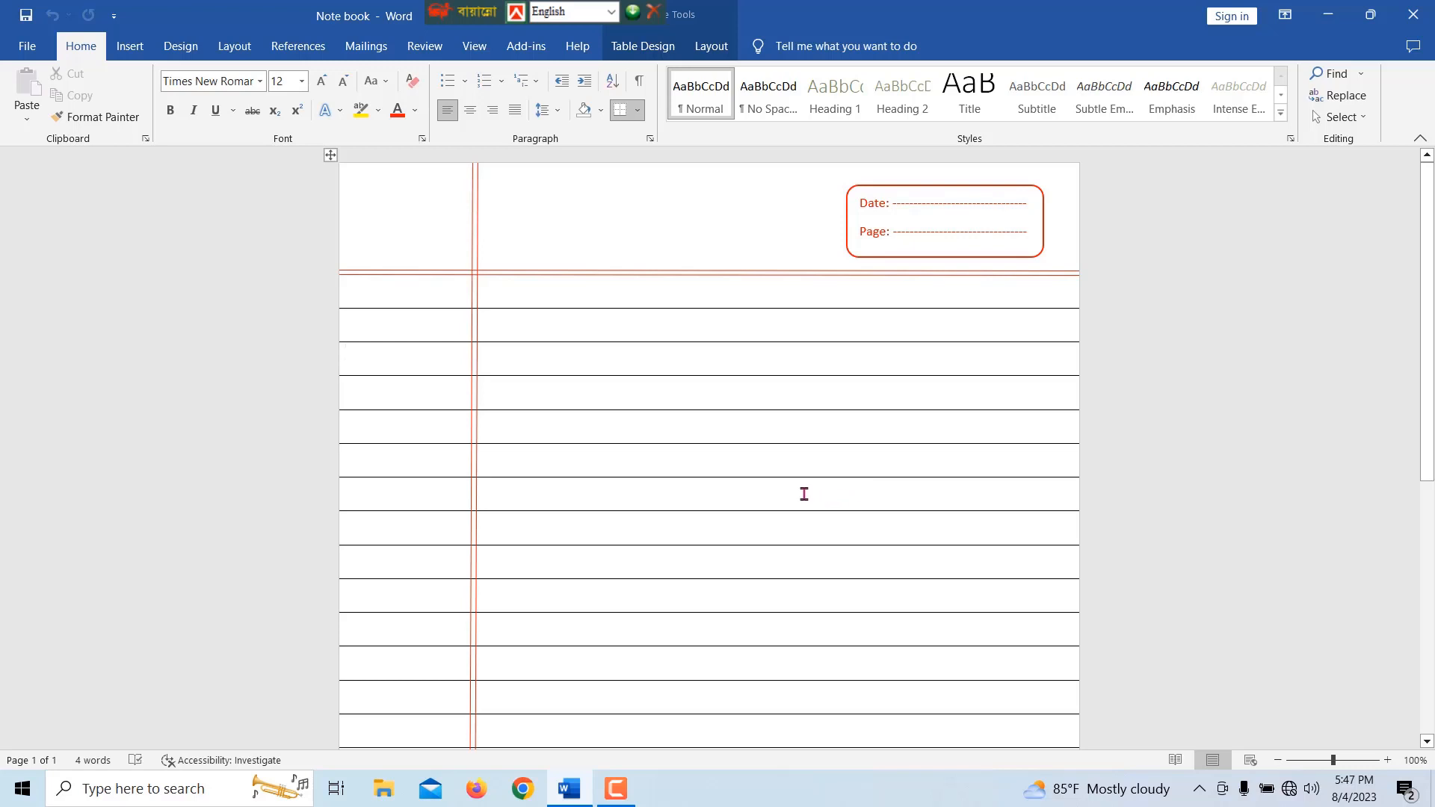
Look over the finished Note book page from top to bottom, and minimise its window.
scroll(650, 294, down, 6)
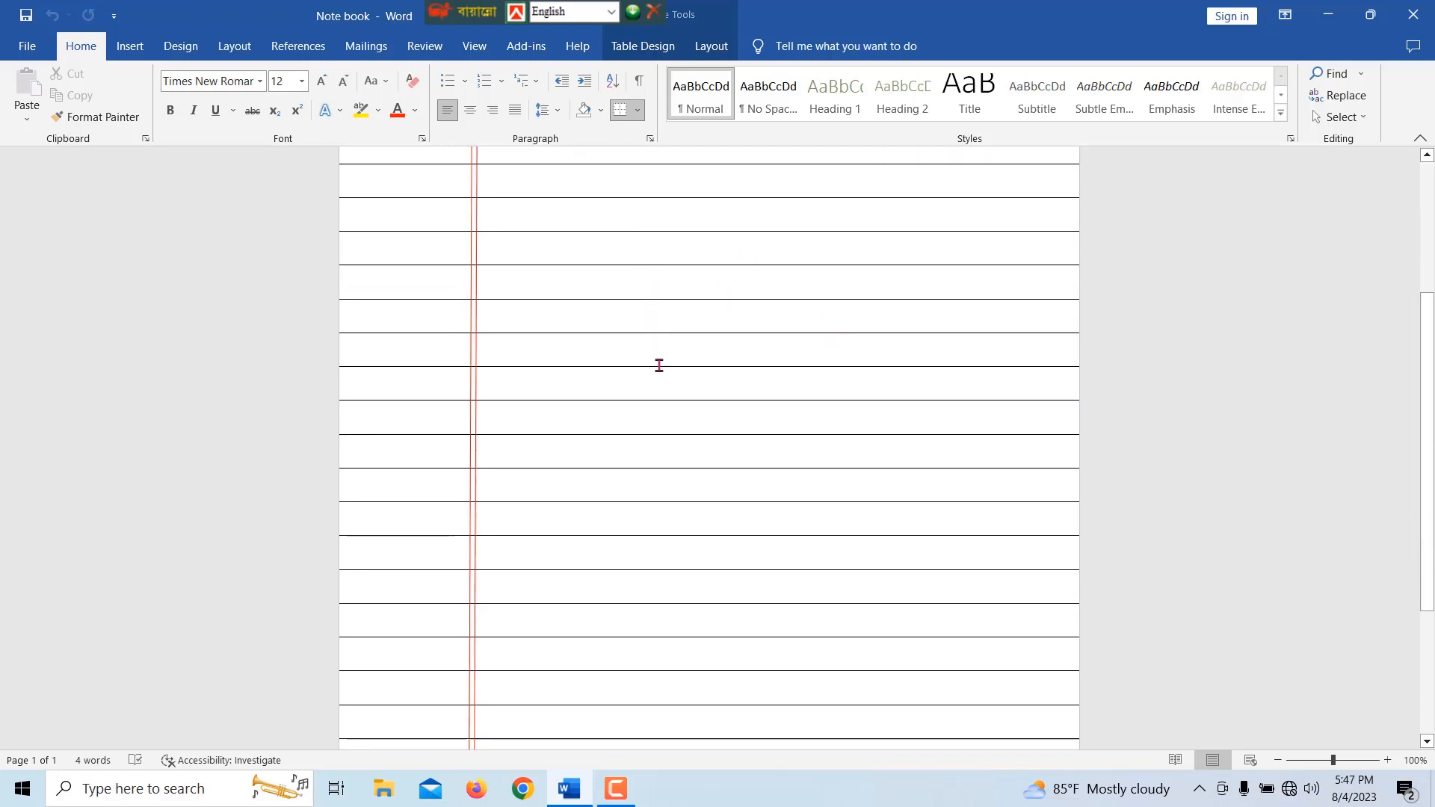
scroll(665, 451, up, 6)
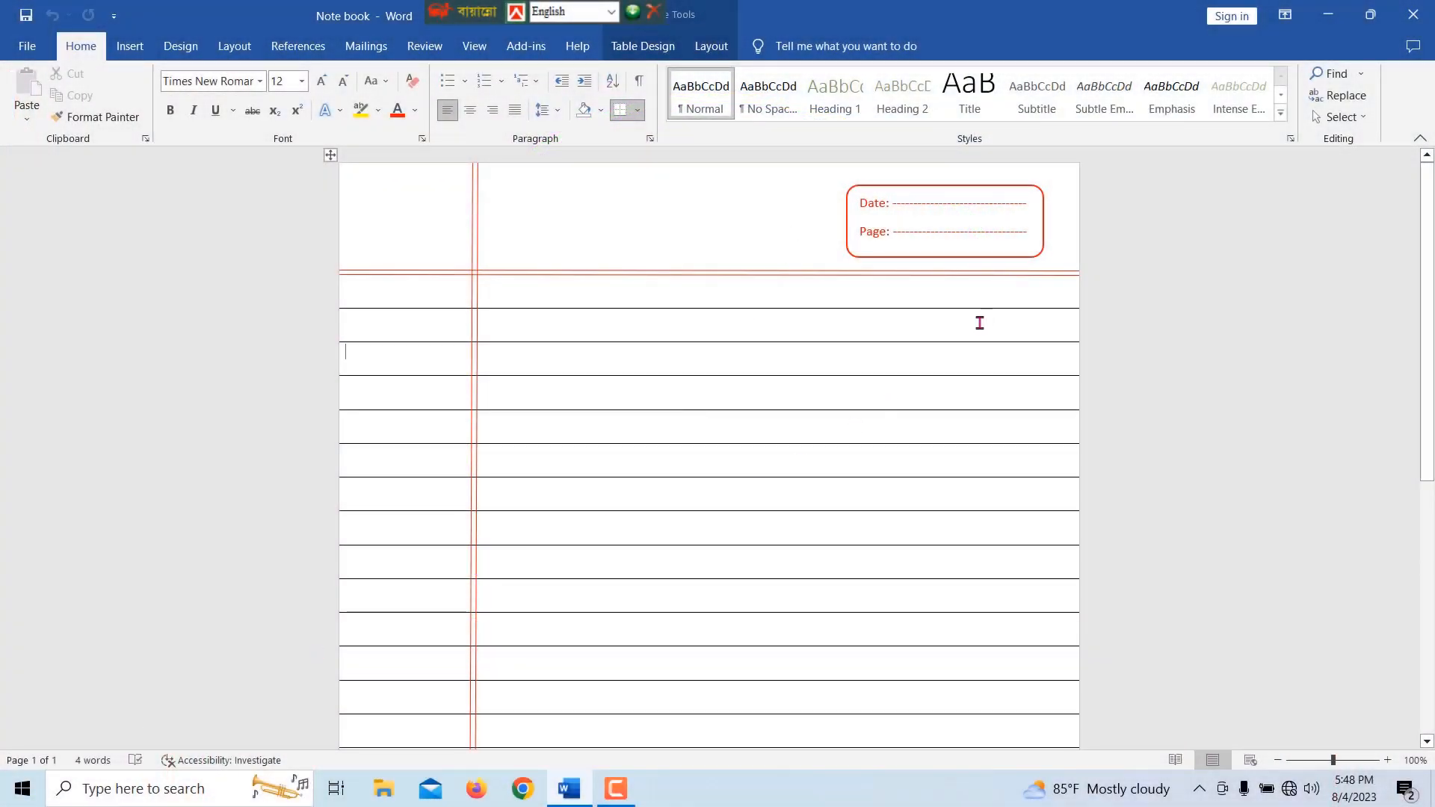
click(1329, 14)
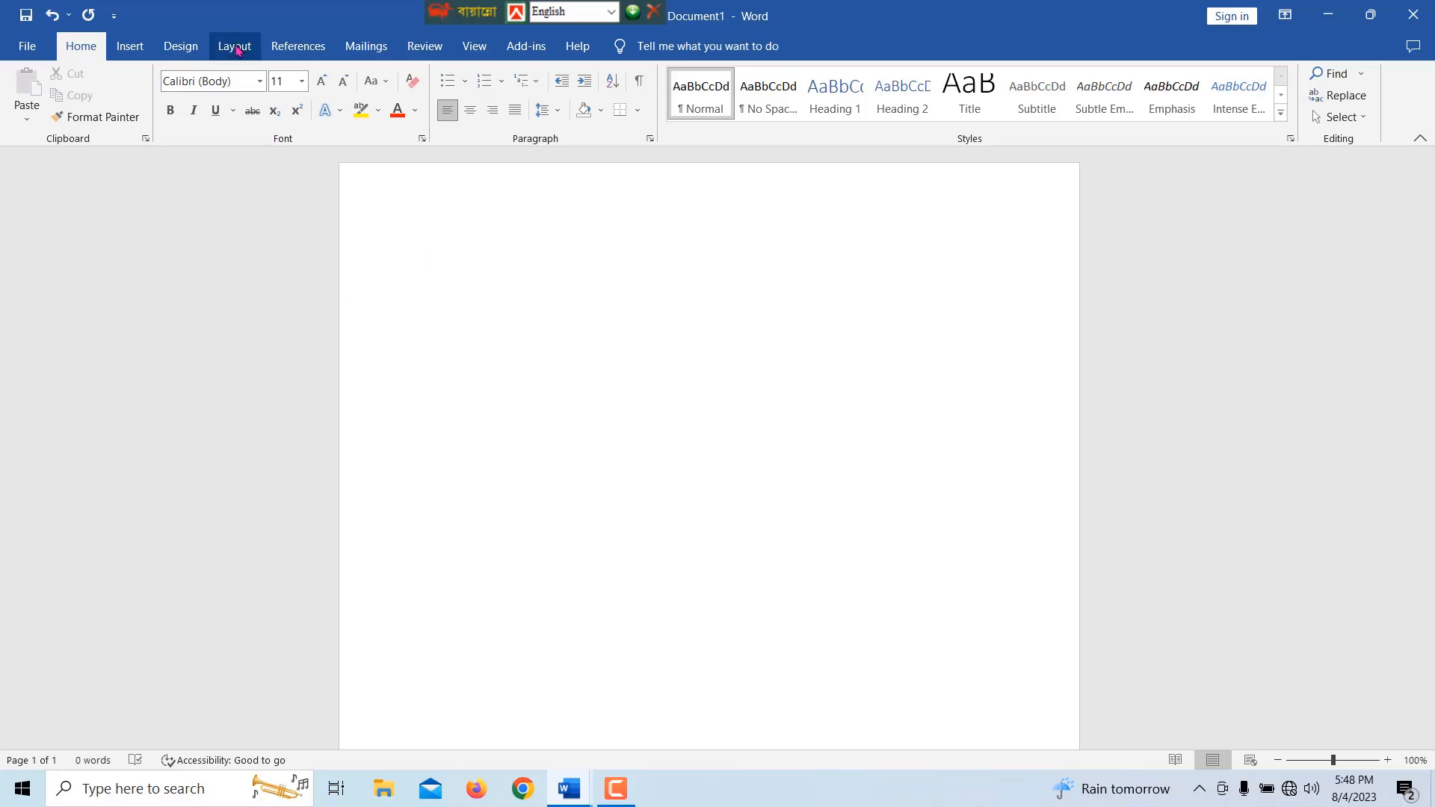
Browse the available paper sizes in the page setup of the blank document and choose A4.
click(238, 50)
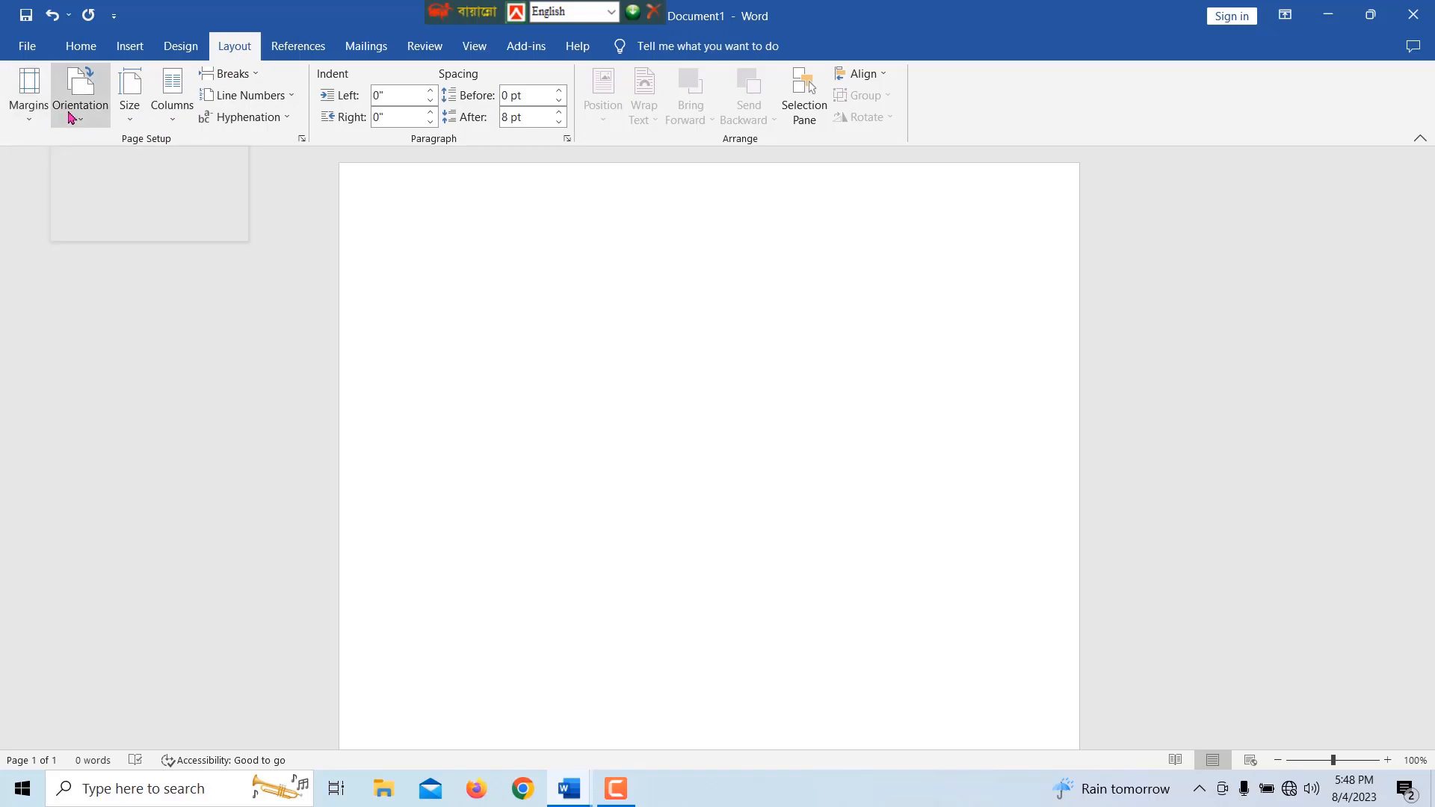
click(130, 119)
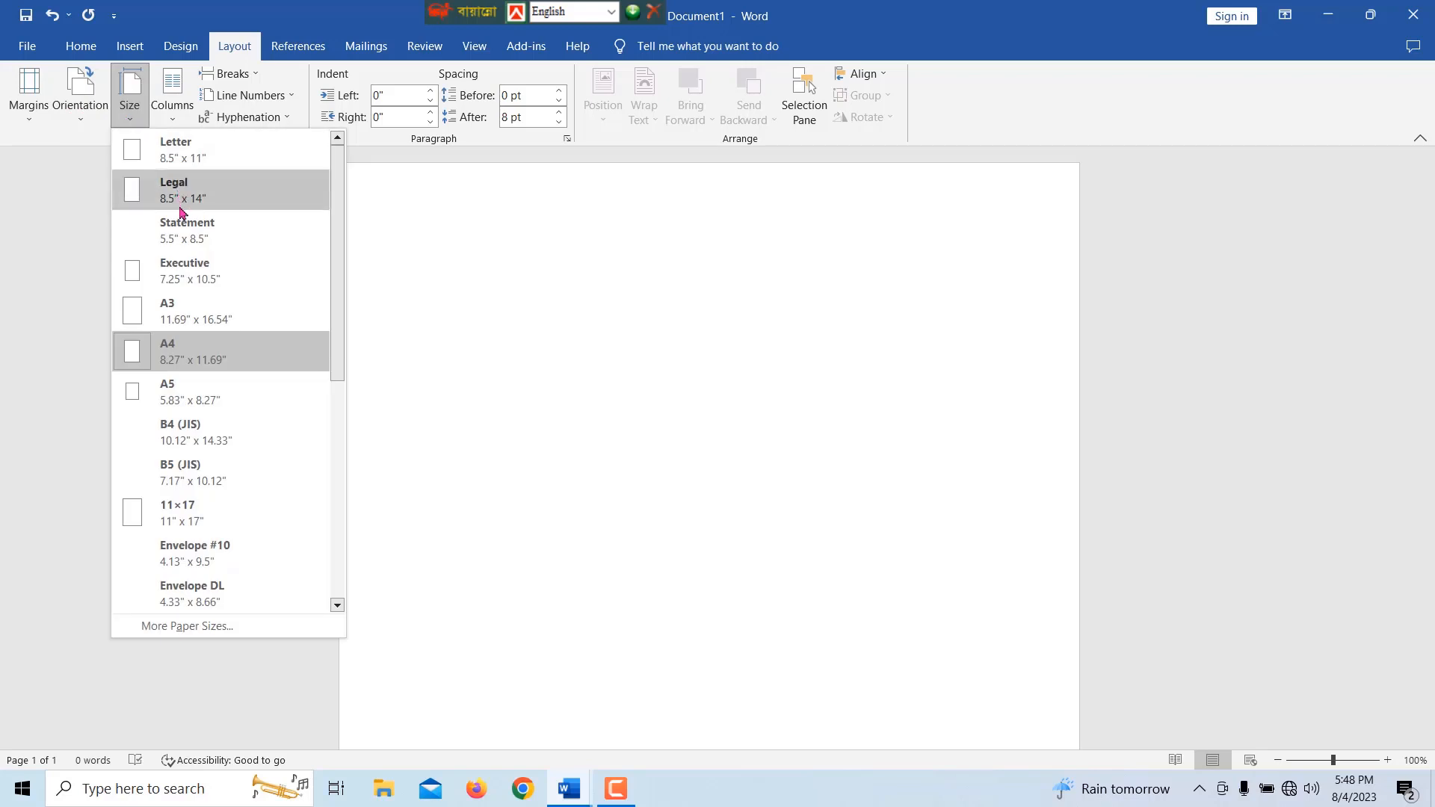
click(189, 627)
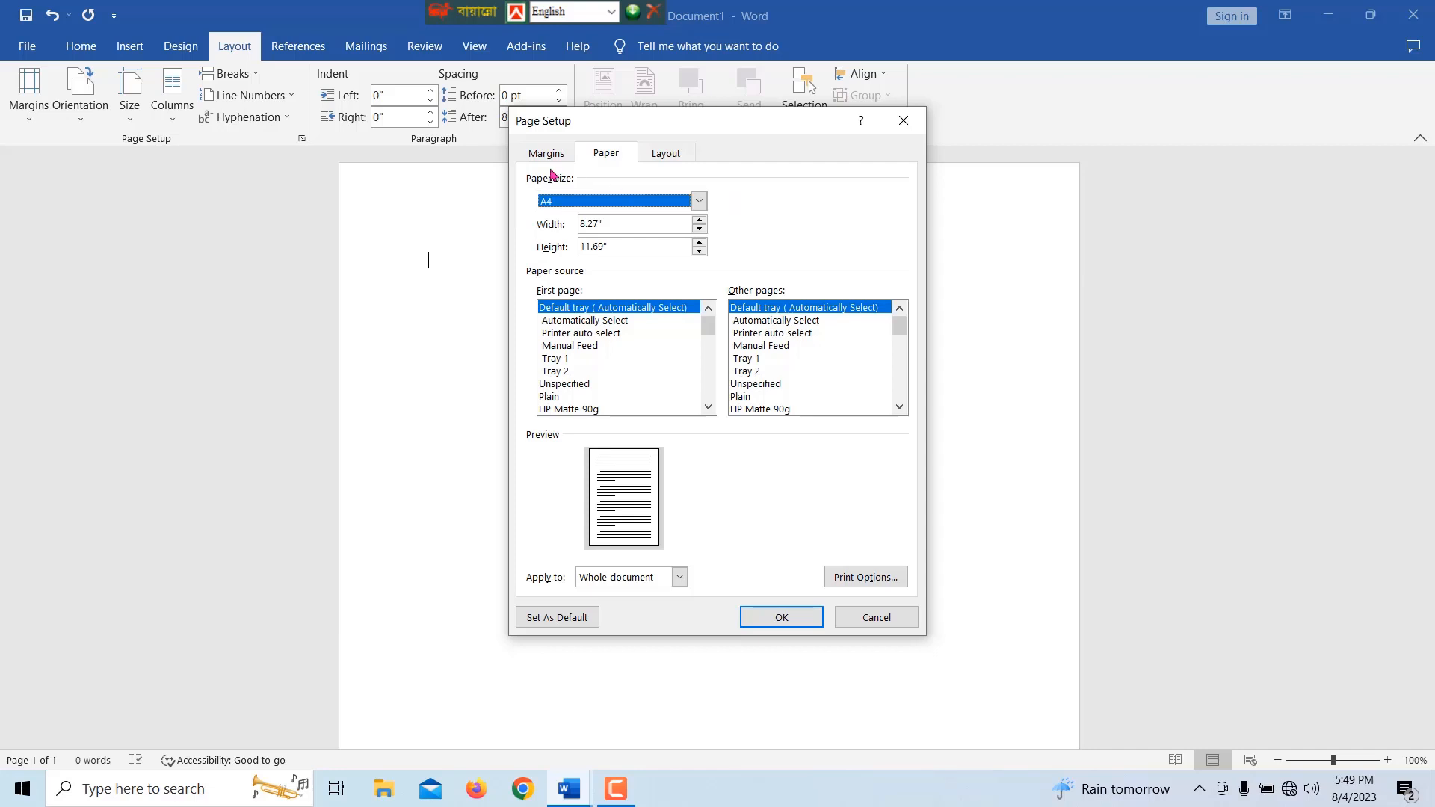
click(608, 155)
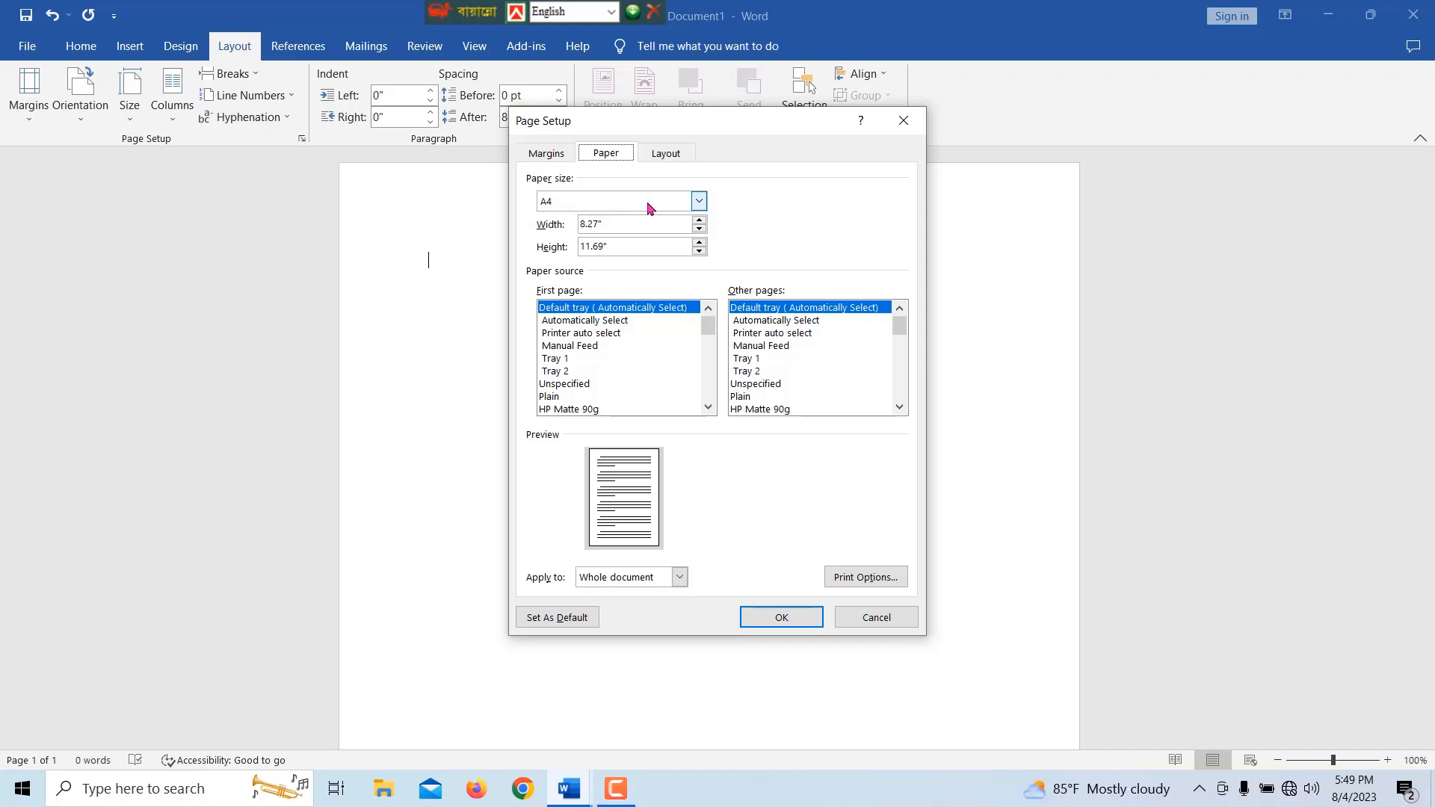
click(698, 205)
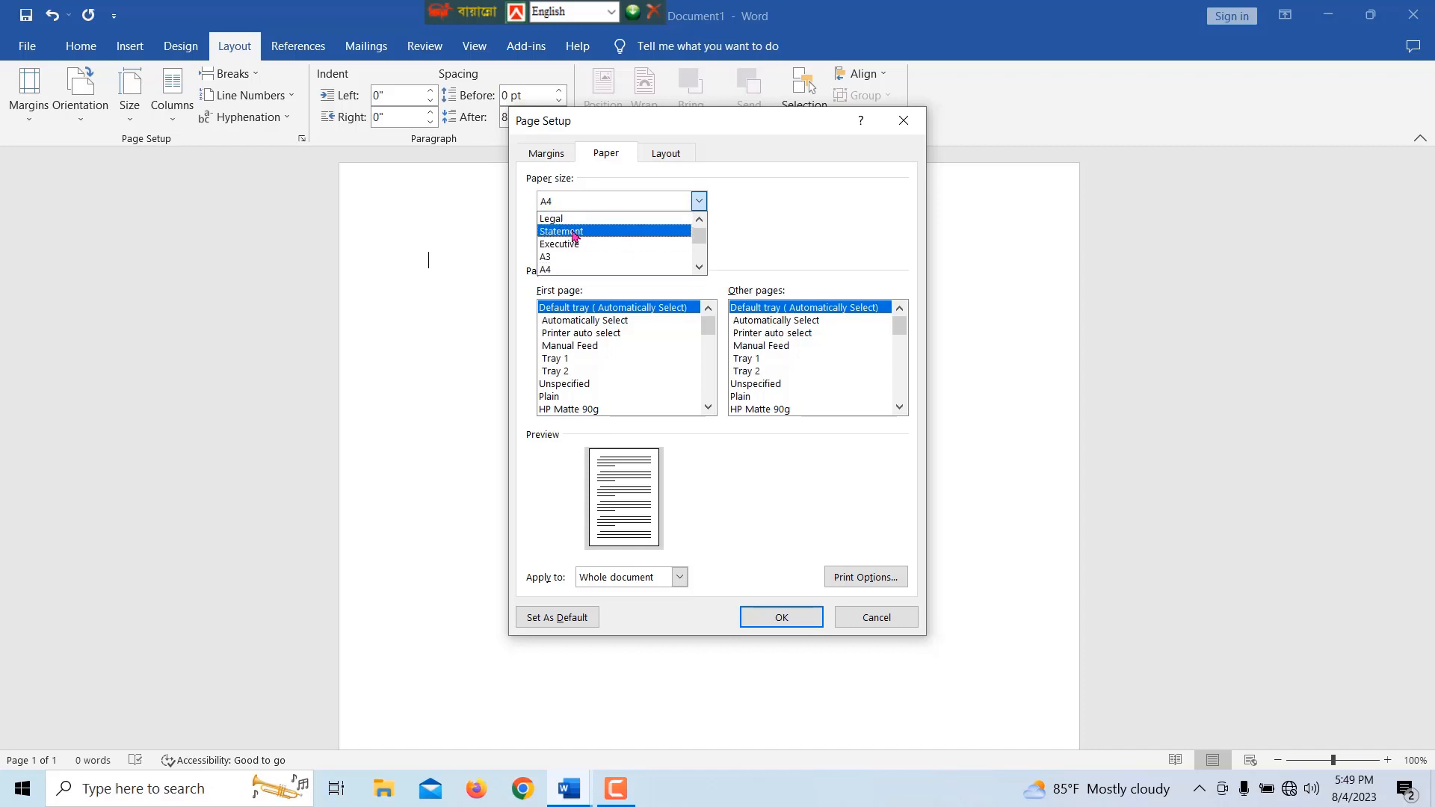
scroll(574, 236, down, 1)
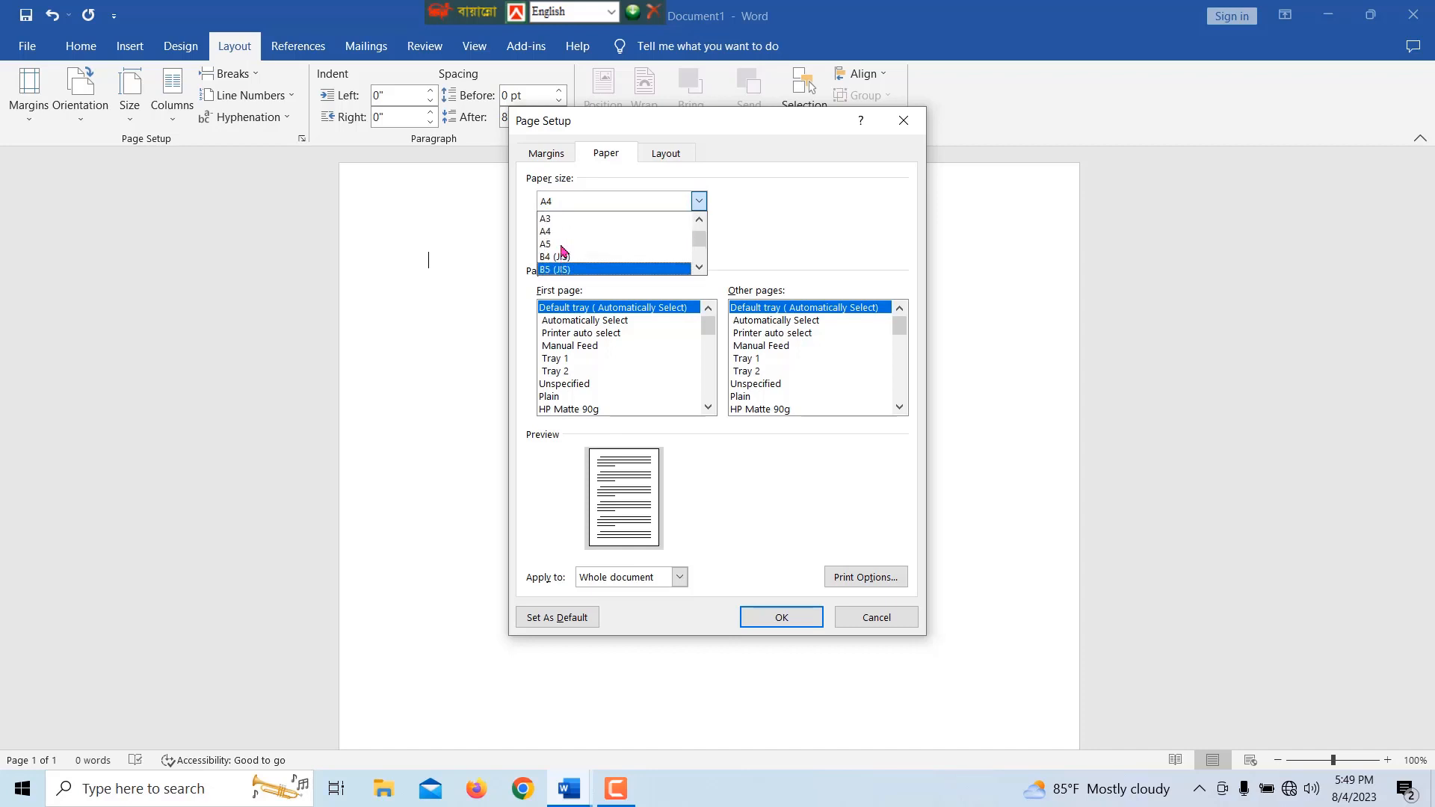
scroll(563, 250, up, 1)
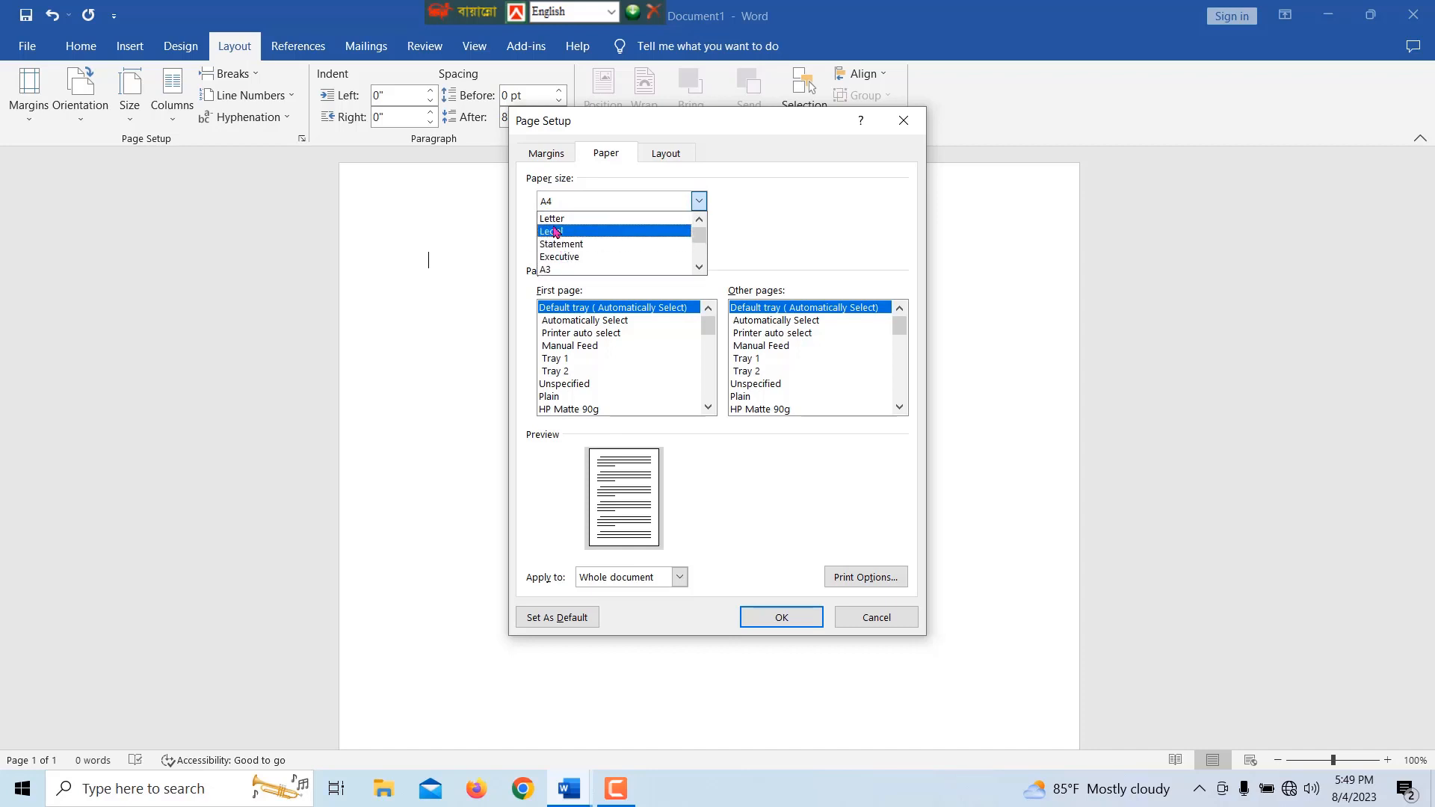
scroll(555, 228, up, 1)
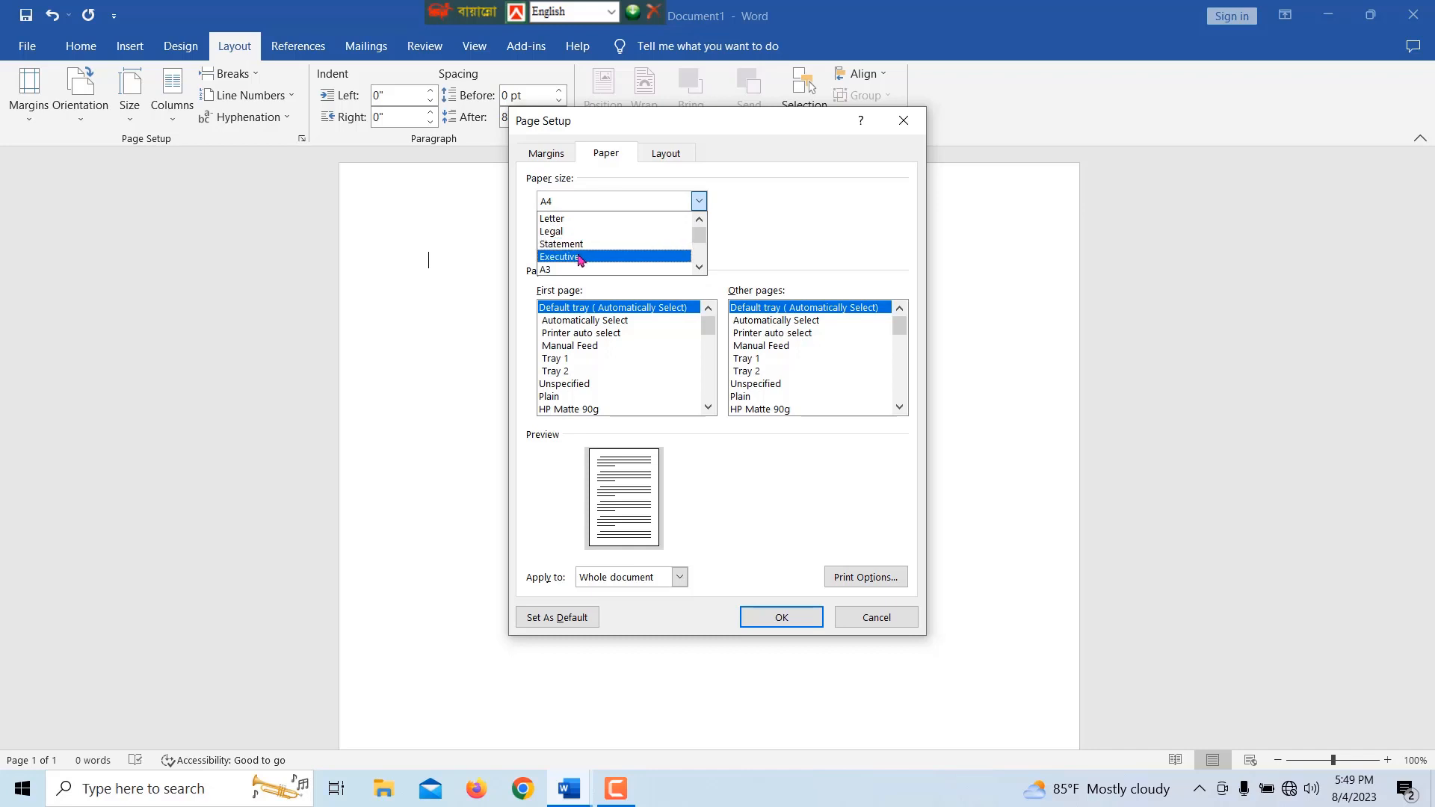
scroll(562, 269, down, 1)
scroll(563, 268, down, 1)
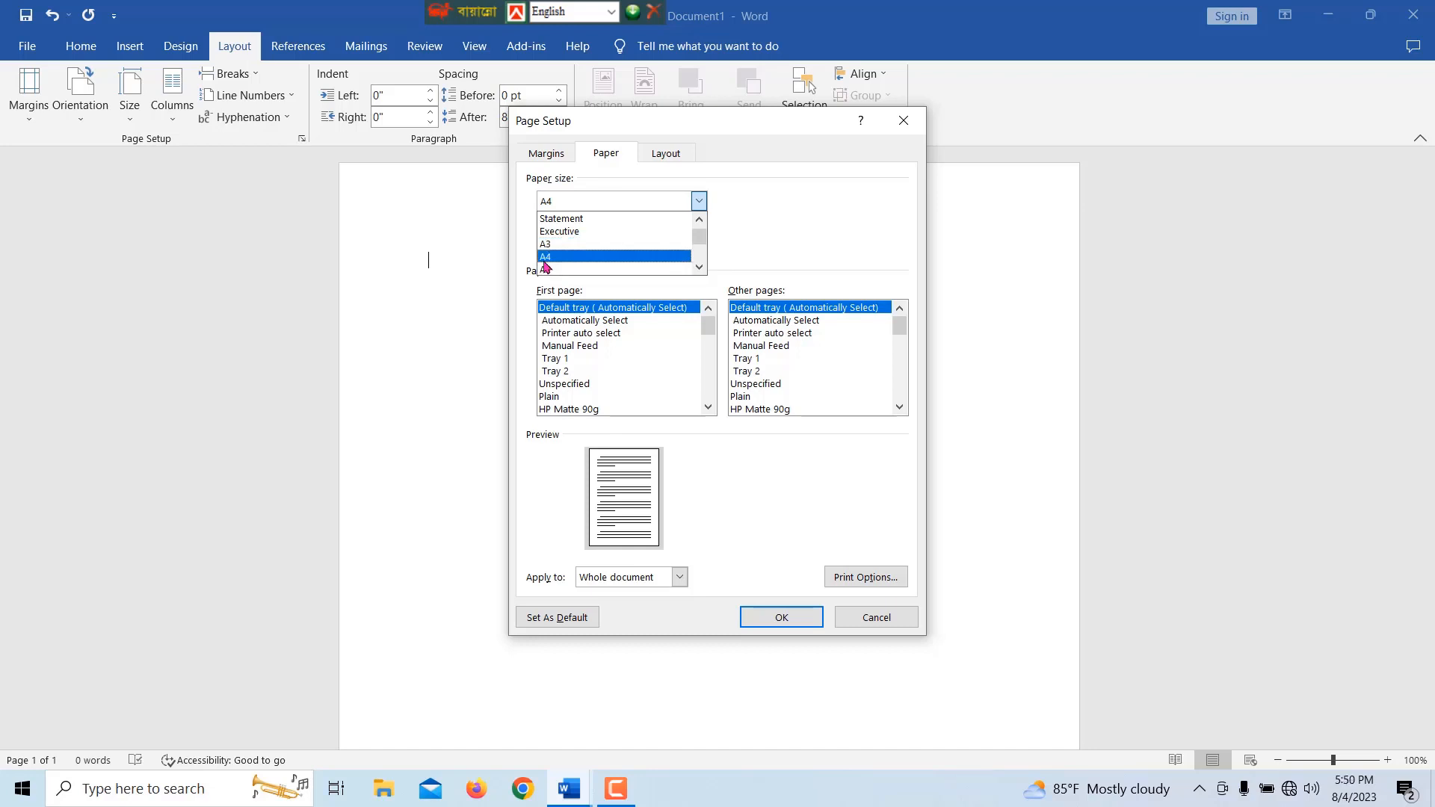
click(548, 257)
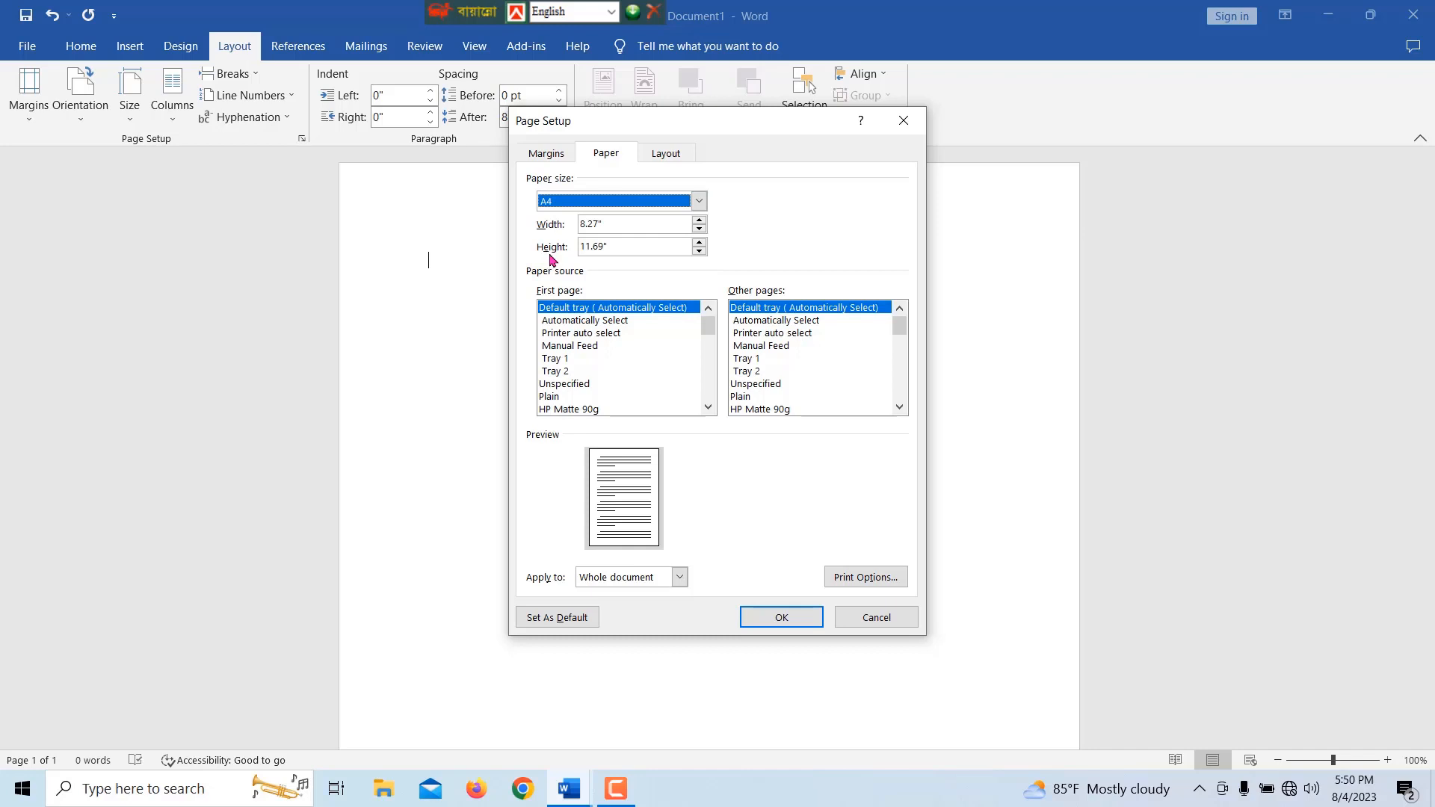
Set the top and bottom page margins to 0.
click(548, 161)
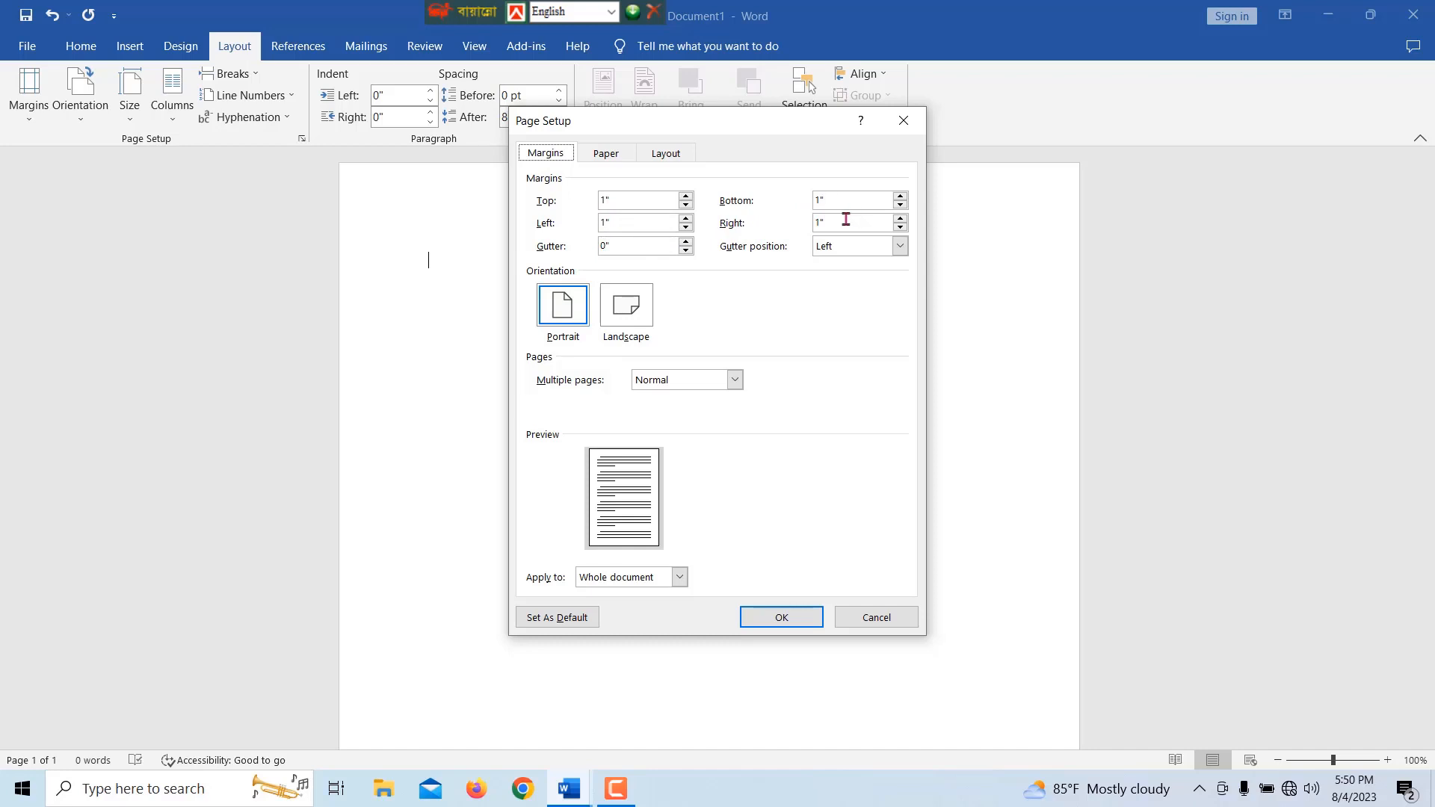
click(617, 200)
drag(618, 200, 595, 199)
text(0)
drag(839, 200, 795, 203)
text(0)
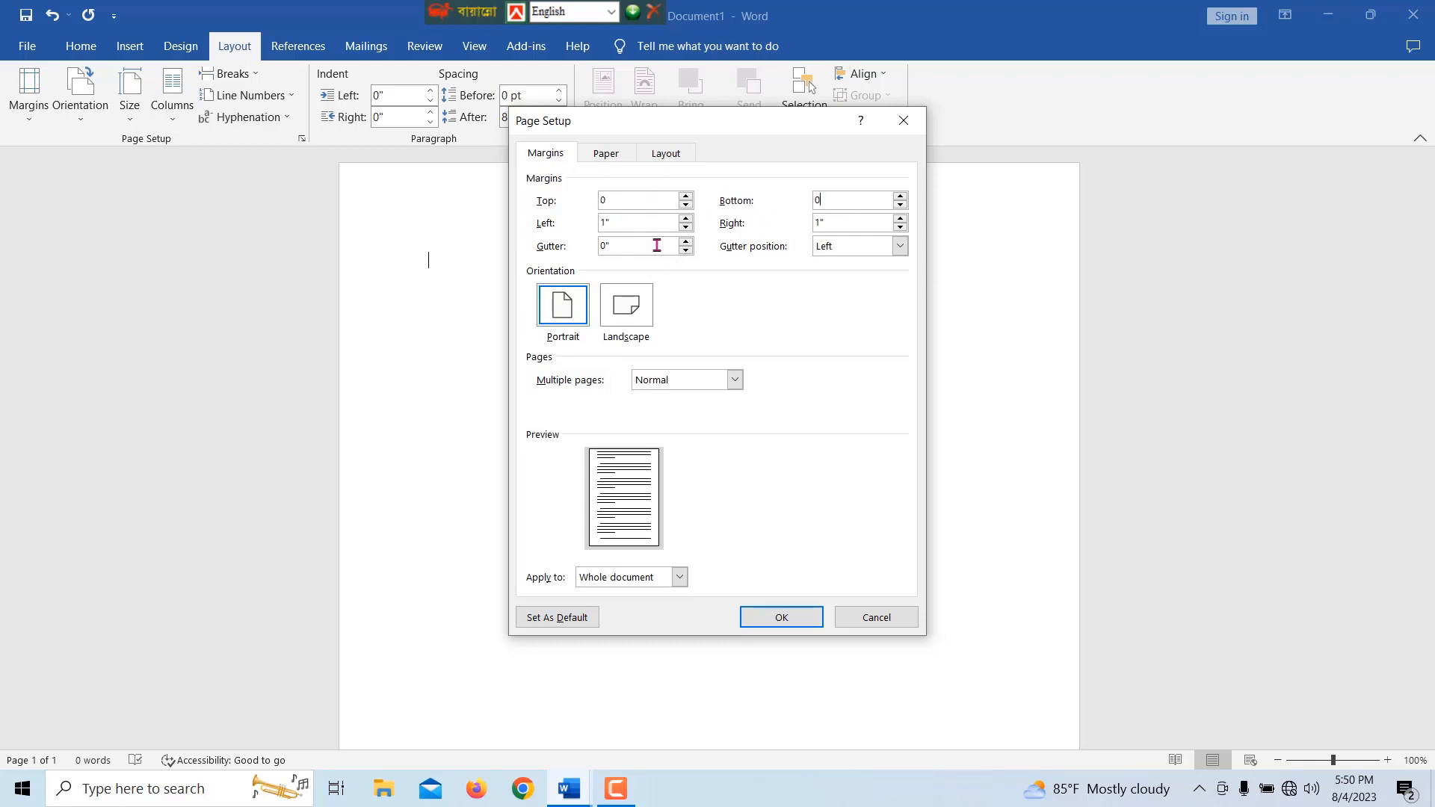
Set the left and right page margins to 0 and apply the page setup, ignoring the printable-area warning.
drag(607, 224, 568, 225)
text(0)
drag(823, 223, 788, 220)
text(0)
click(802, 613)
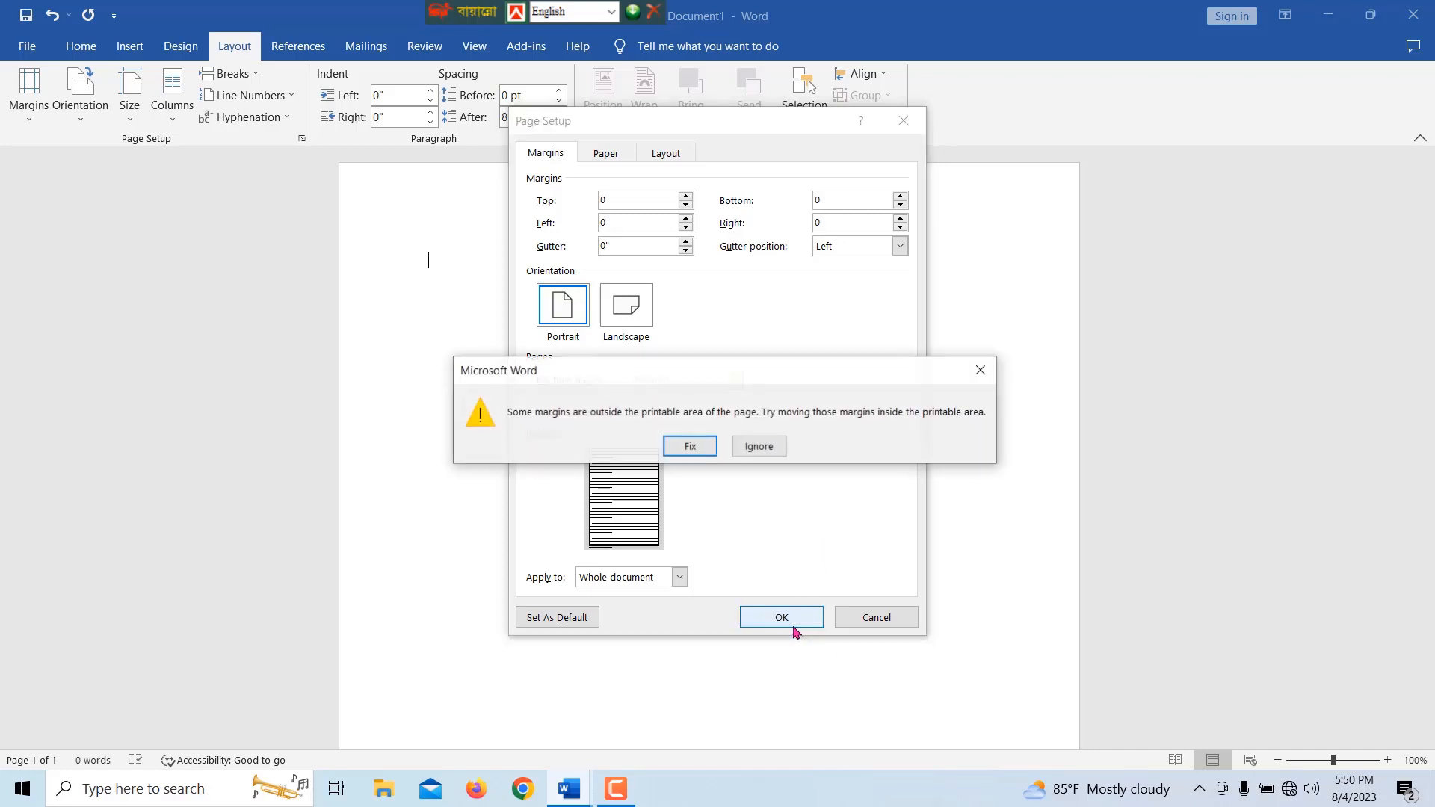
click(753, 447)
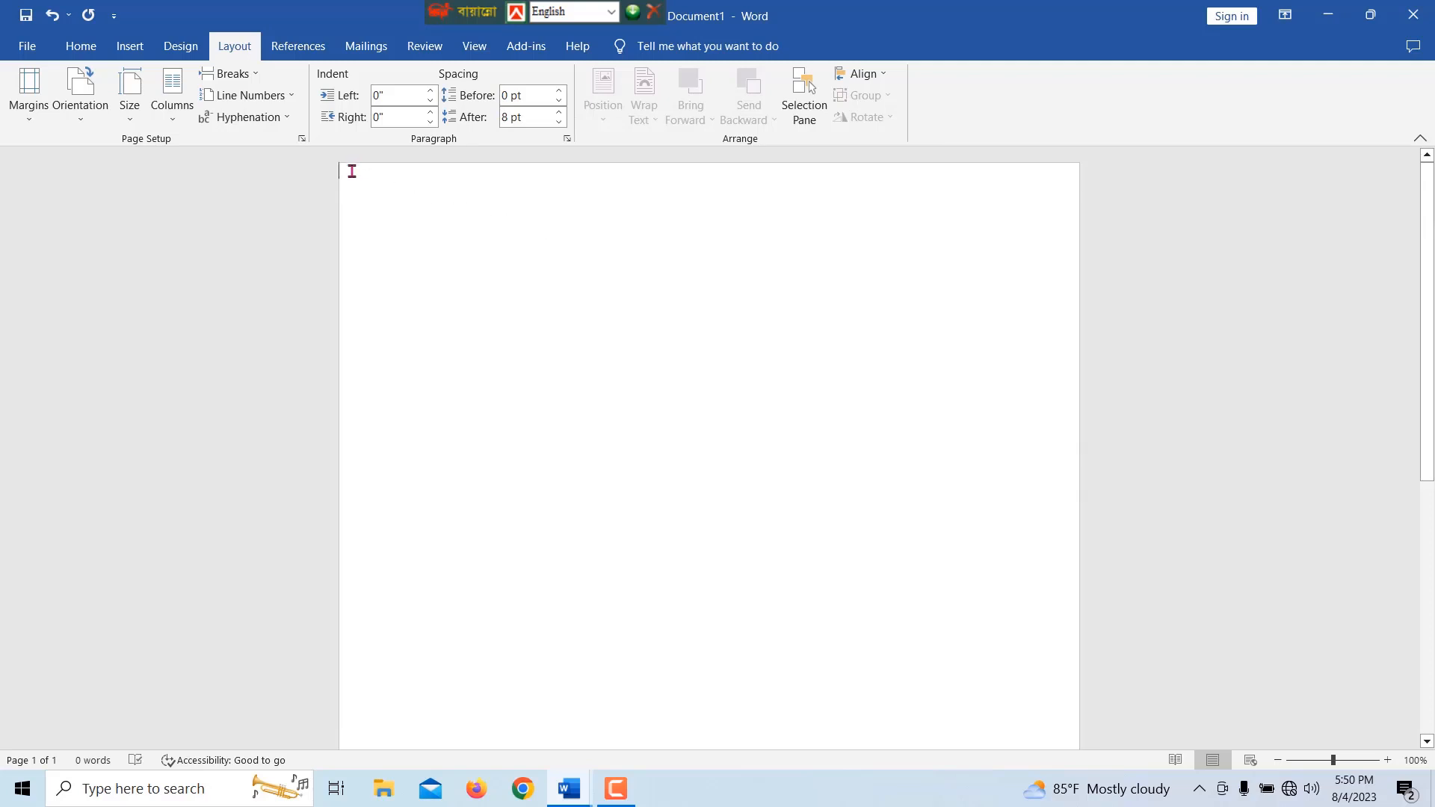
Insert a table with one column and eight rows at the start of the page.
scroll(595, 261, down, 3)
scroll(598, 282, up, 3)
click(130, 48)
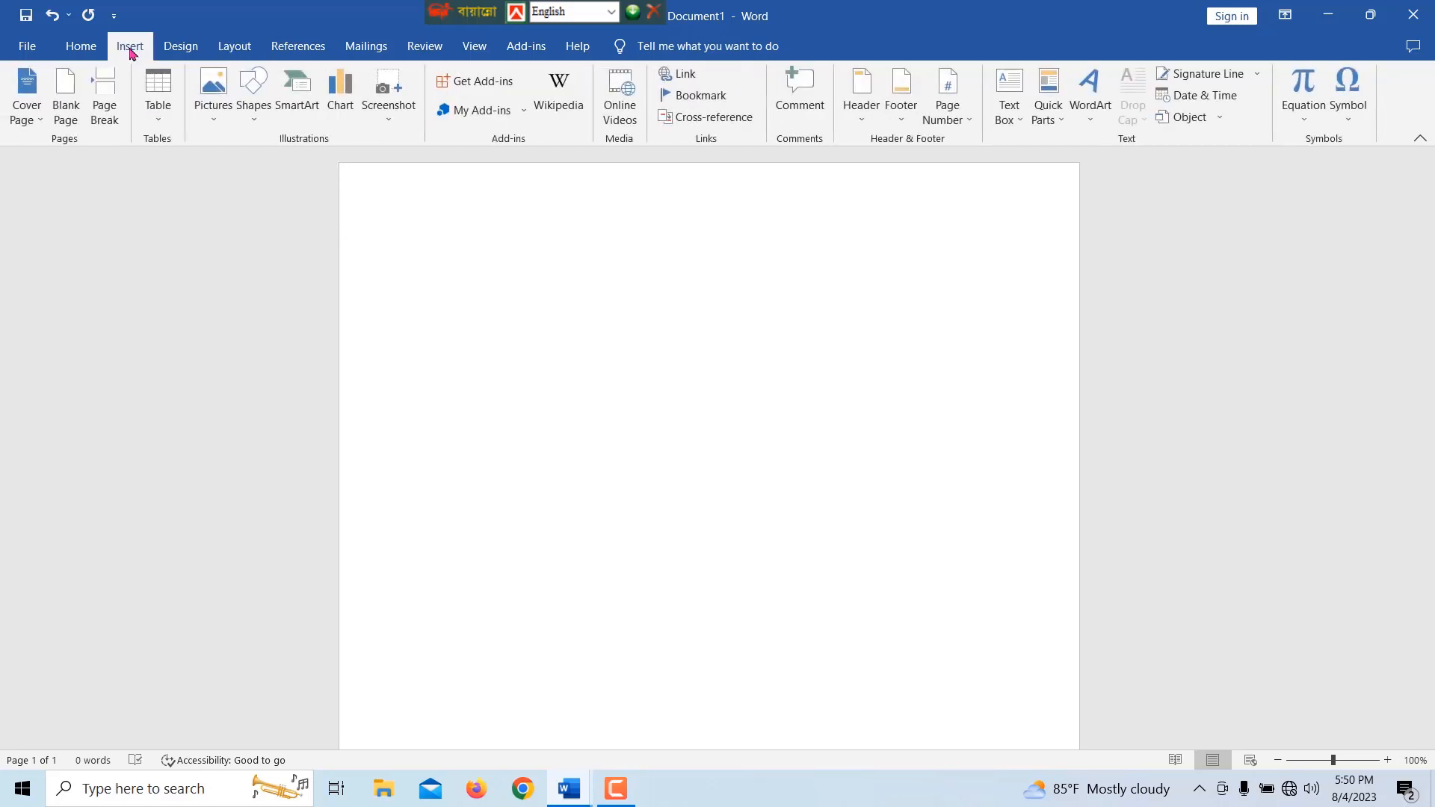
click(154, 126)
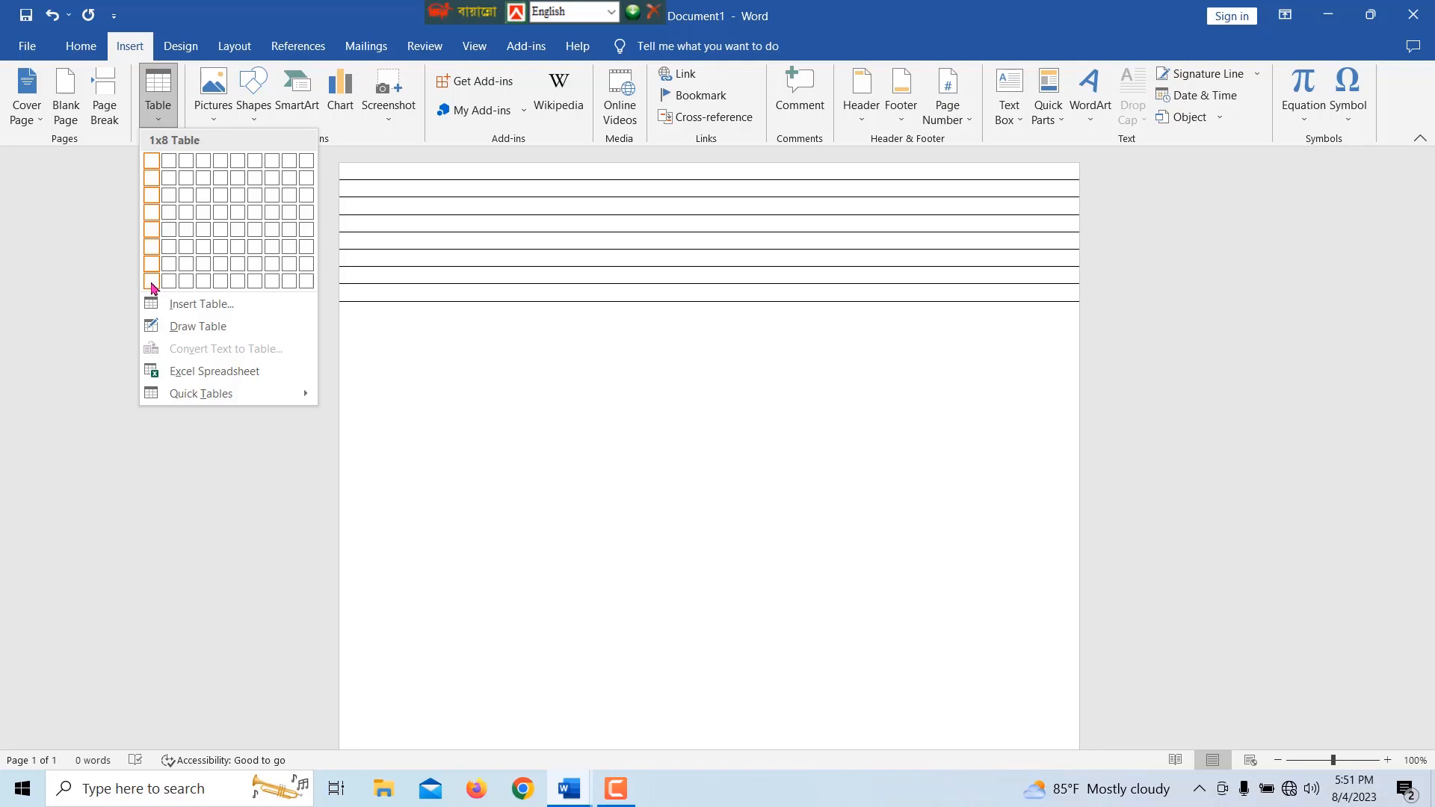
click(152, 282)
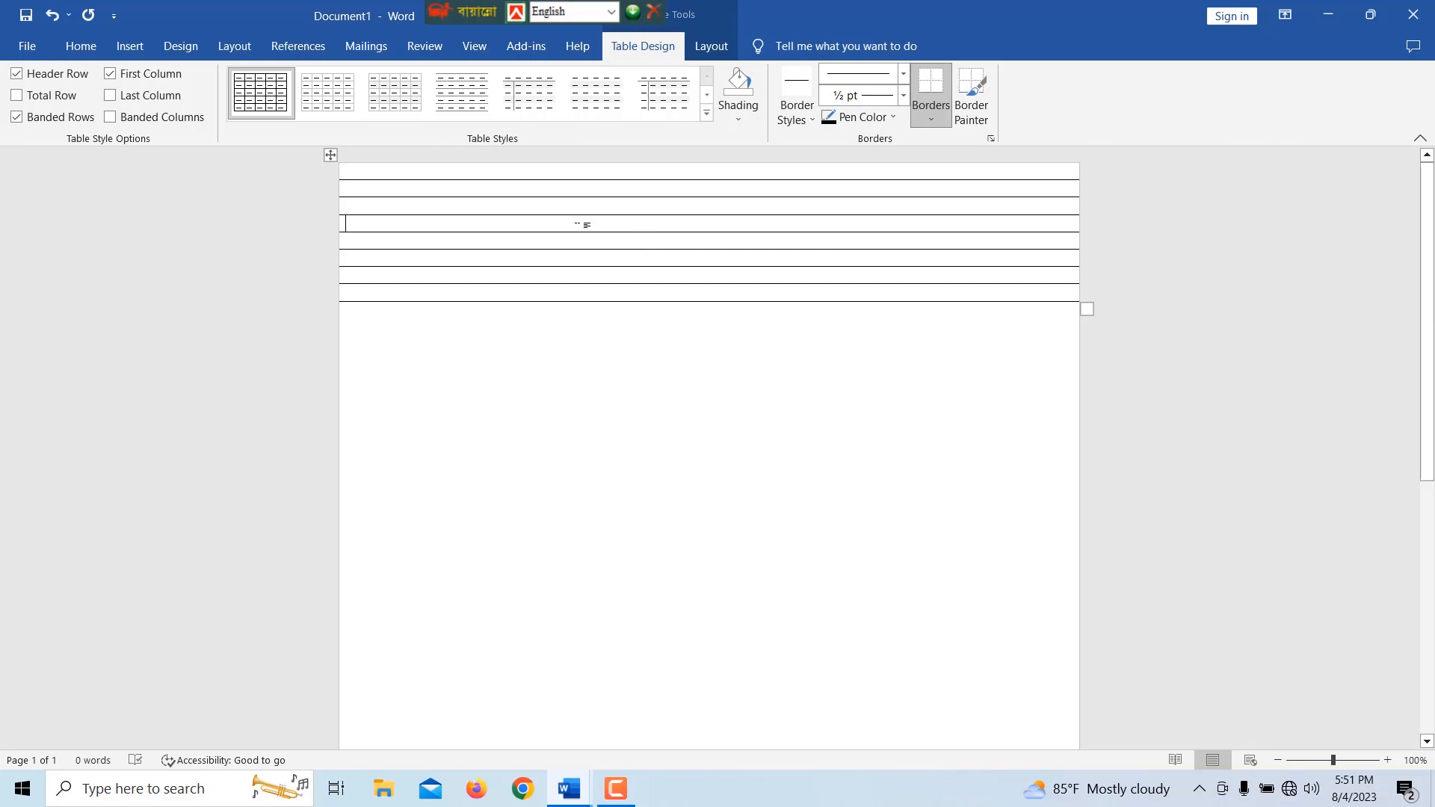
Set the row height of the whole table to 0.37".
click(477, 189)
click(432, 202)
click(329, 156)
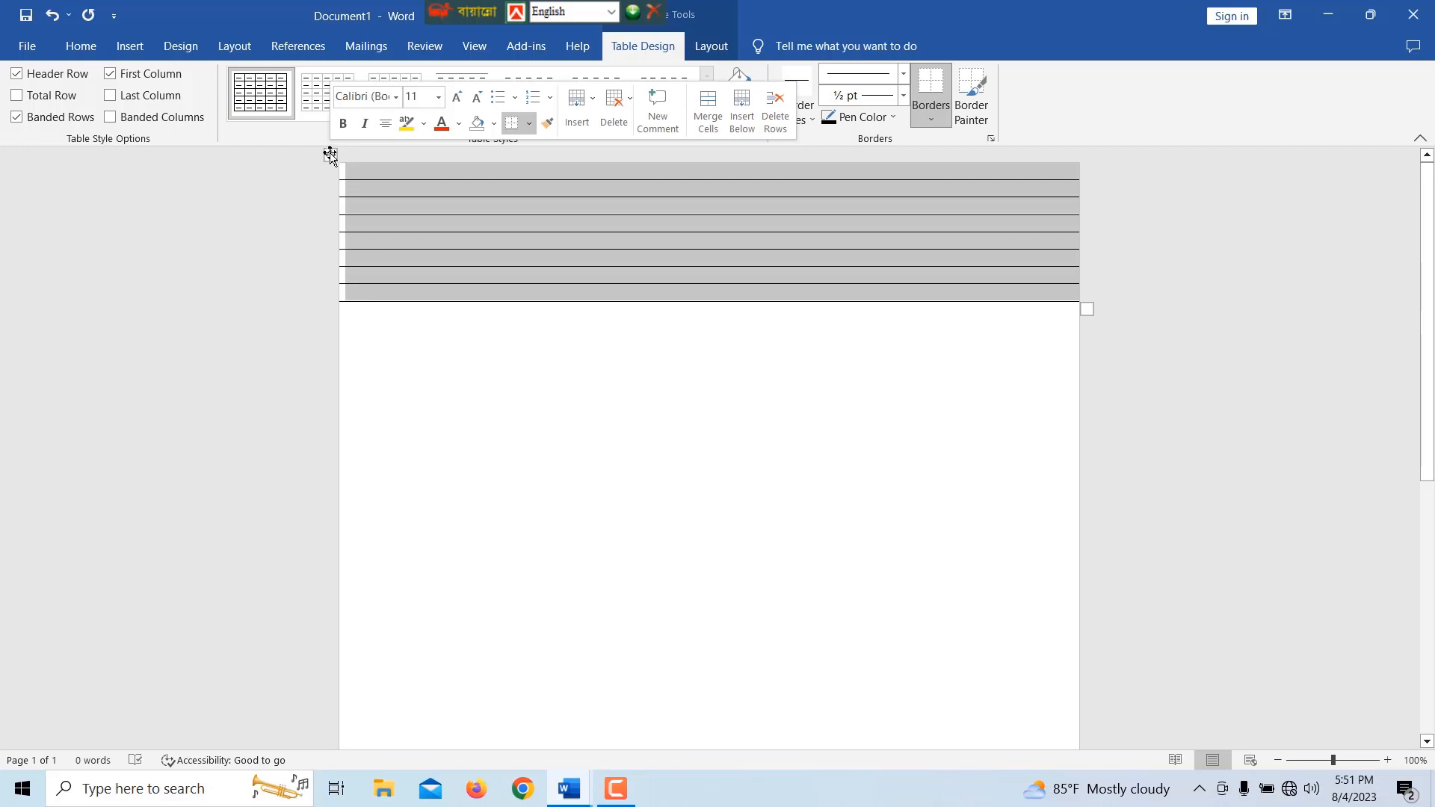
click(714, 46)
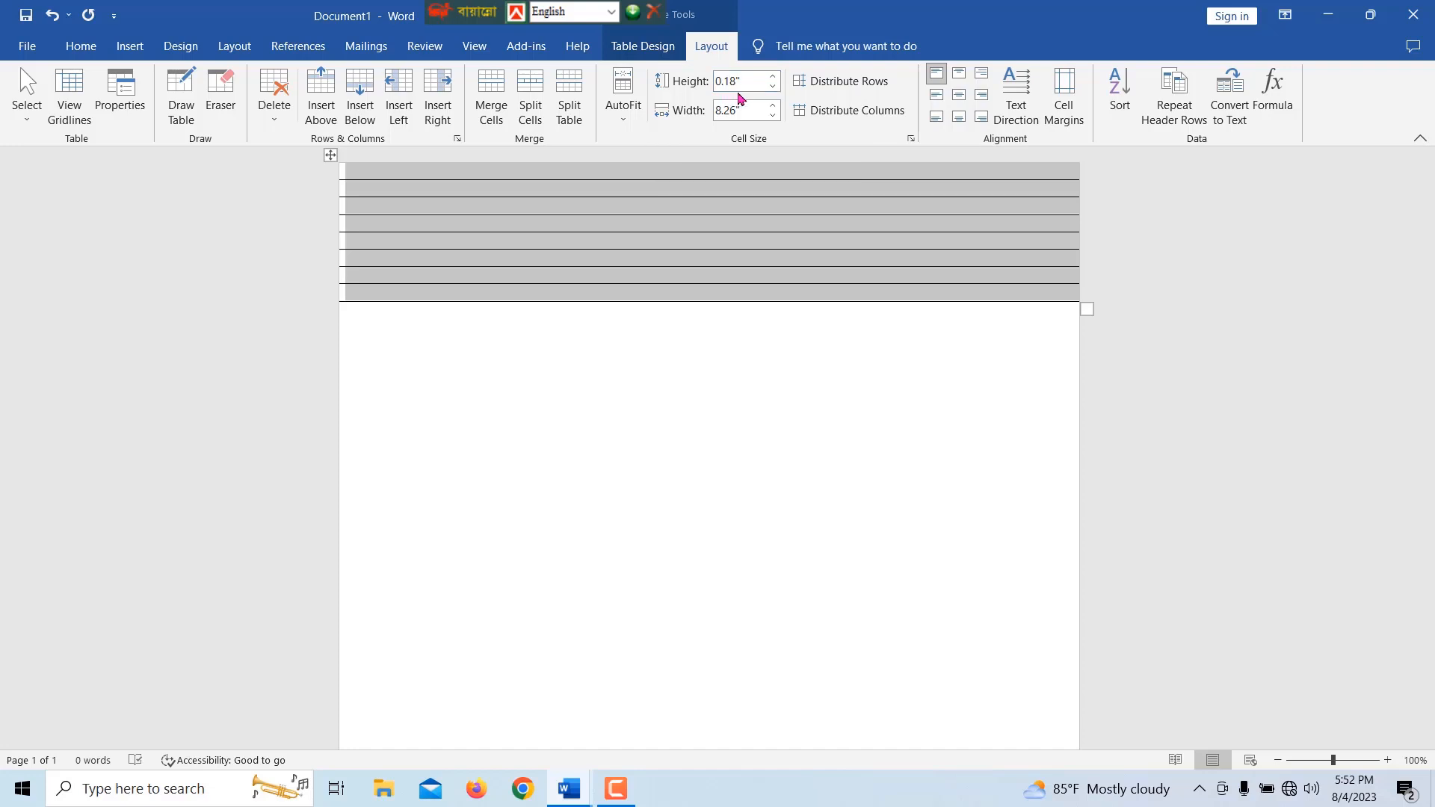
click(761, 84)
text(0.)
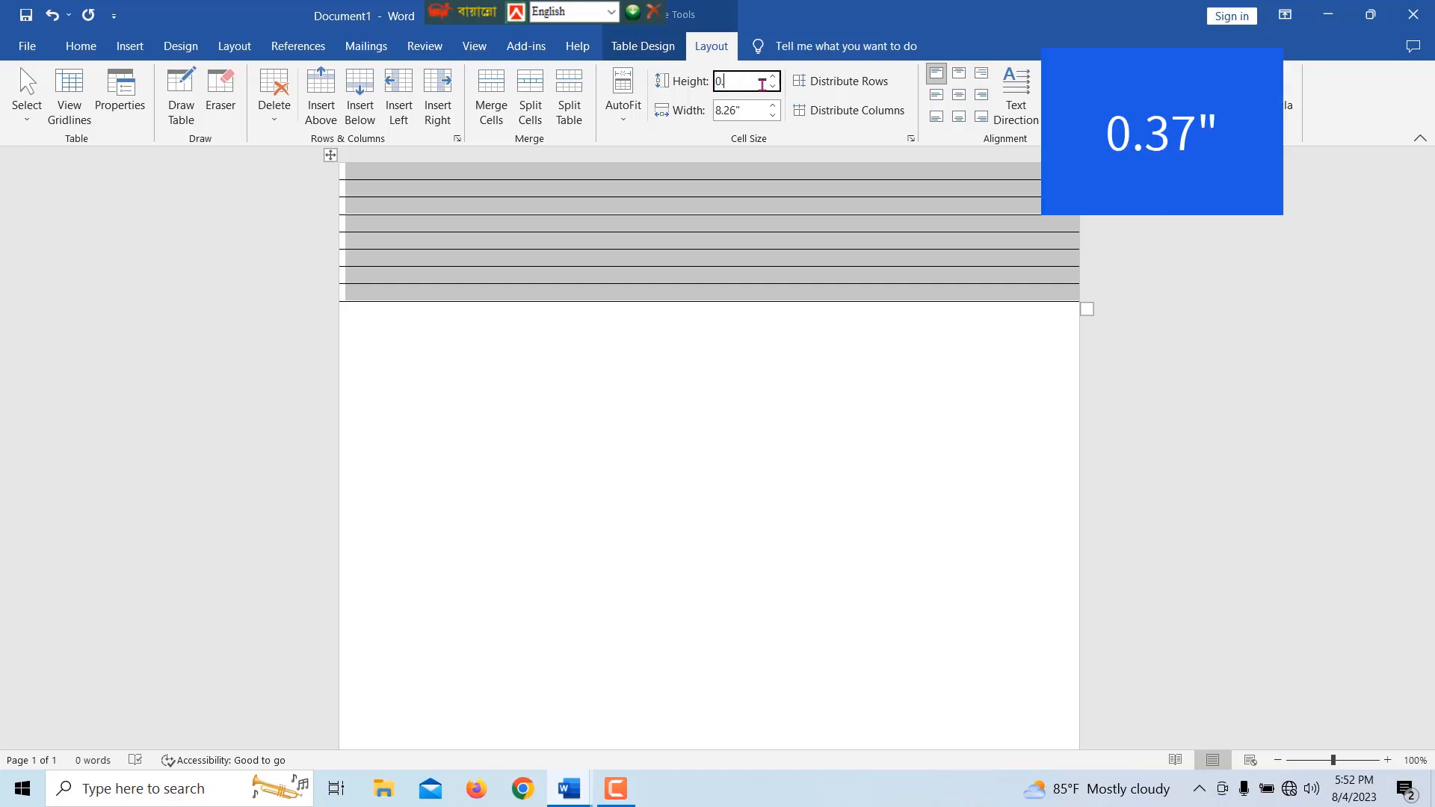
text(37)
key(Return)
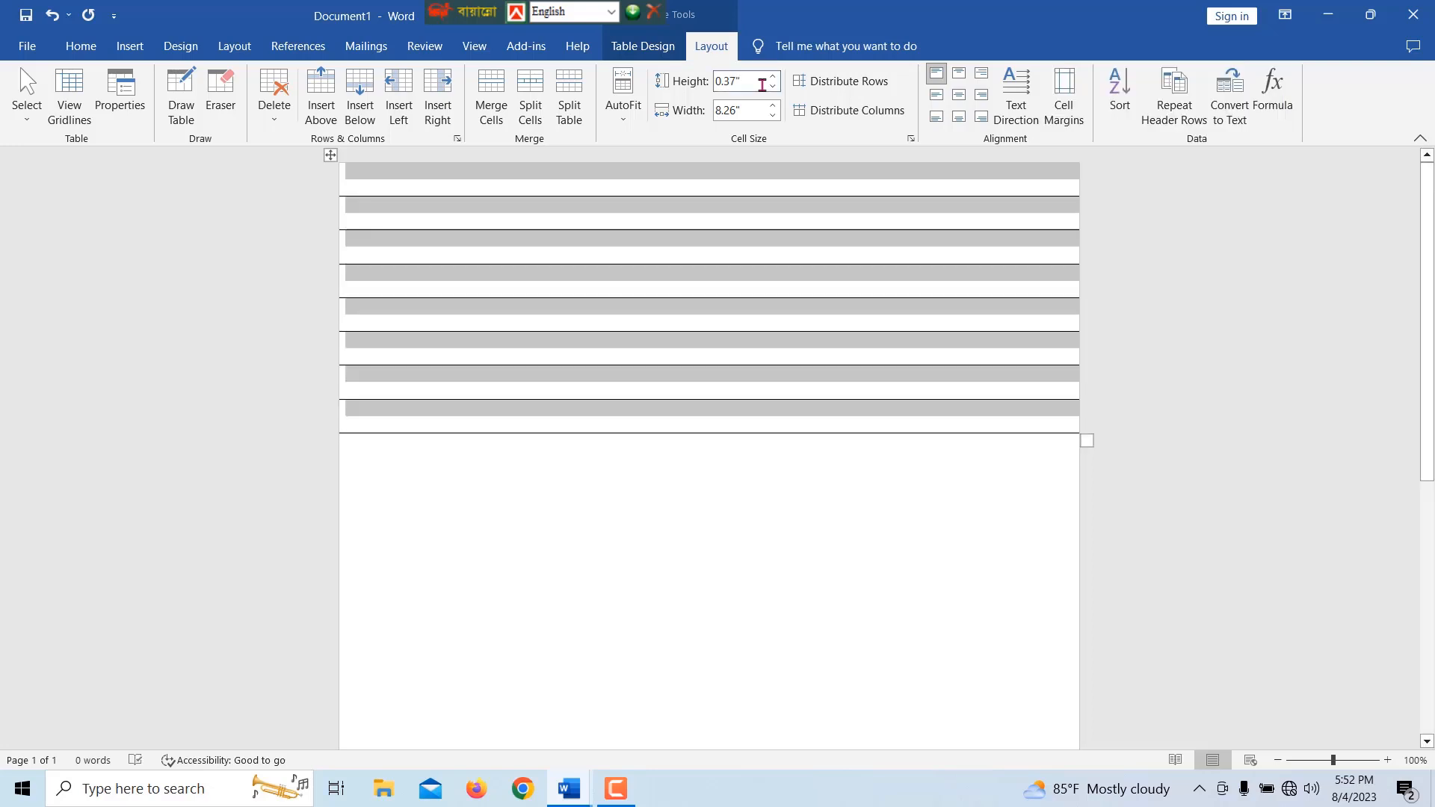
Enlarge the first table row to about five times its height as a blank header area above the ruled lines.
click(683, 324)
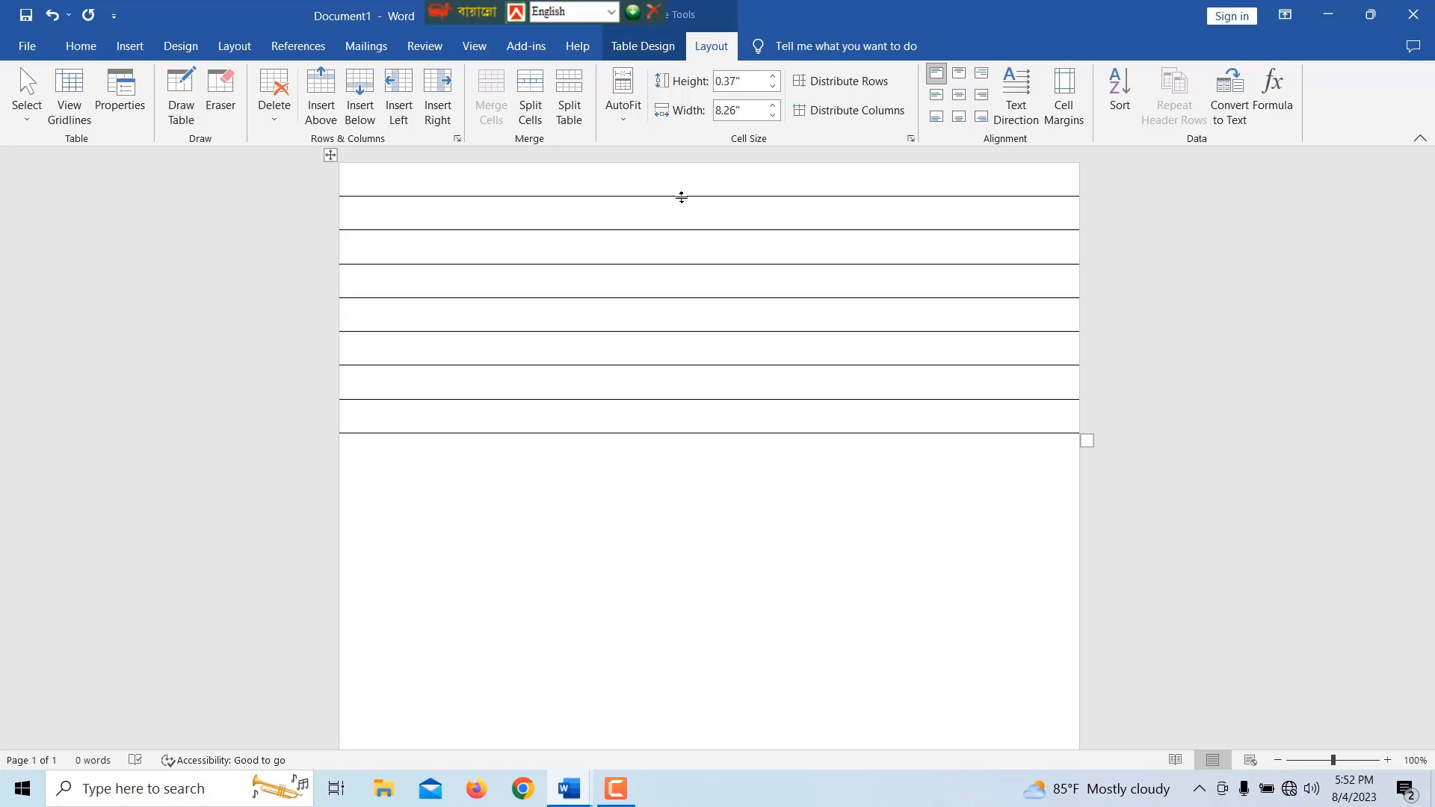
drag(681, 199, 682, 337)
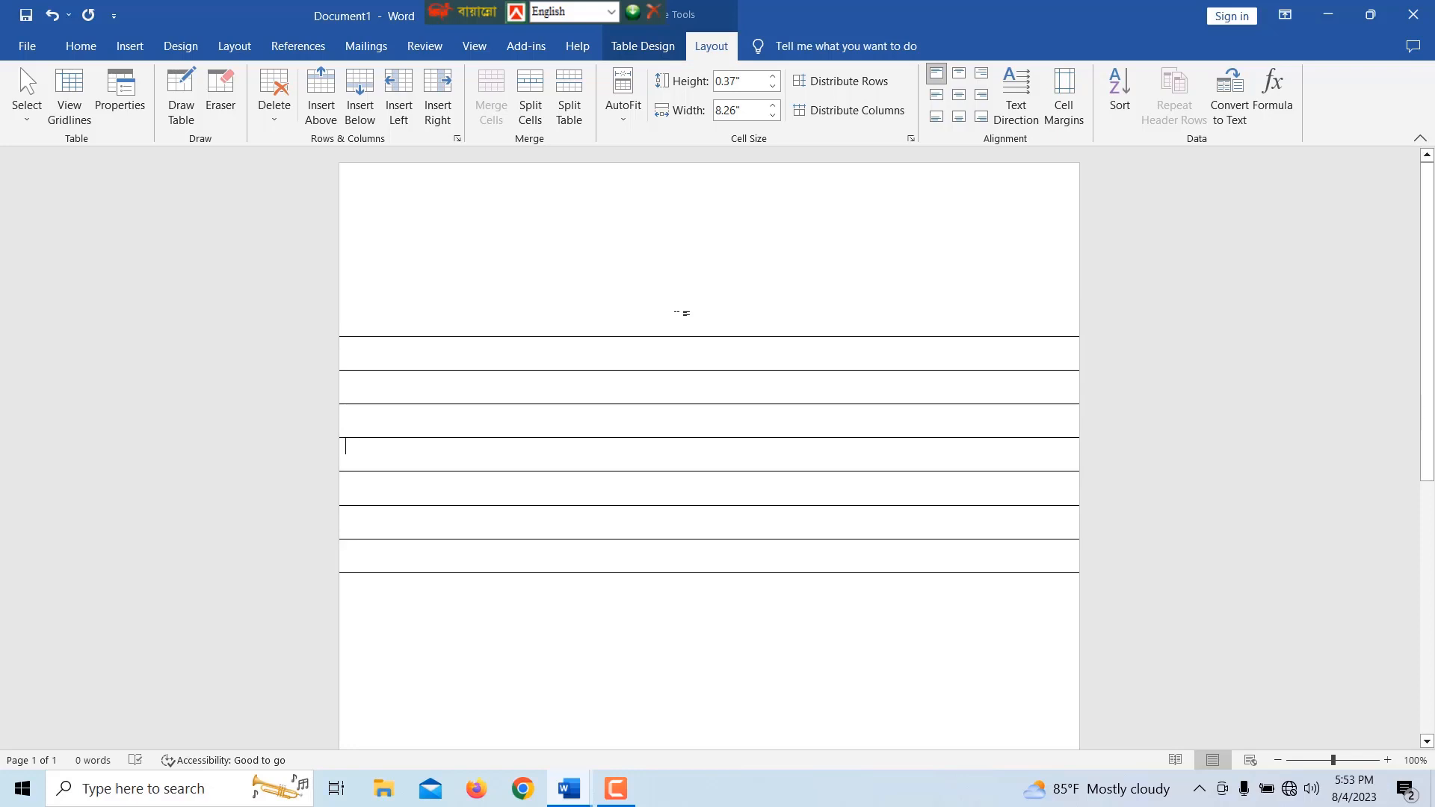
scroll(485, 428, down, 2)
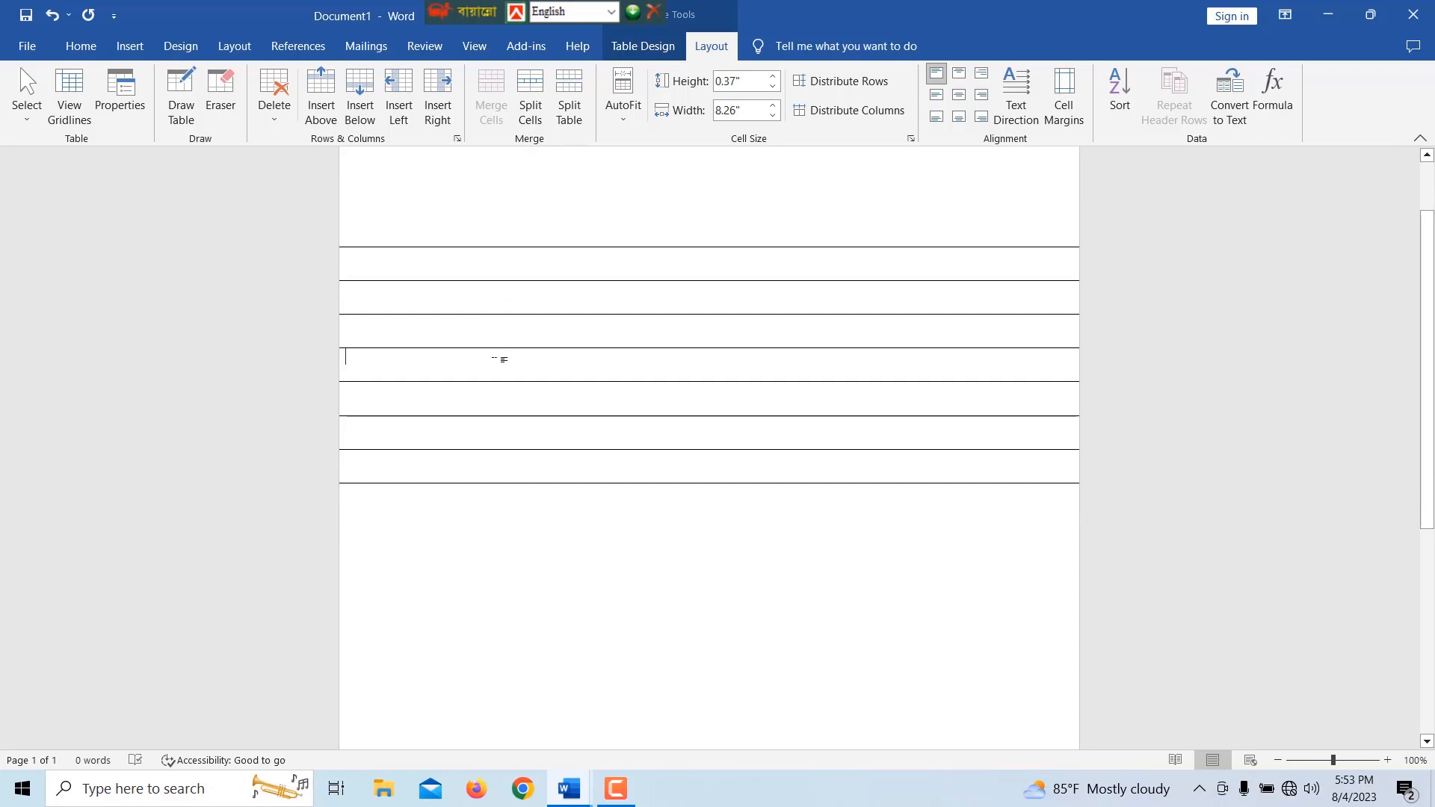
scroll(551, 420, up, 2)
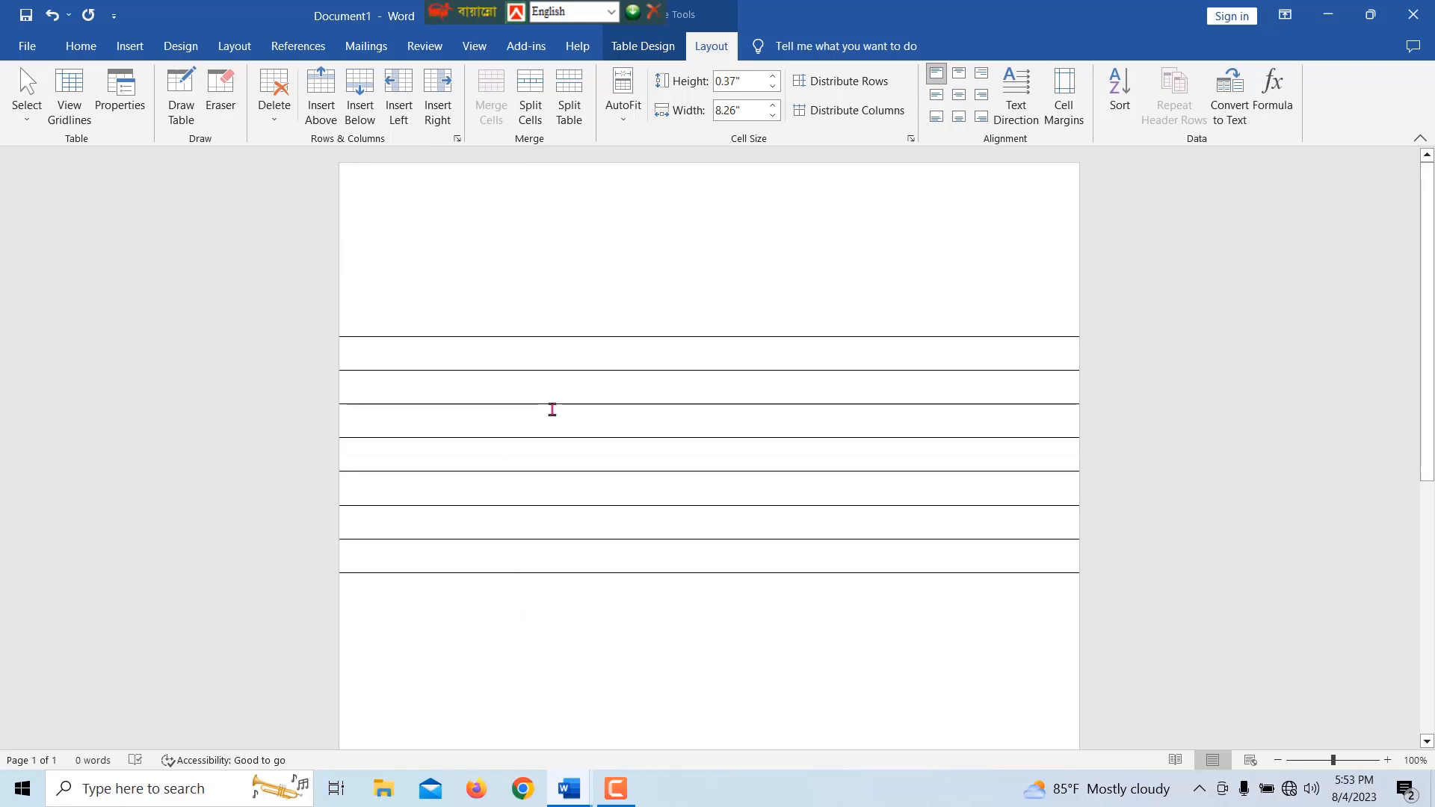
Append rows to the end of the table until the ruled lines reach close to the bottom edge of the page.
scroll(551, 407, down, 10)
scroll(551, 407, up, 7)
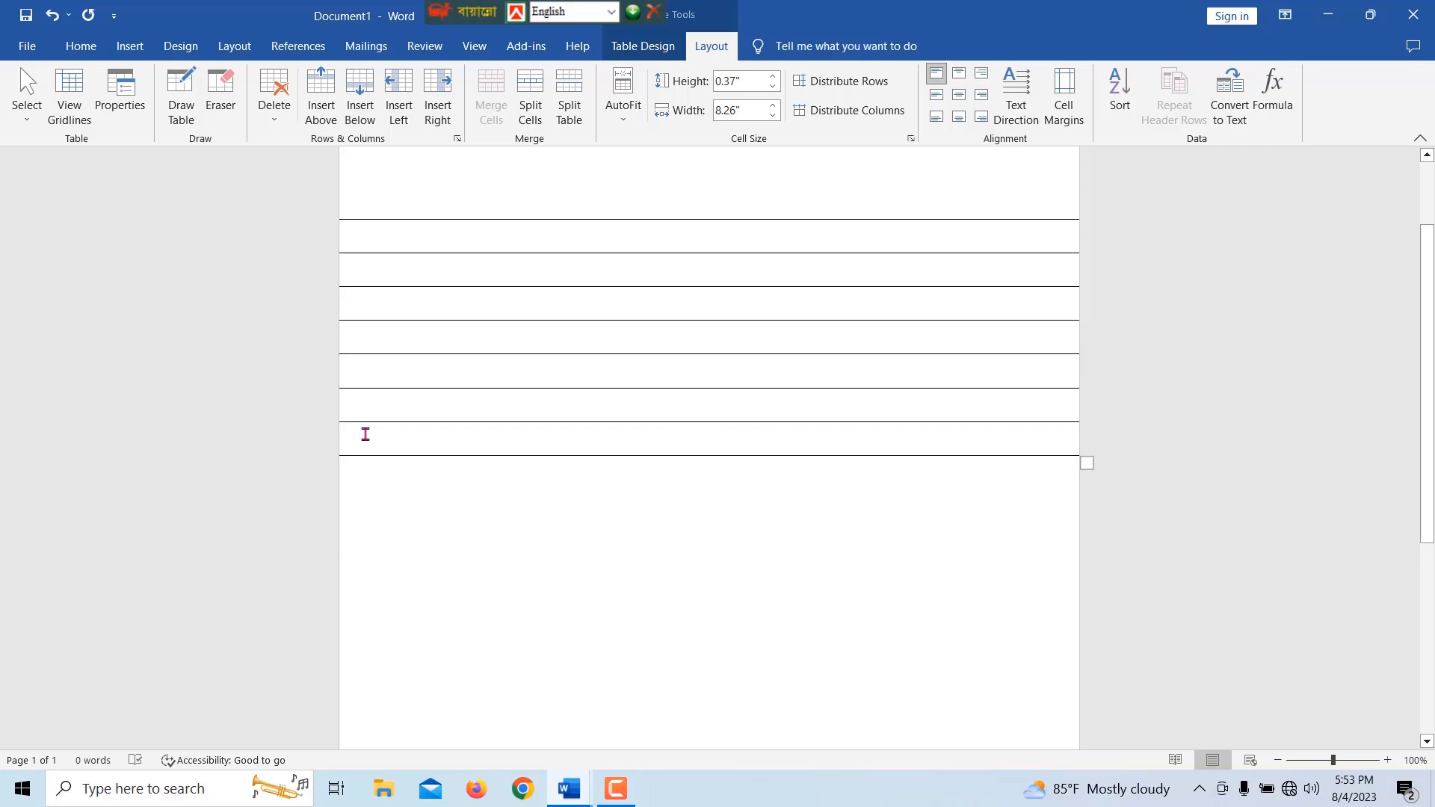
key(Tab)
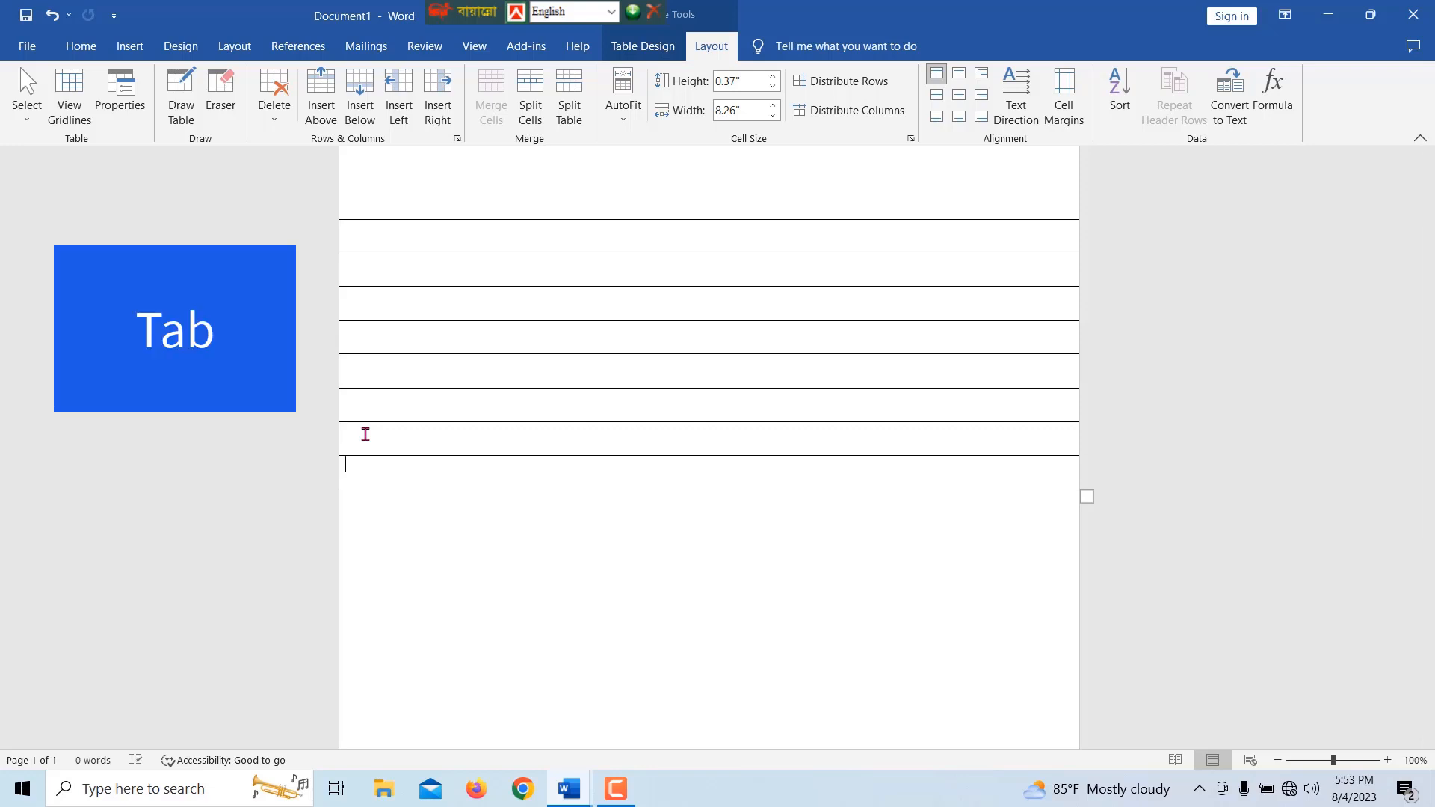
key(Tab)
key(Tab)
key(Tab)
key(Tab)
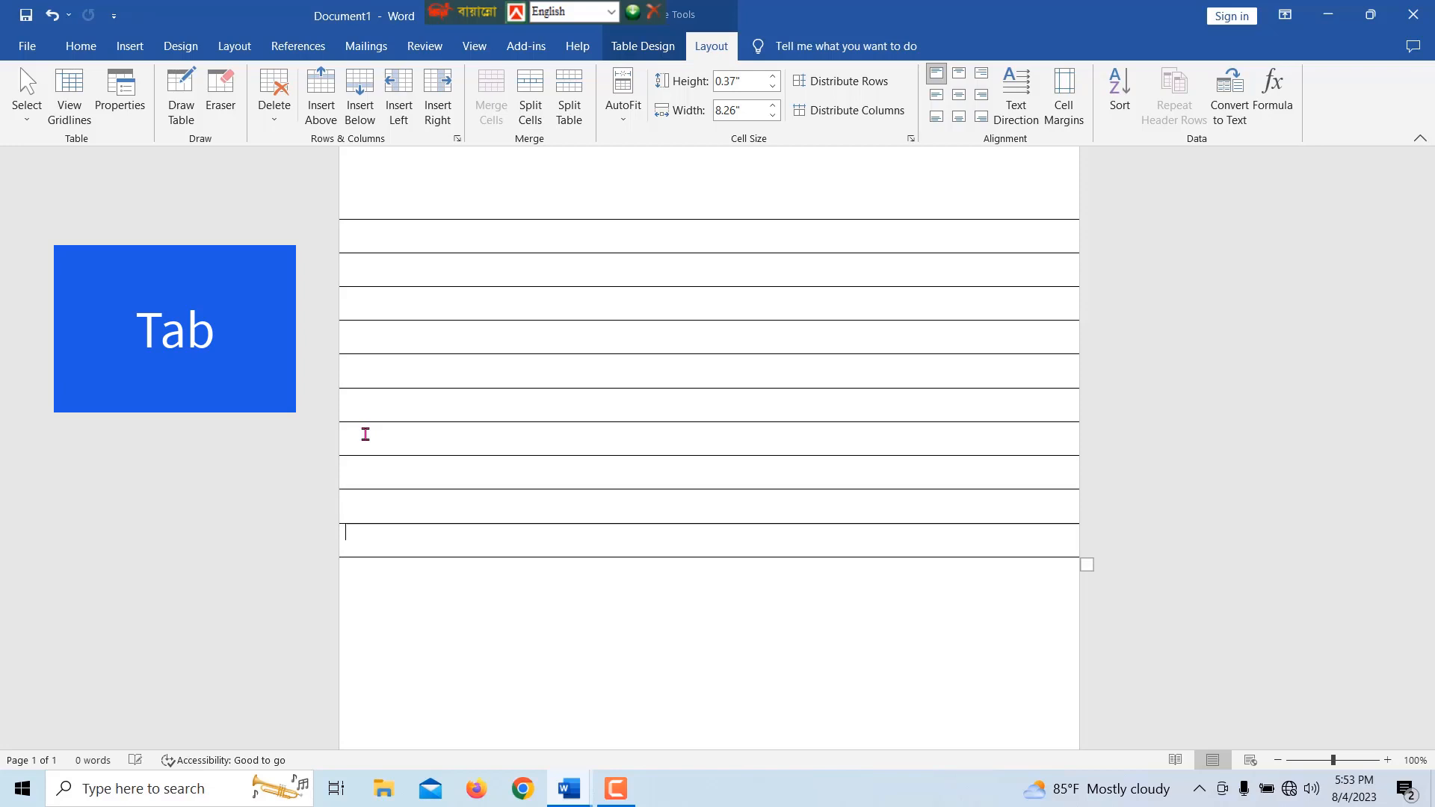
scroll(365, 435, down, 3)
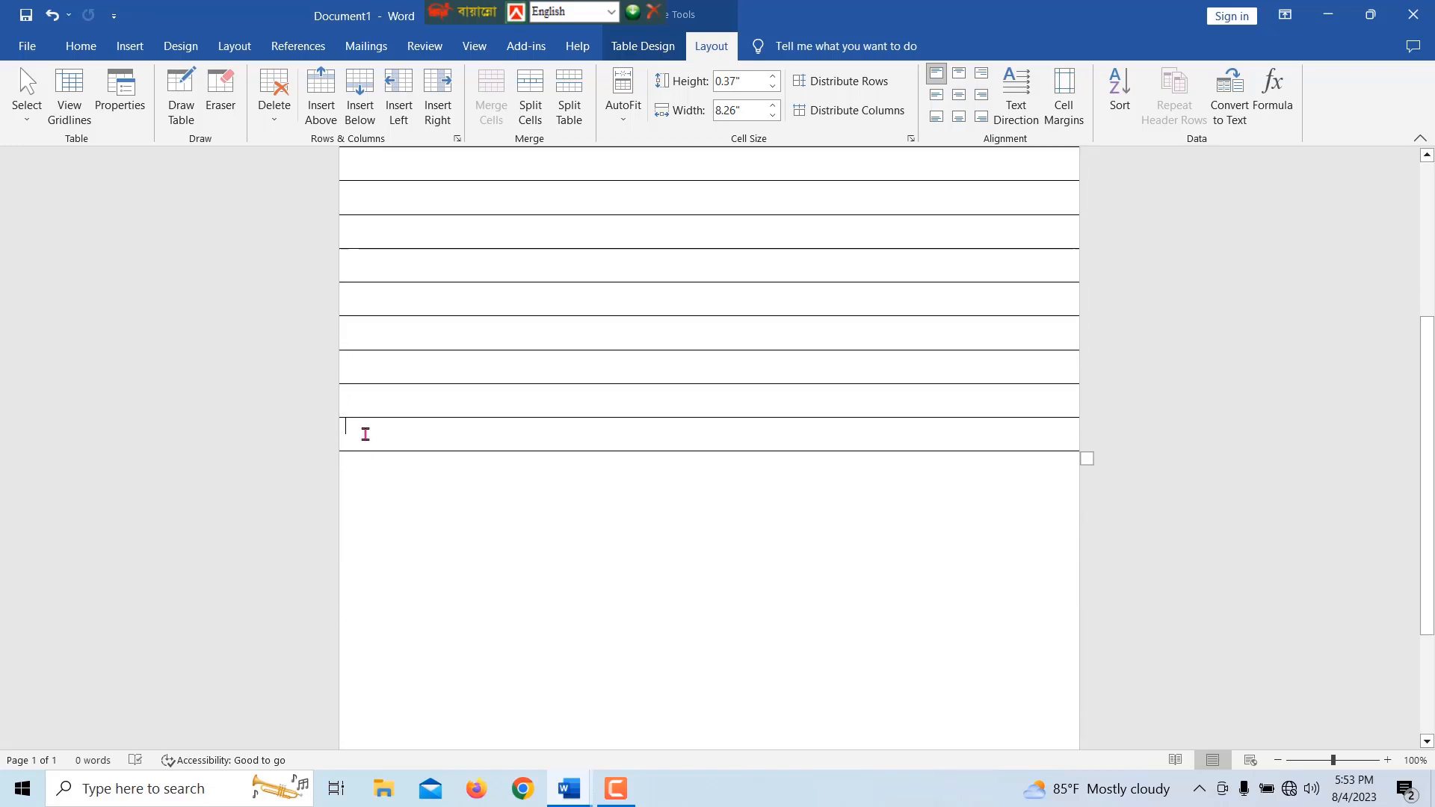
scroll(486, 447, down, 2)
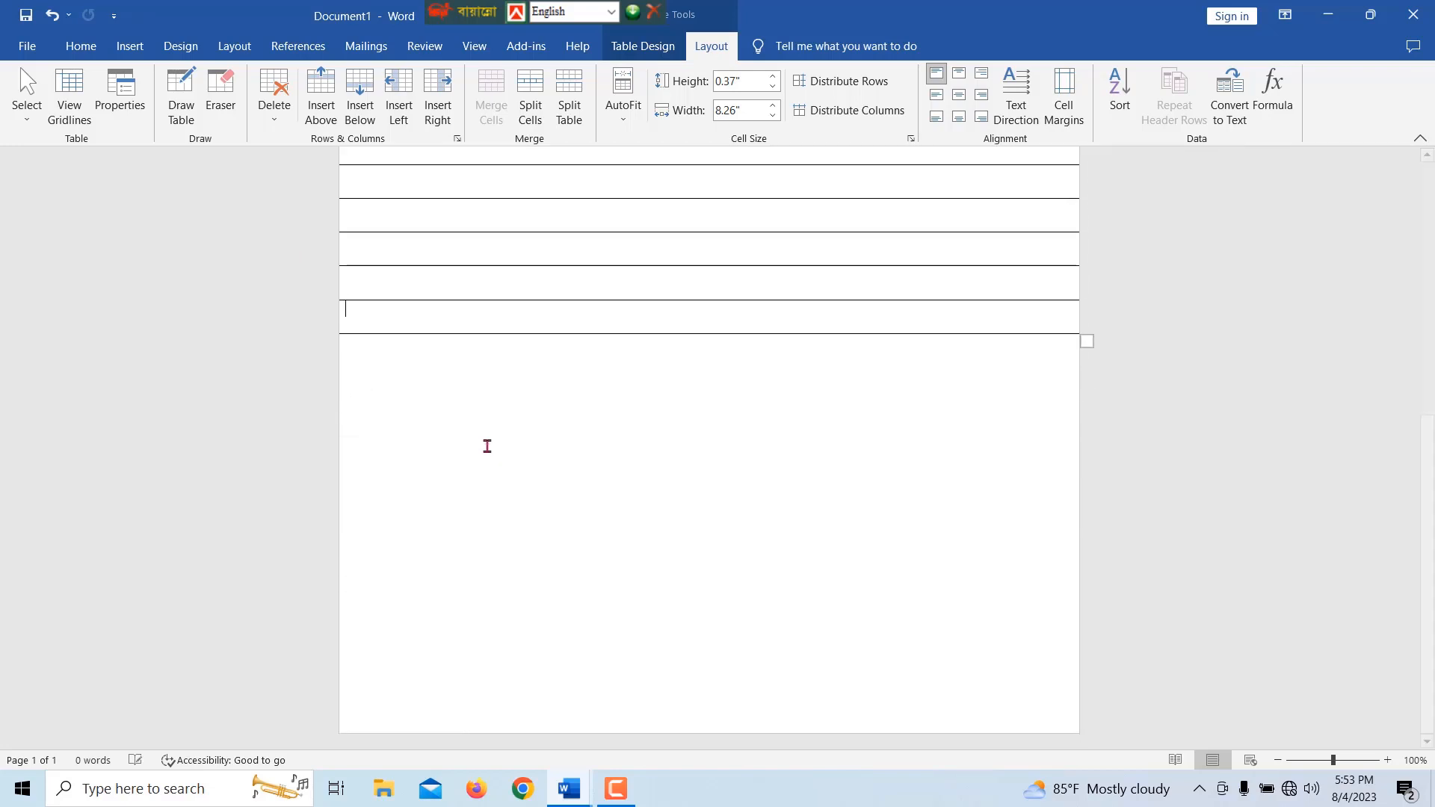
key(Tab)
key(Tab)
key(Tab)
key(Tab)
key(Tab)
key(Tab)
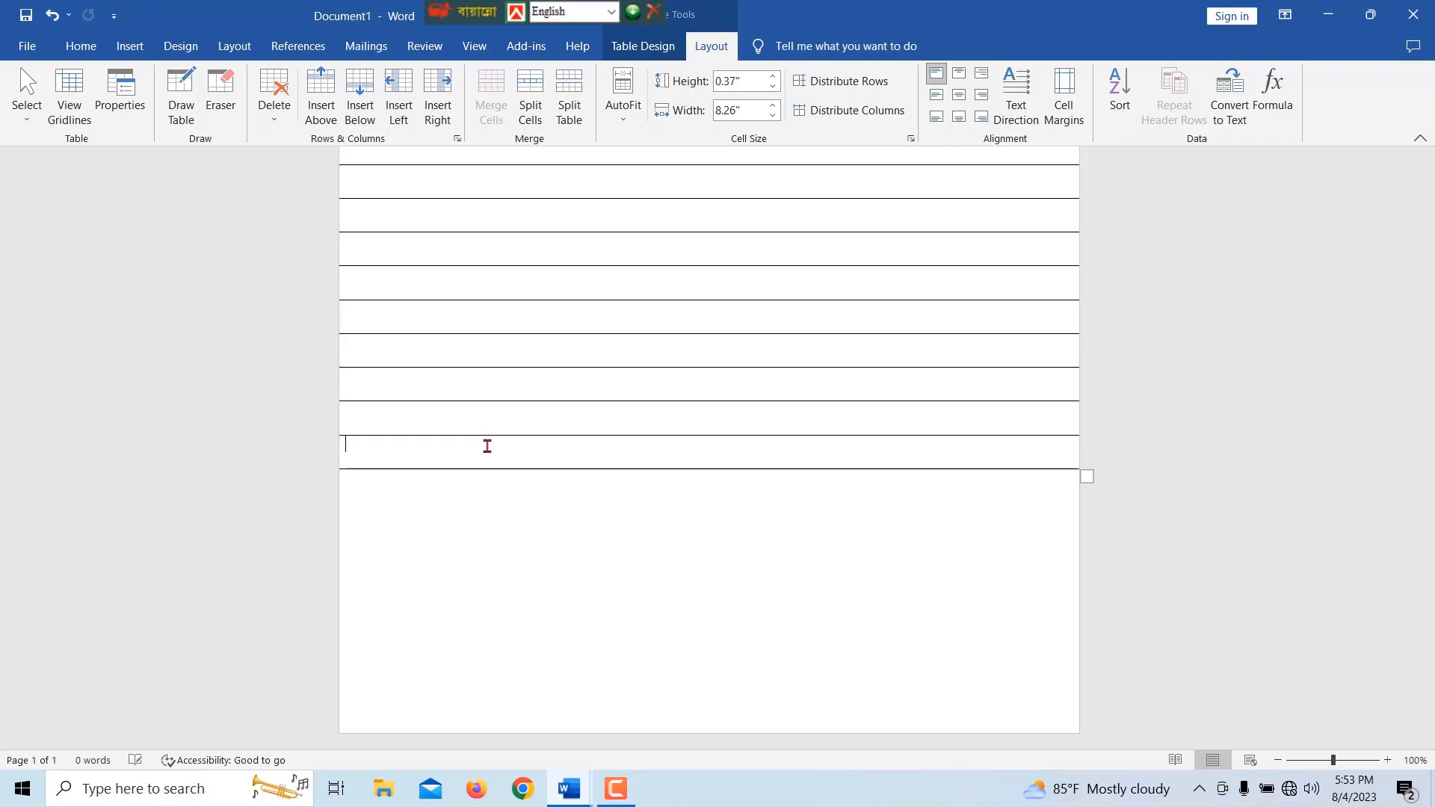
key(Tab)
key(Tab)
key(Tab)
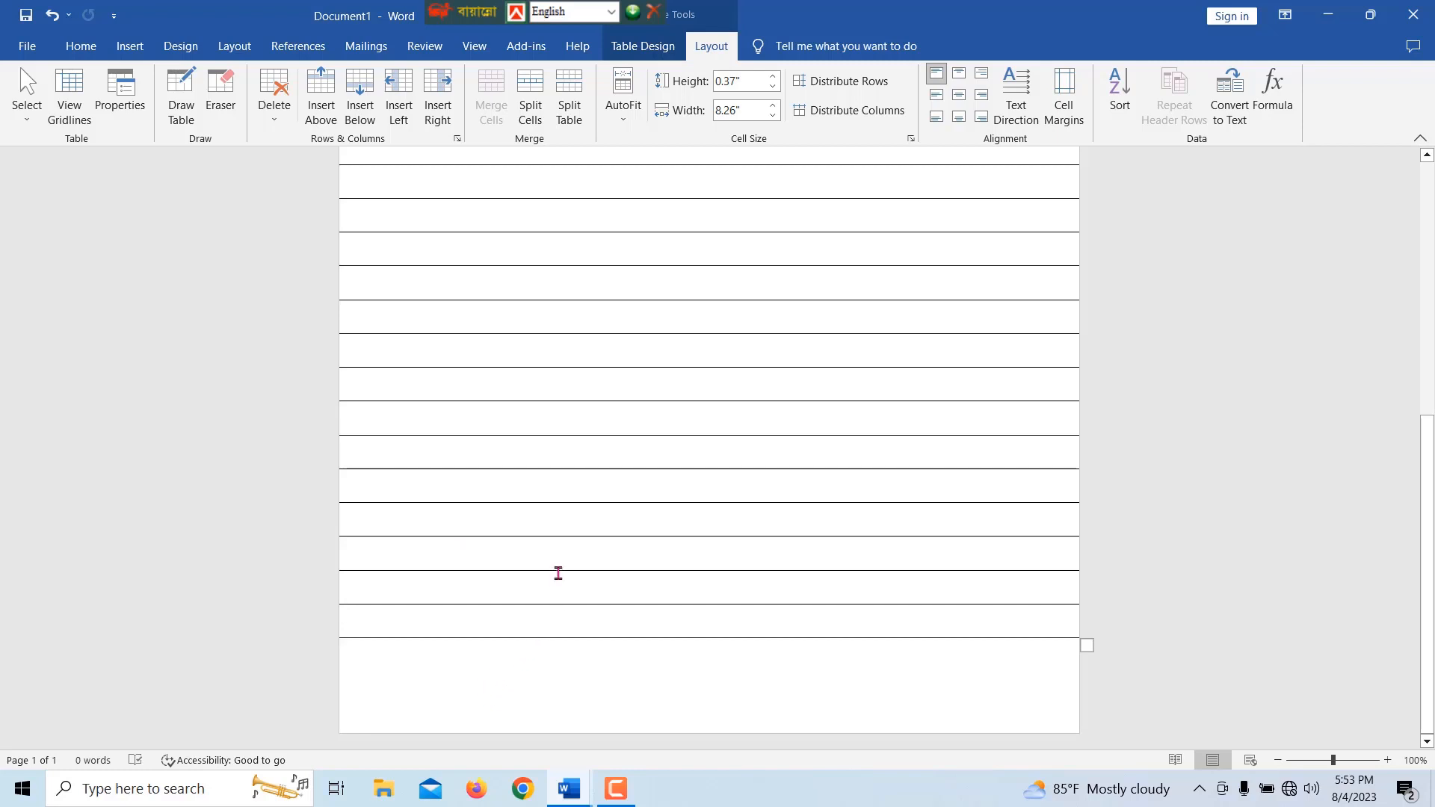
Draw a horizontal line about 8.73" wide across the blank header row, one row height above the first ruled line, extending past both page edges.
scroll(558, 573, up, 5)
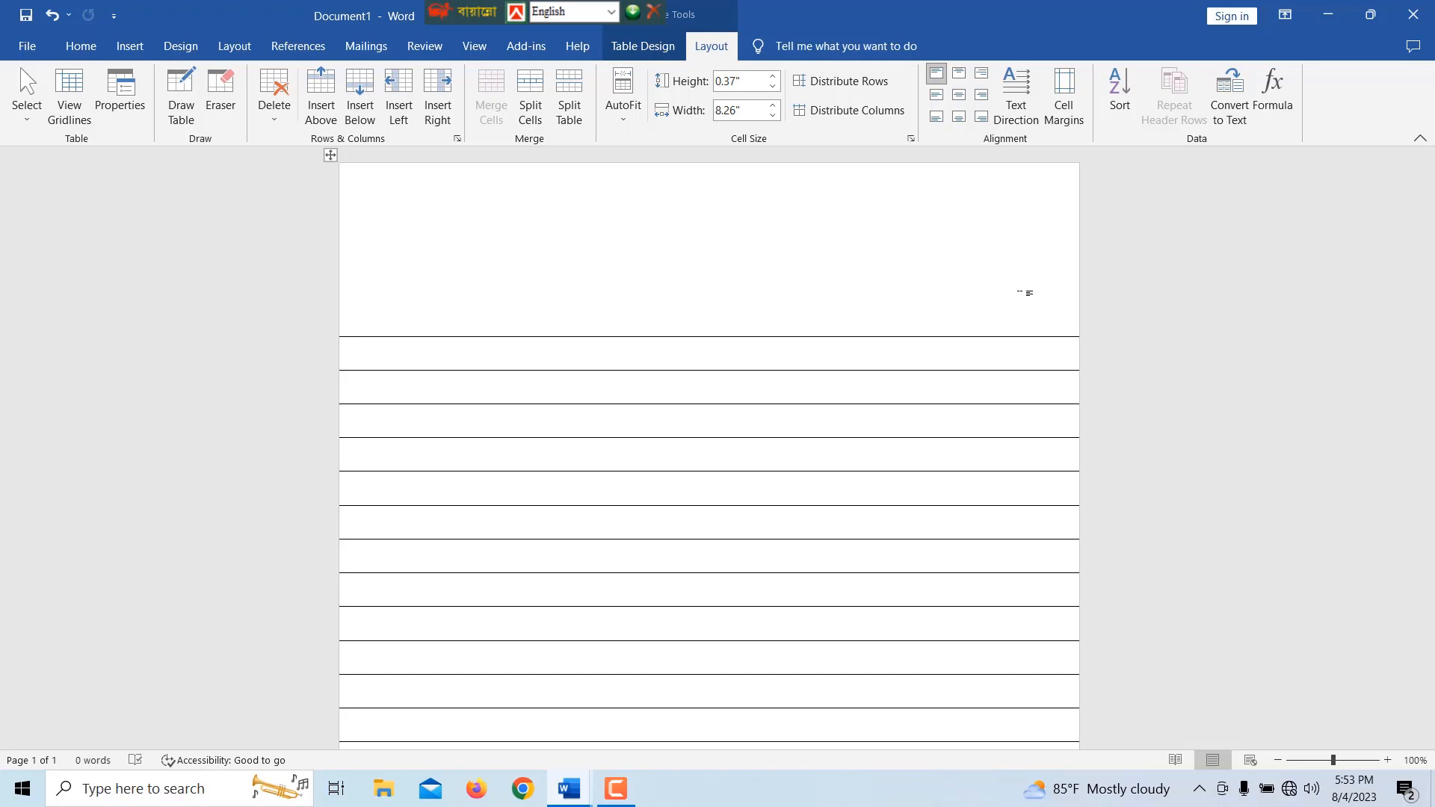
click(125, 50)
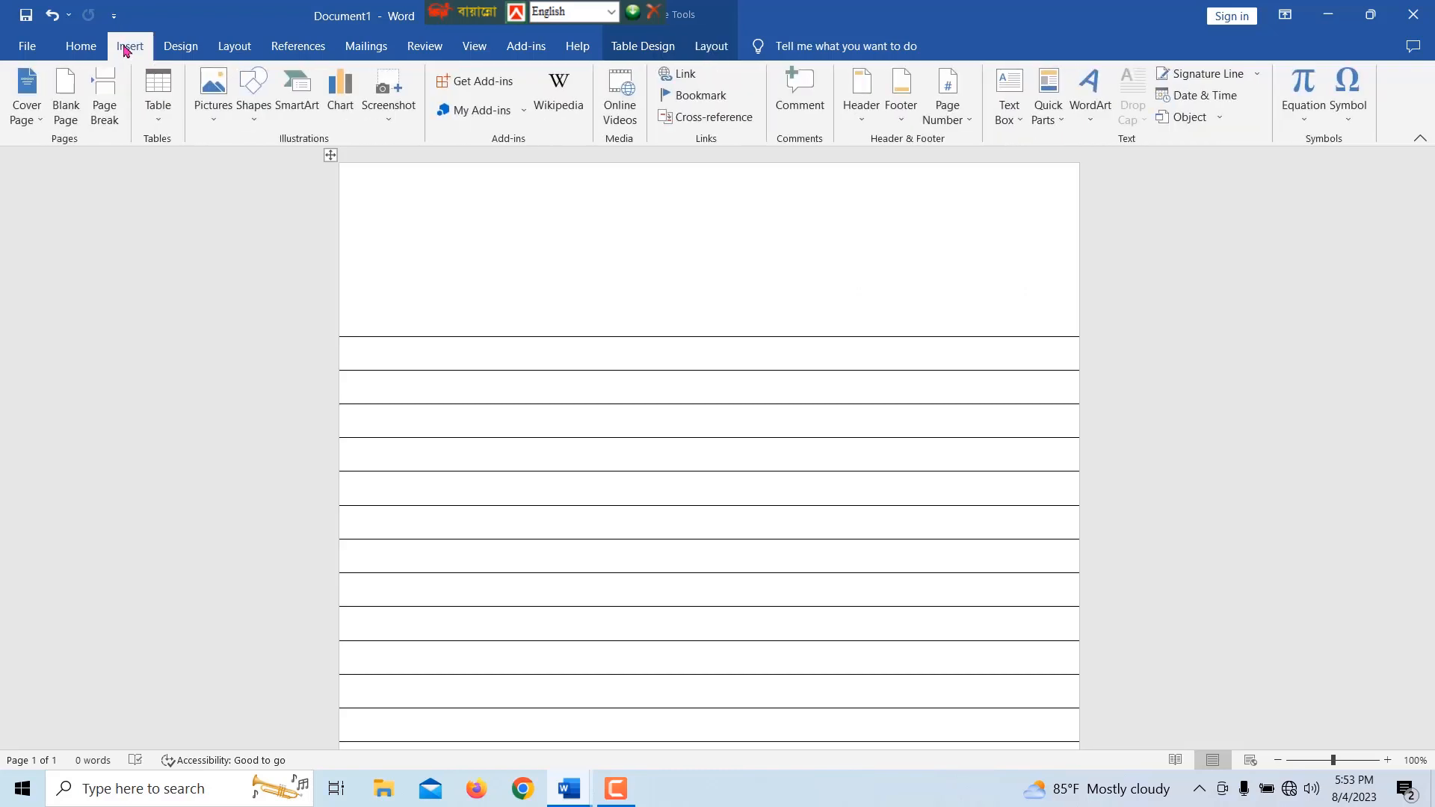
click(254, 112)
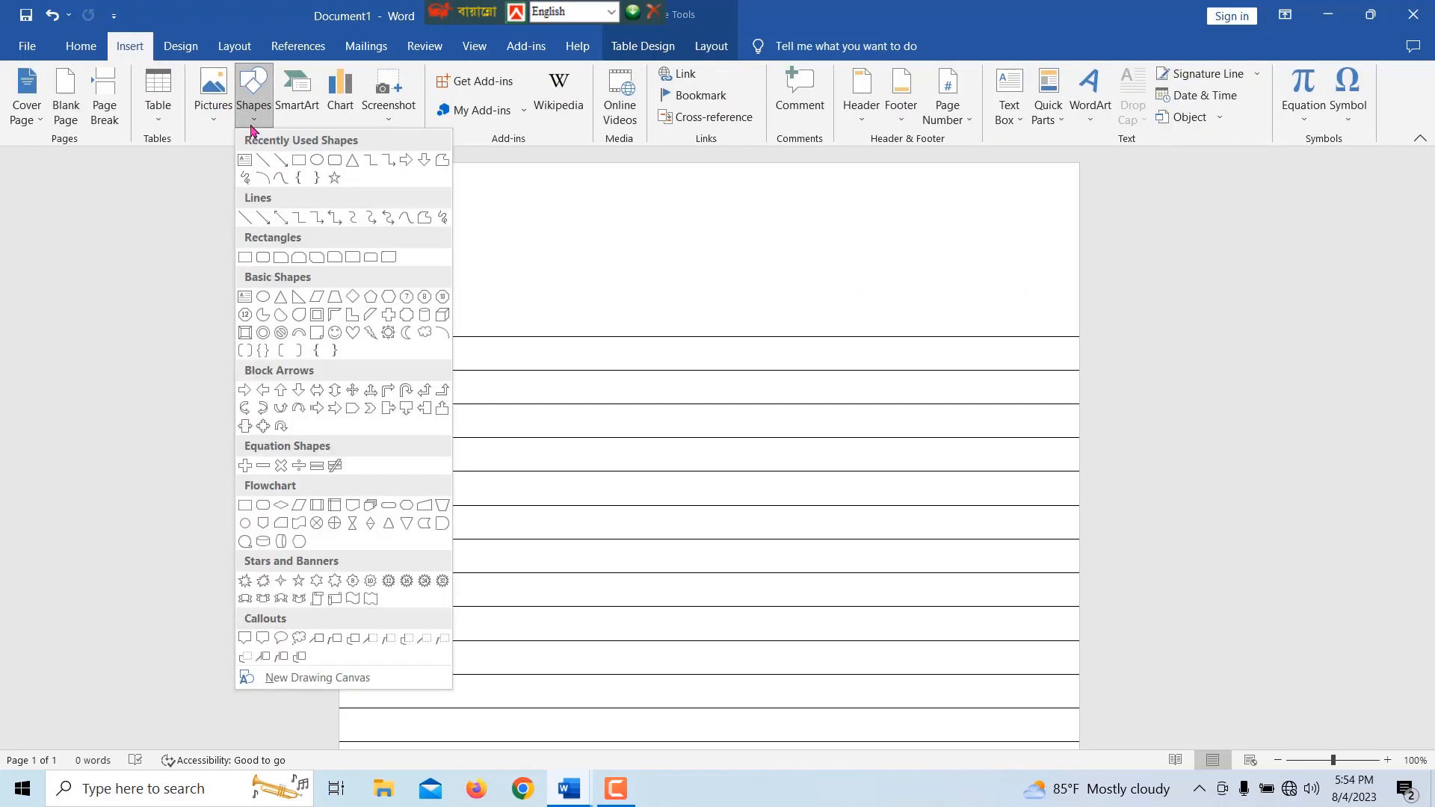
click(261, 162)
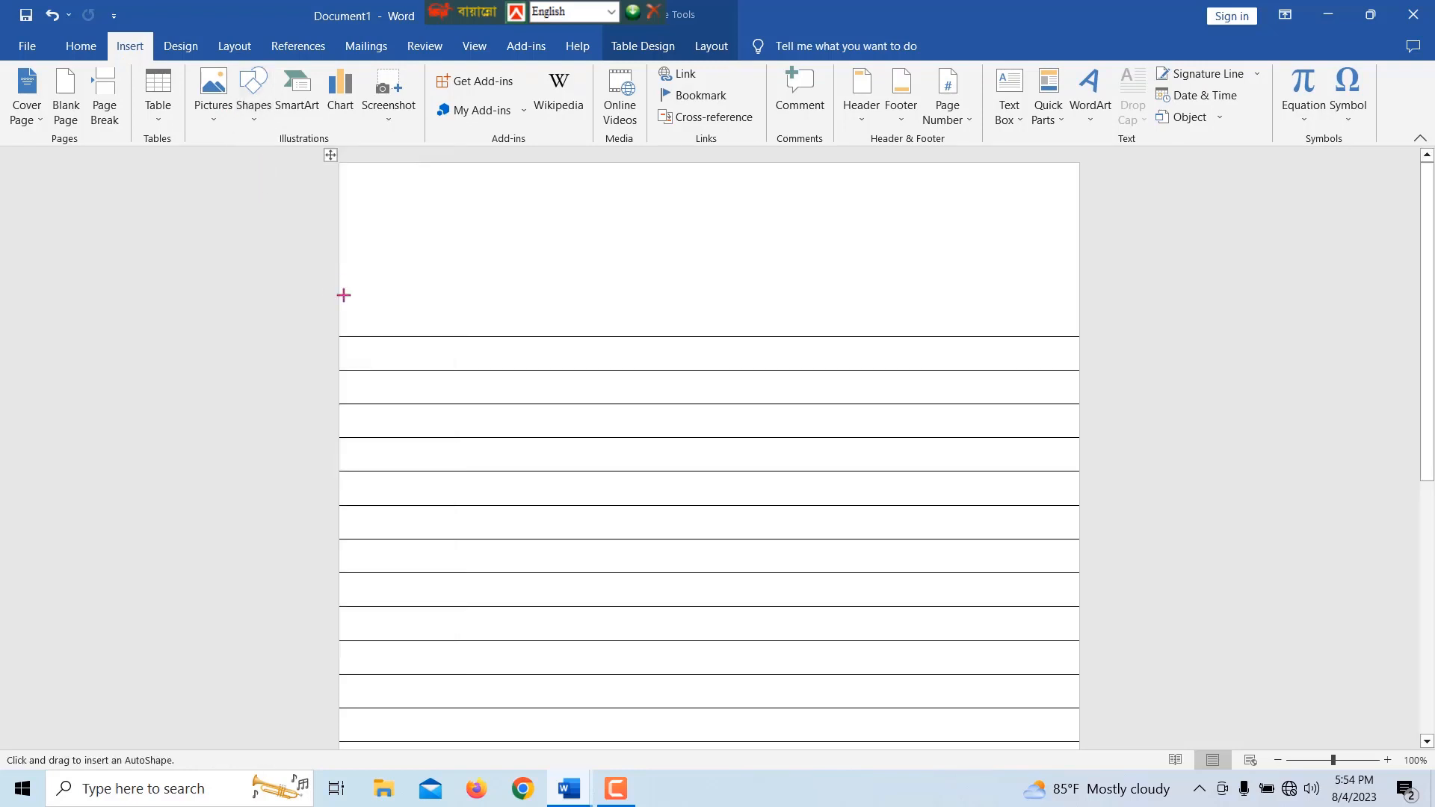
mouse_move(339, 303)
mouse_down()
mouse_move(625, 307)
mouse_move(907, 287)
mouse_move(1089, 304)
mouse_up()
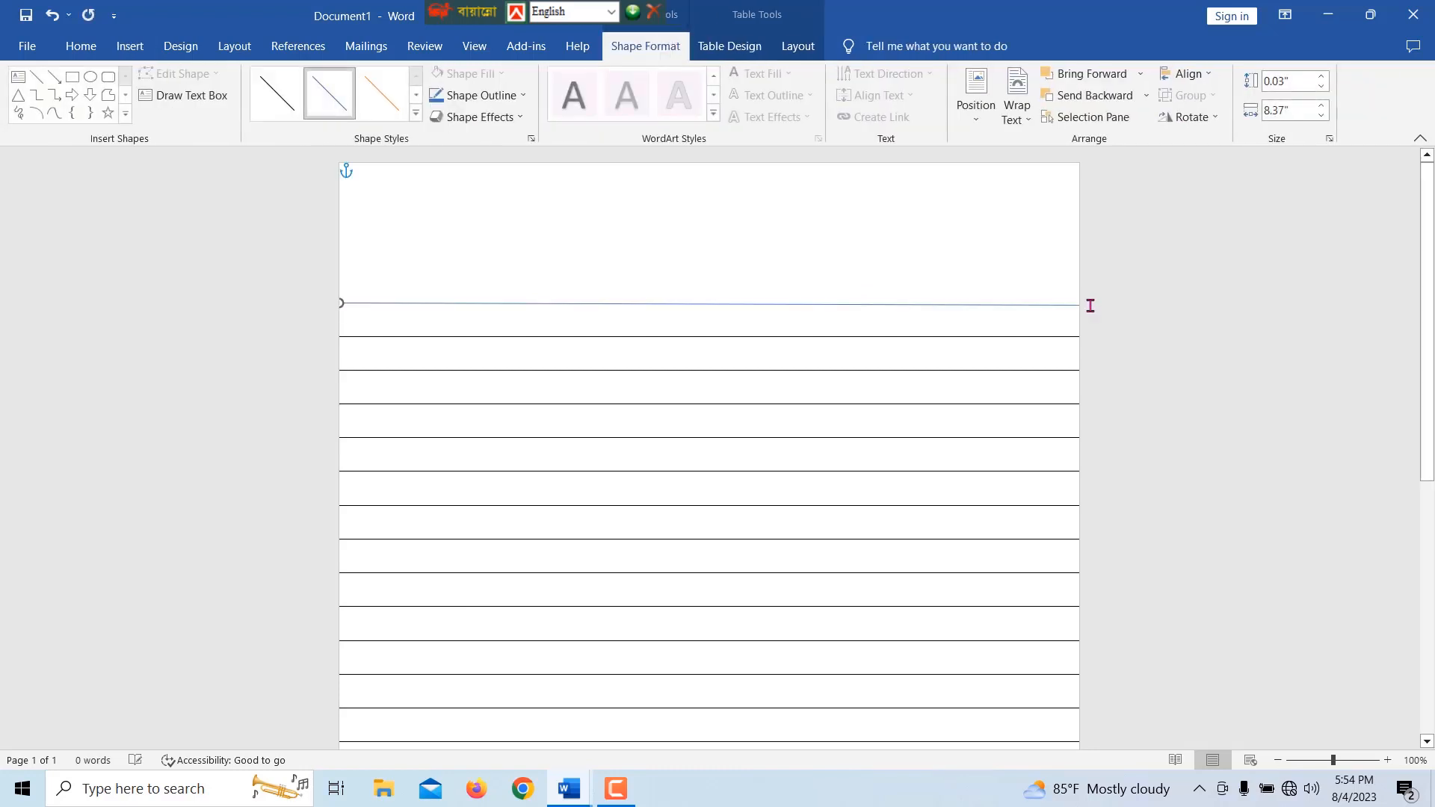
drag(341, 305, 309, 302)
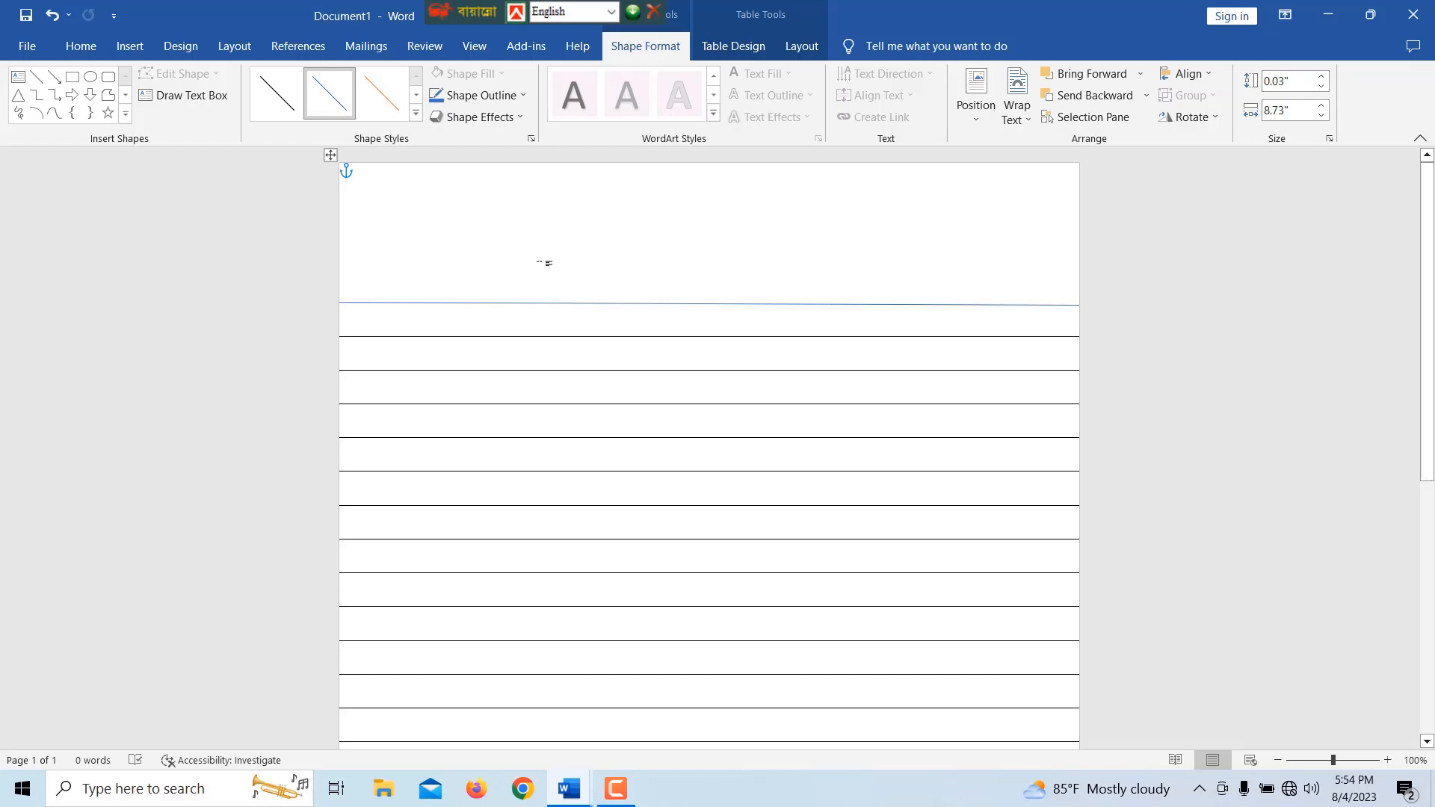
Color the horizontal header line standard red and place a copy of it just above.
click(486, 97)
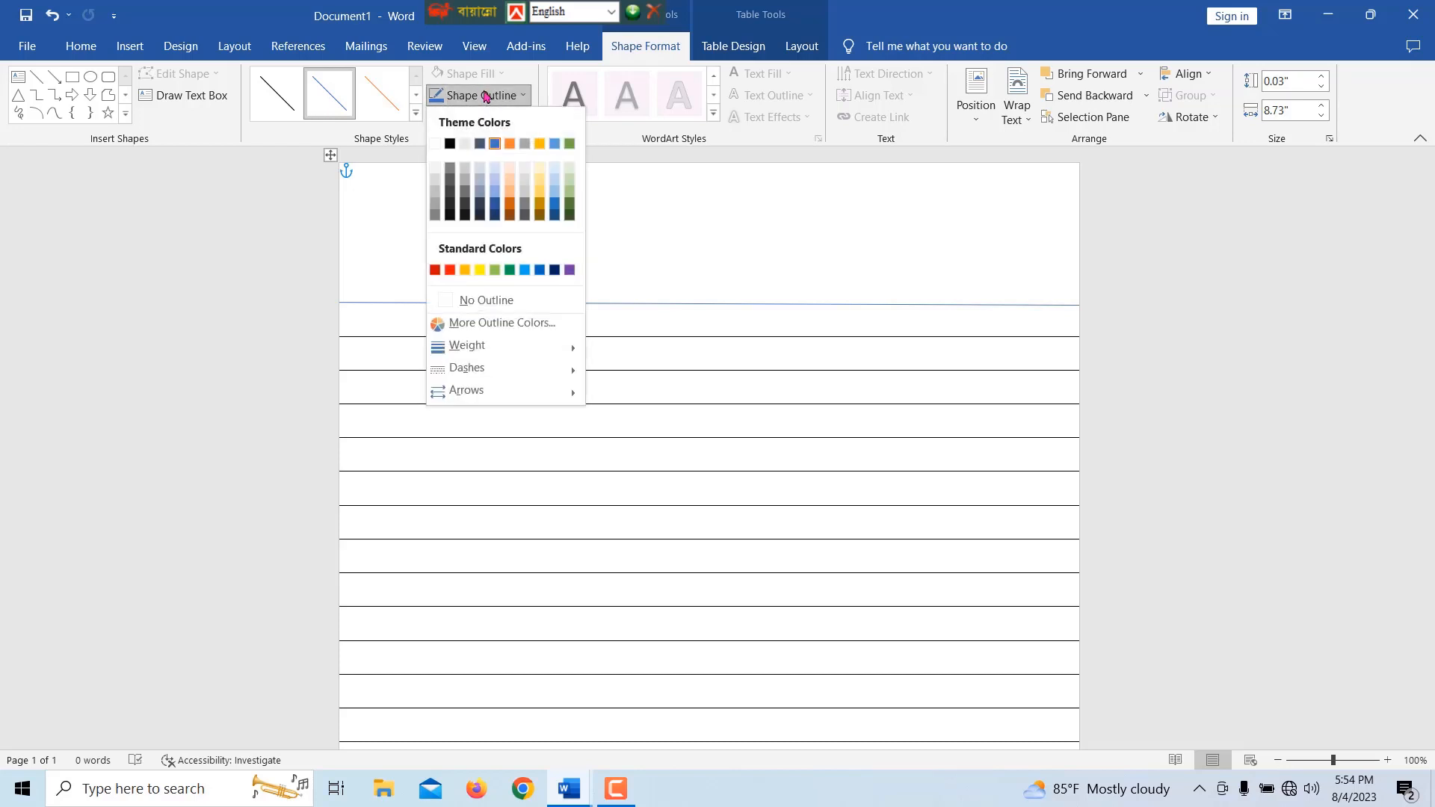
click(450, 271)
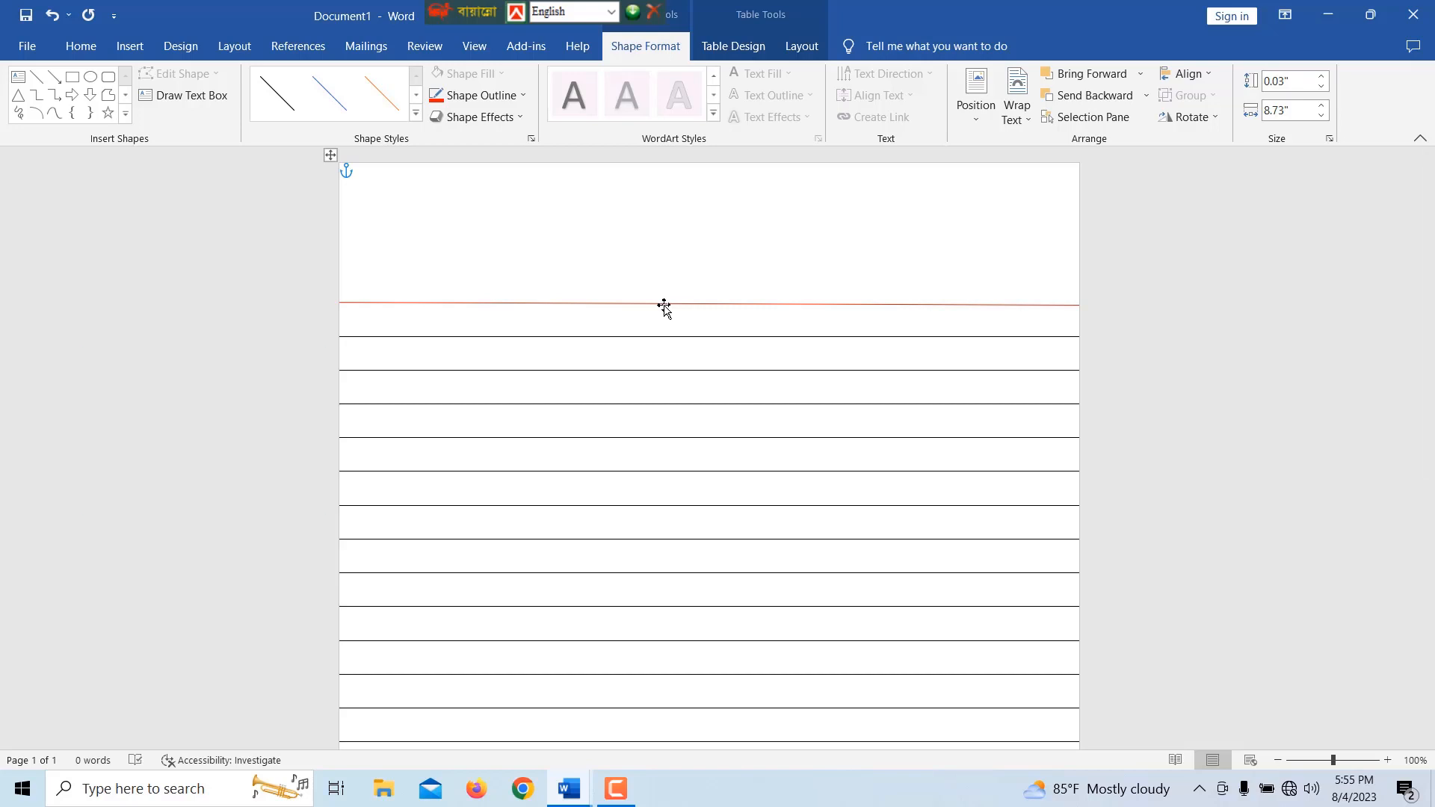
key(ctrl)
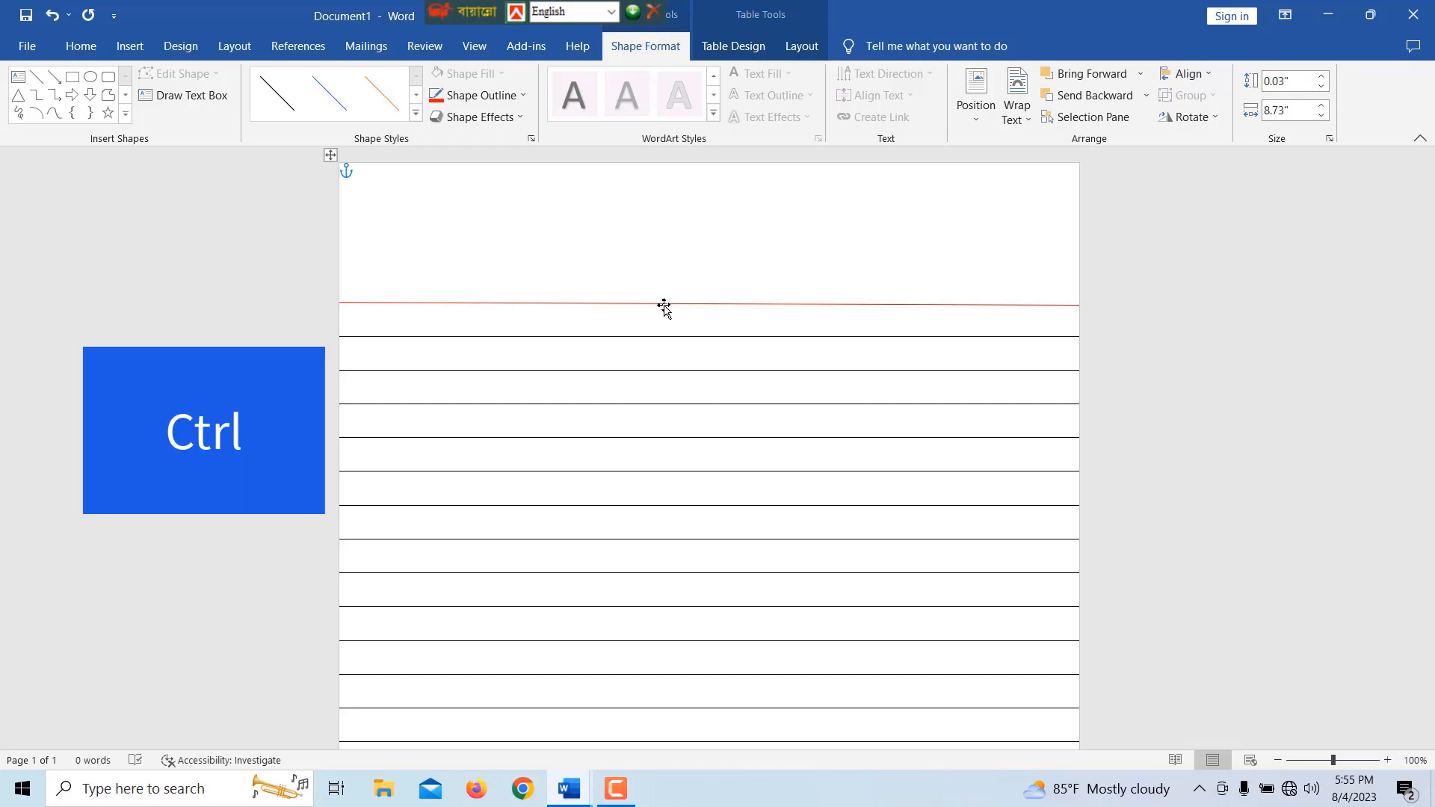
drag(663, 306, 665, 299)
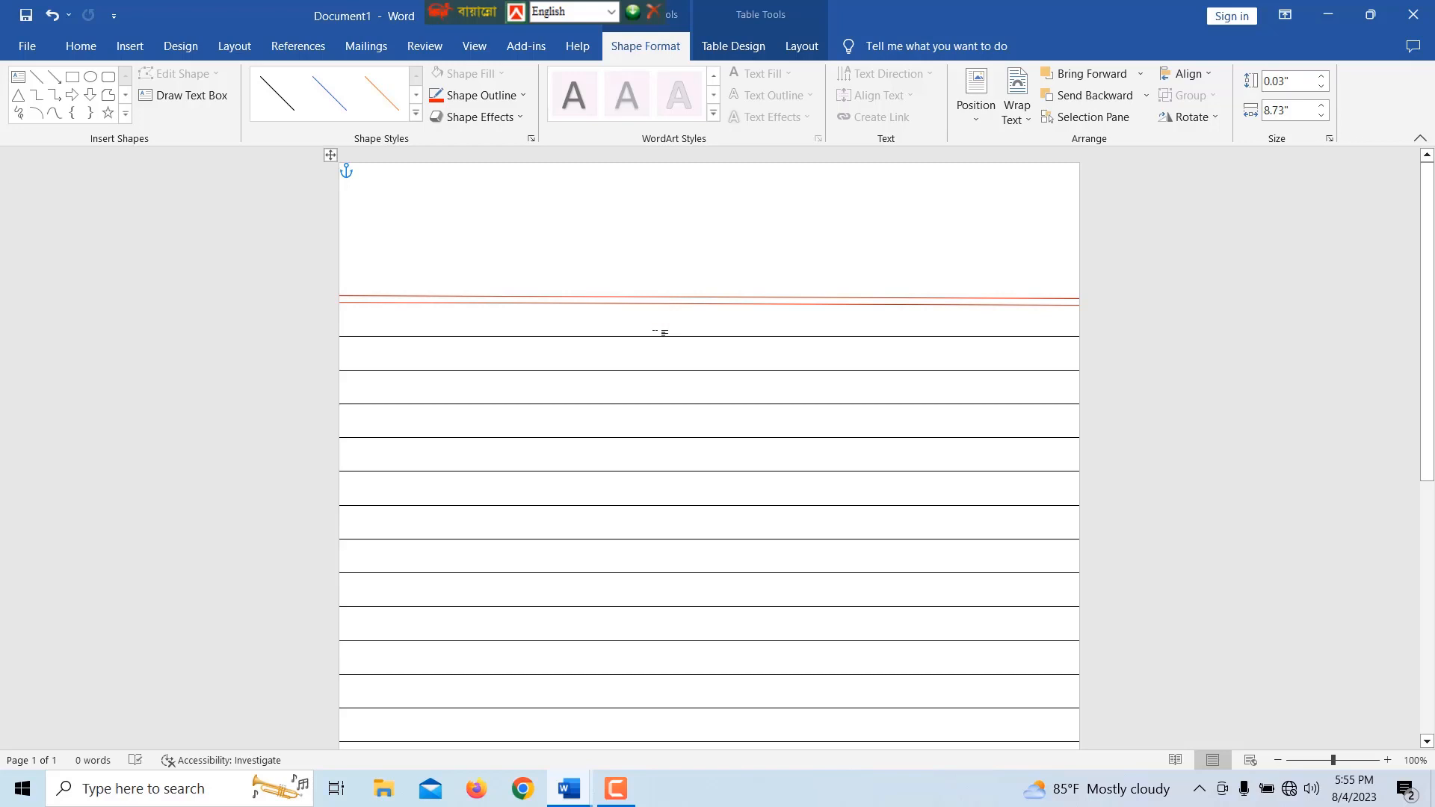
key(Escape)
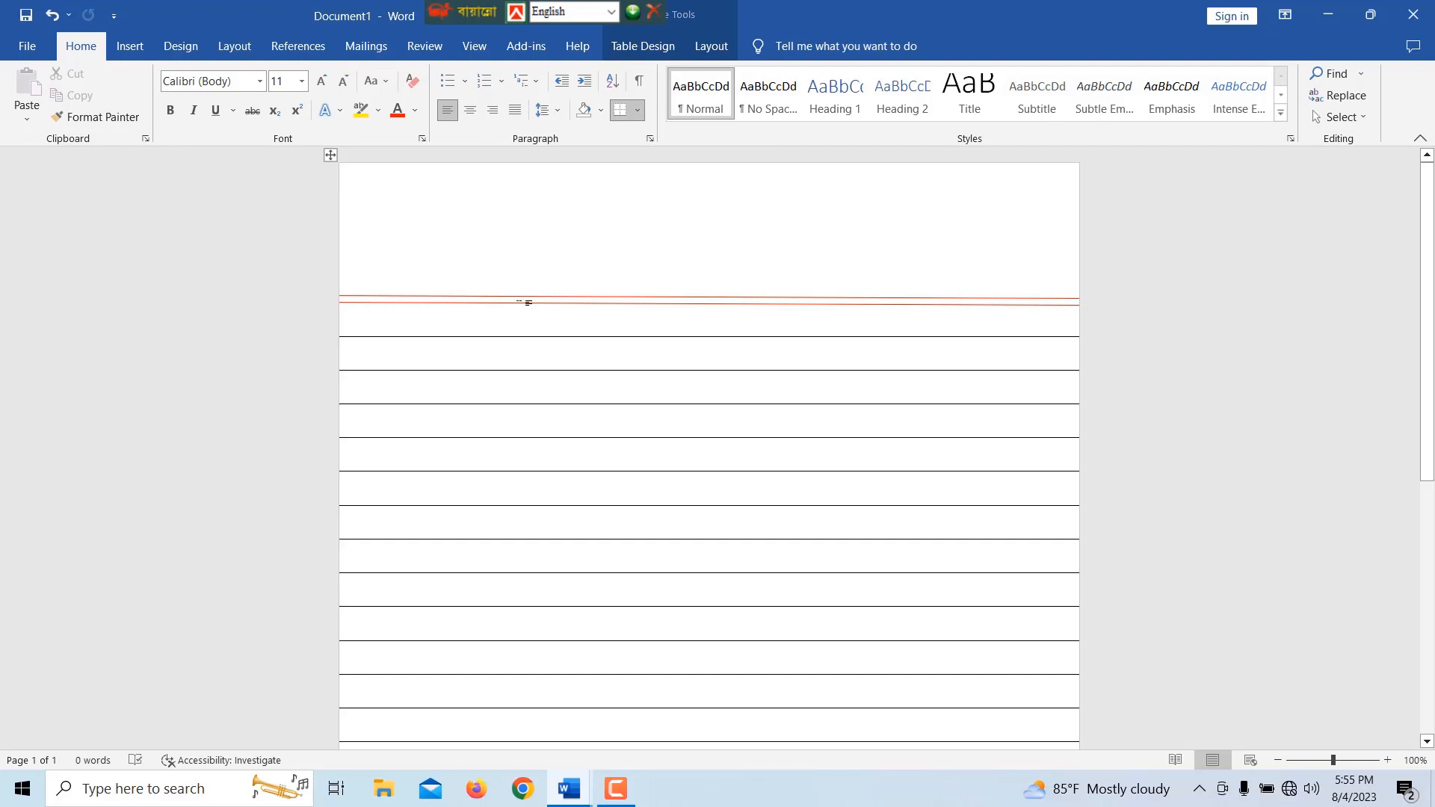
Draw a vertical margin line about 12.21" tall near the page's left side, extending past the top and bottom page edges.
scroll(468, 421, down, 4)
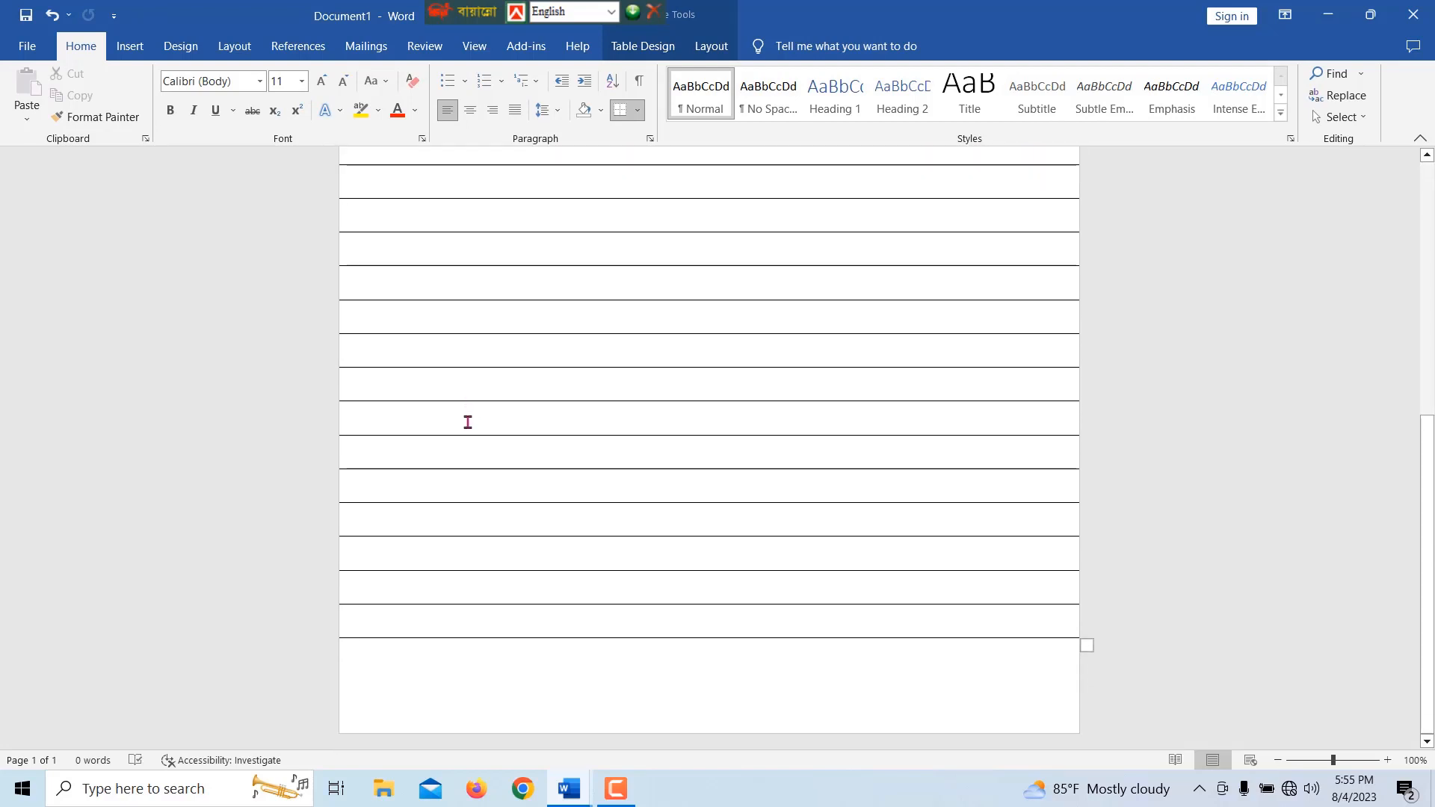
scroll(468, 422, up, 5)
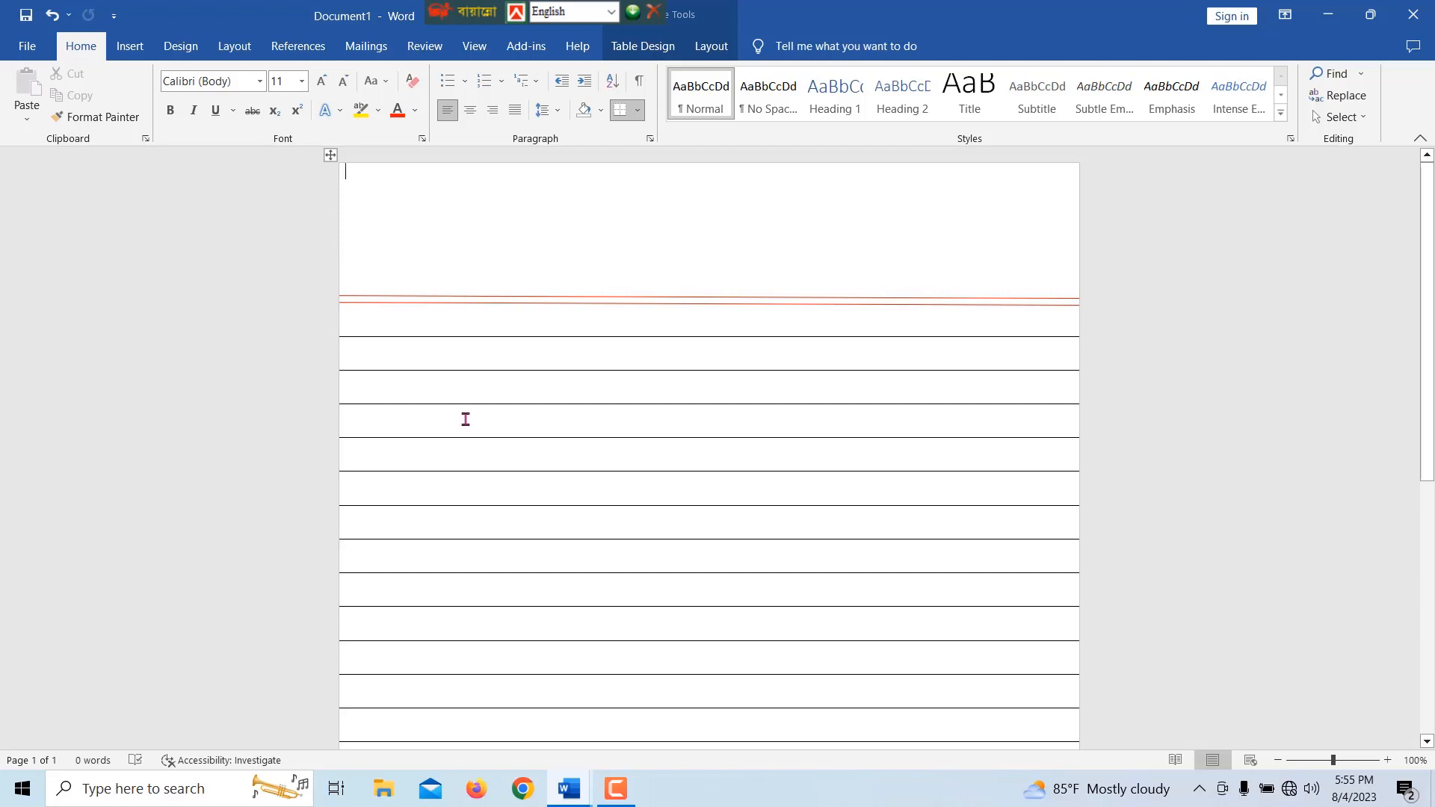
click(128, 48)
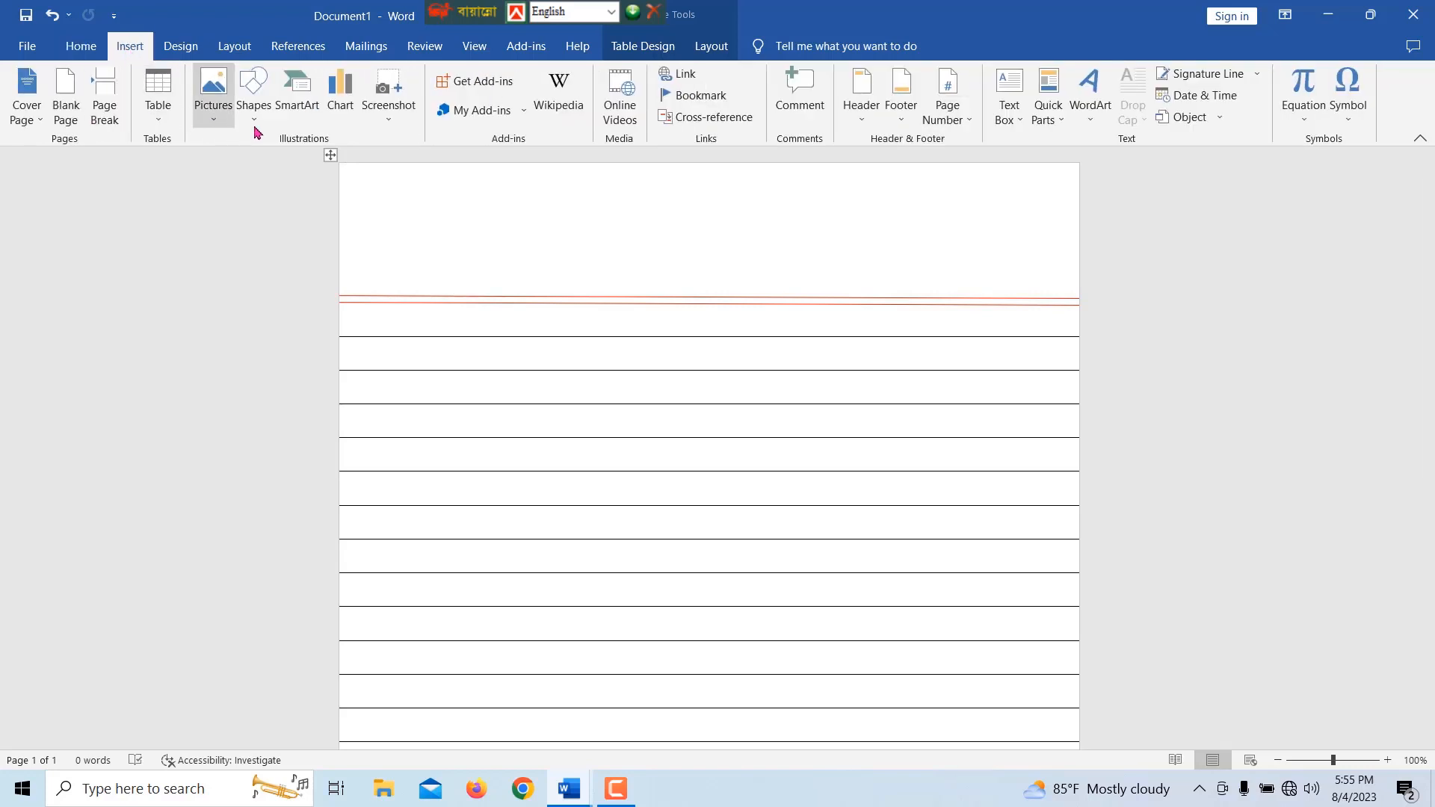
click(254, 120)
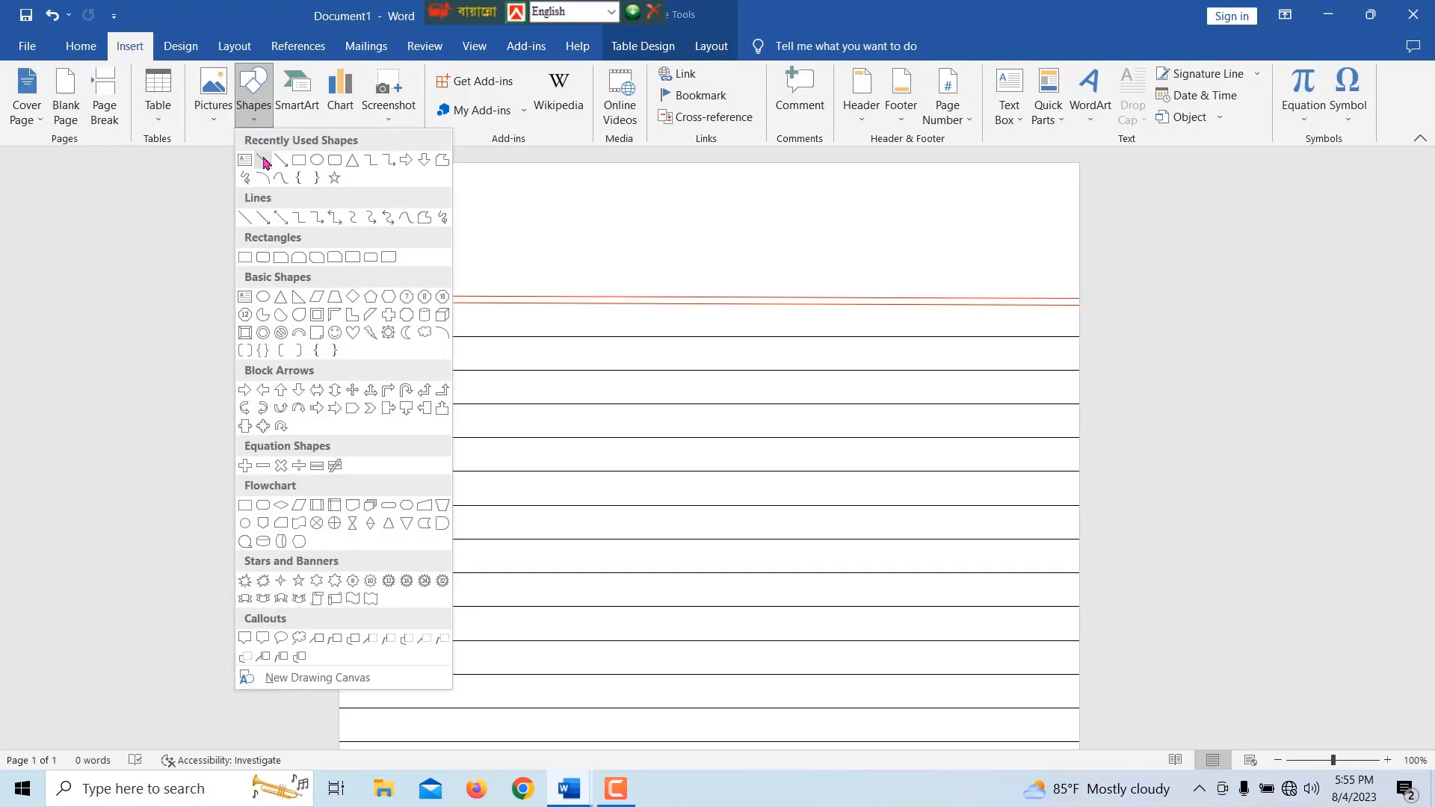
click(263, 163)
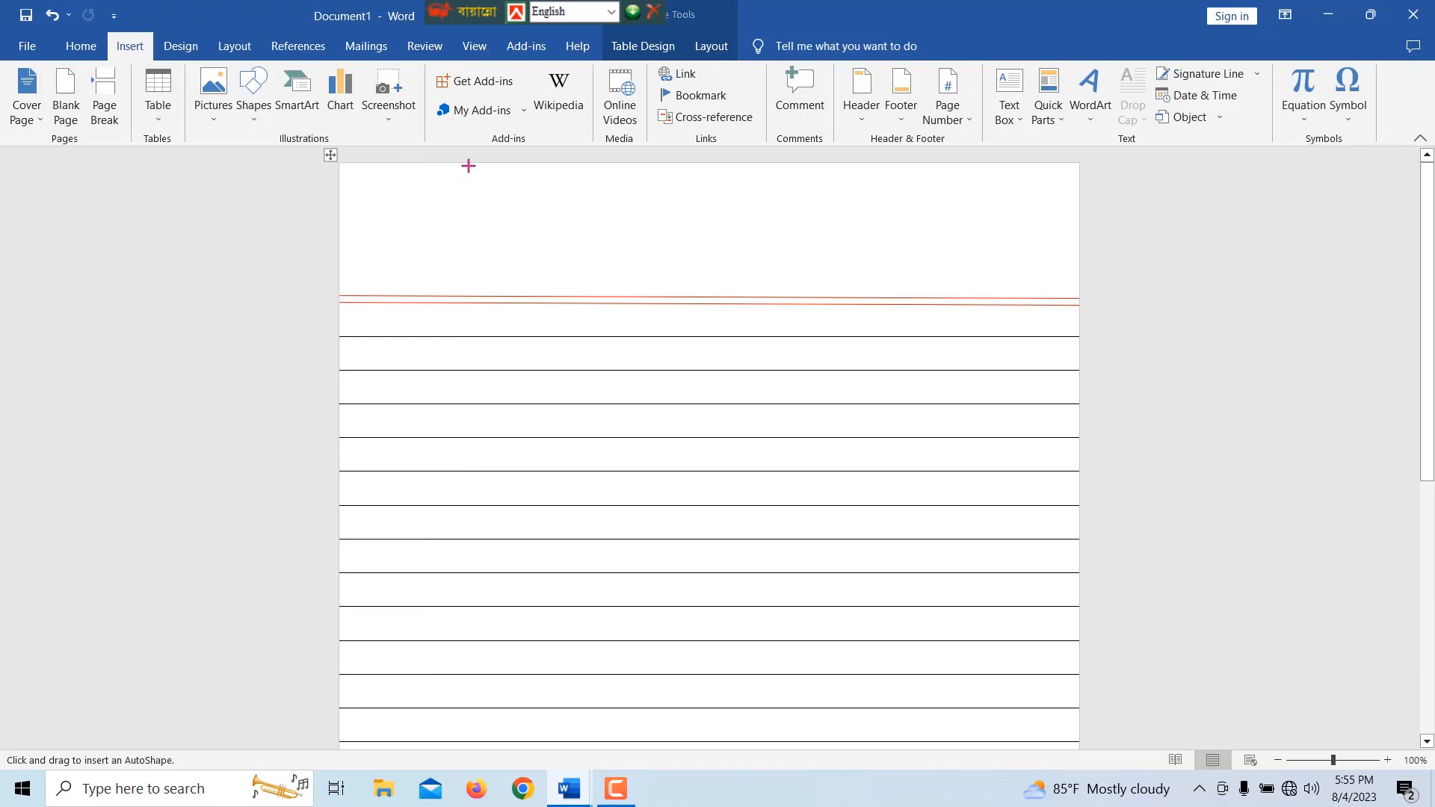
drag(471, 163, 496, 755)
scroll(513, 564, down, 5)
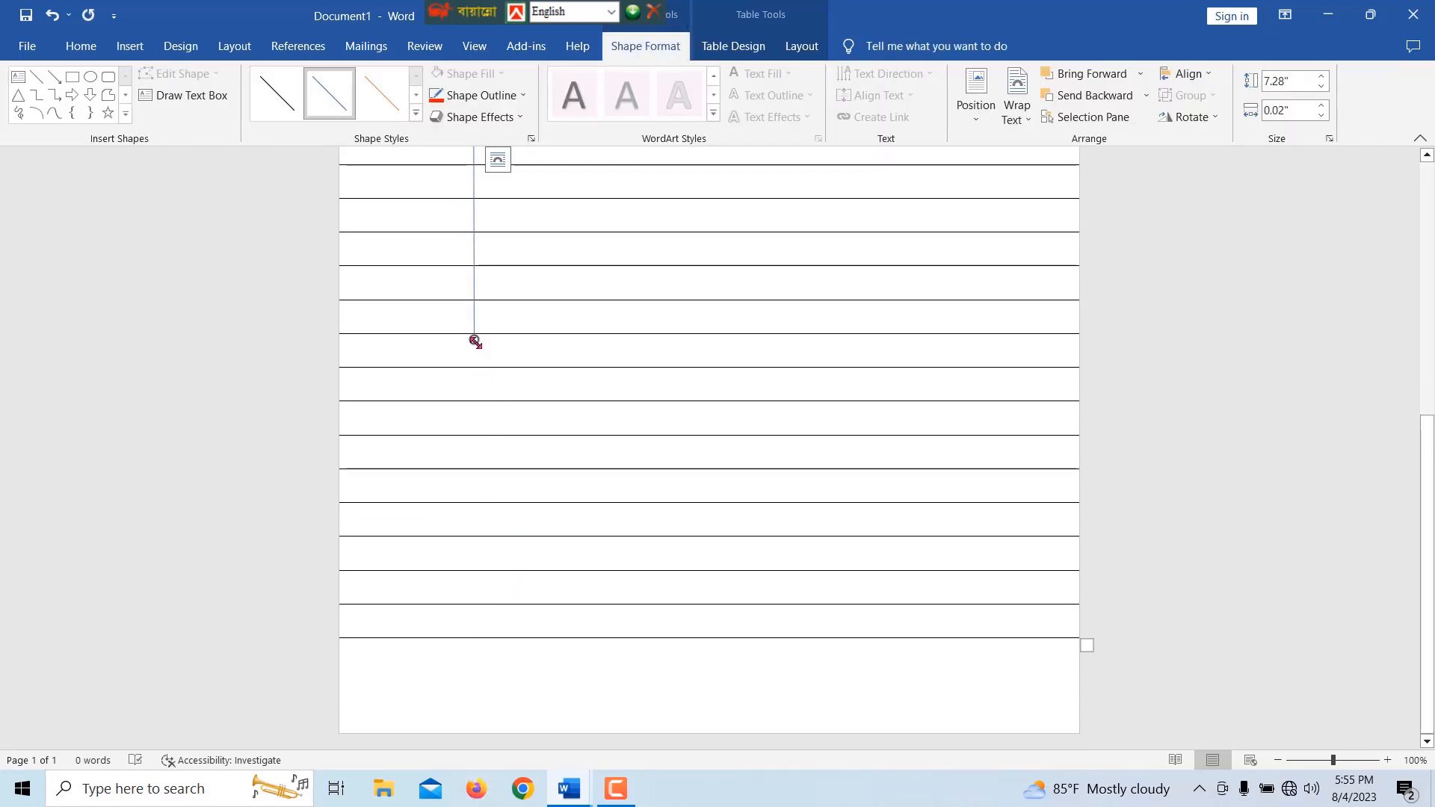
drag(475, 340, 473, 766)
scroll(475, 580, up, 5)
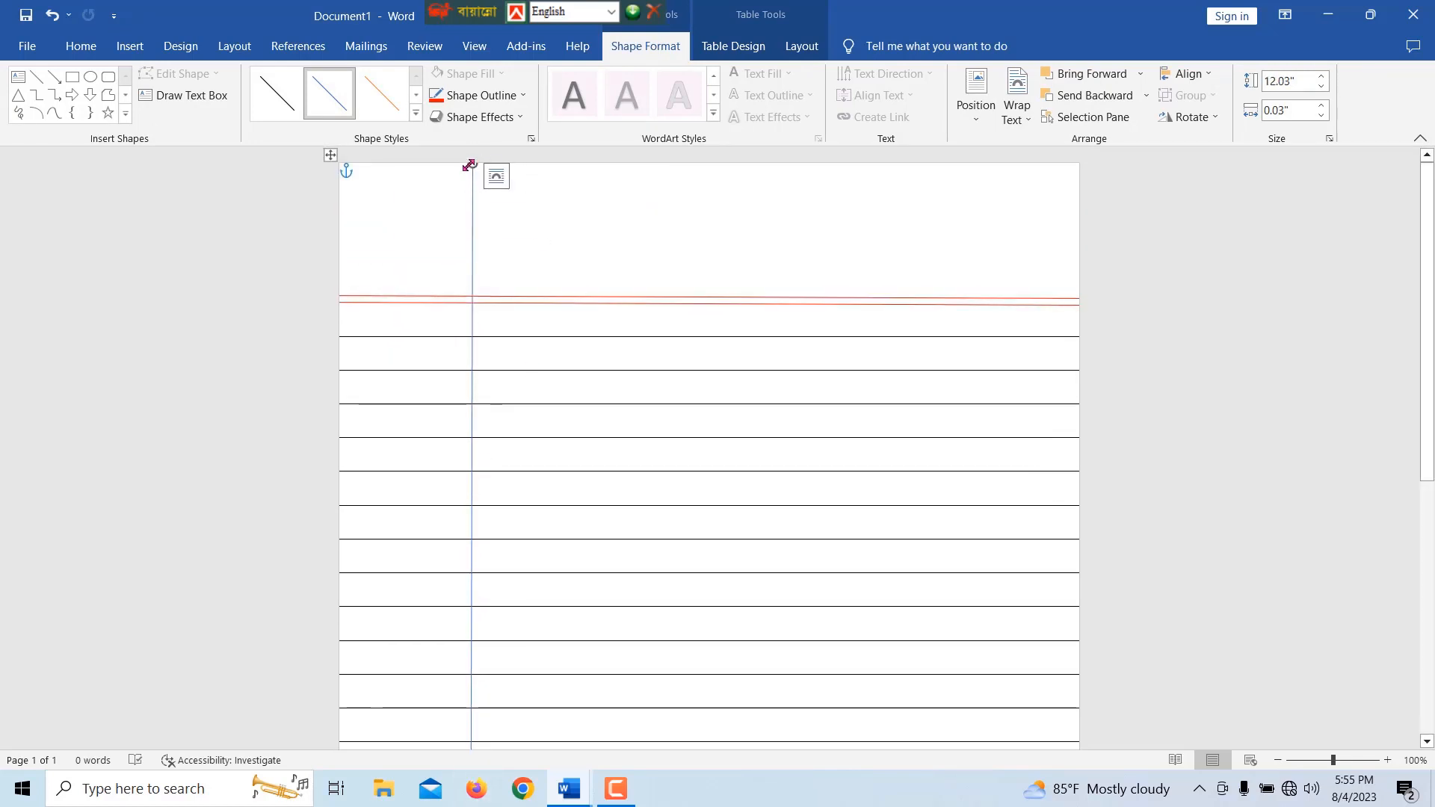
drag(470, 164, 470, 131)
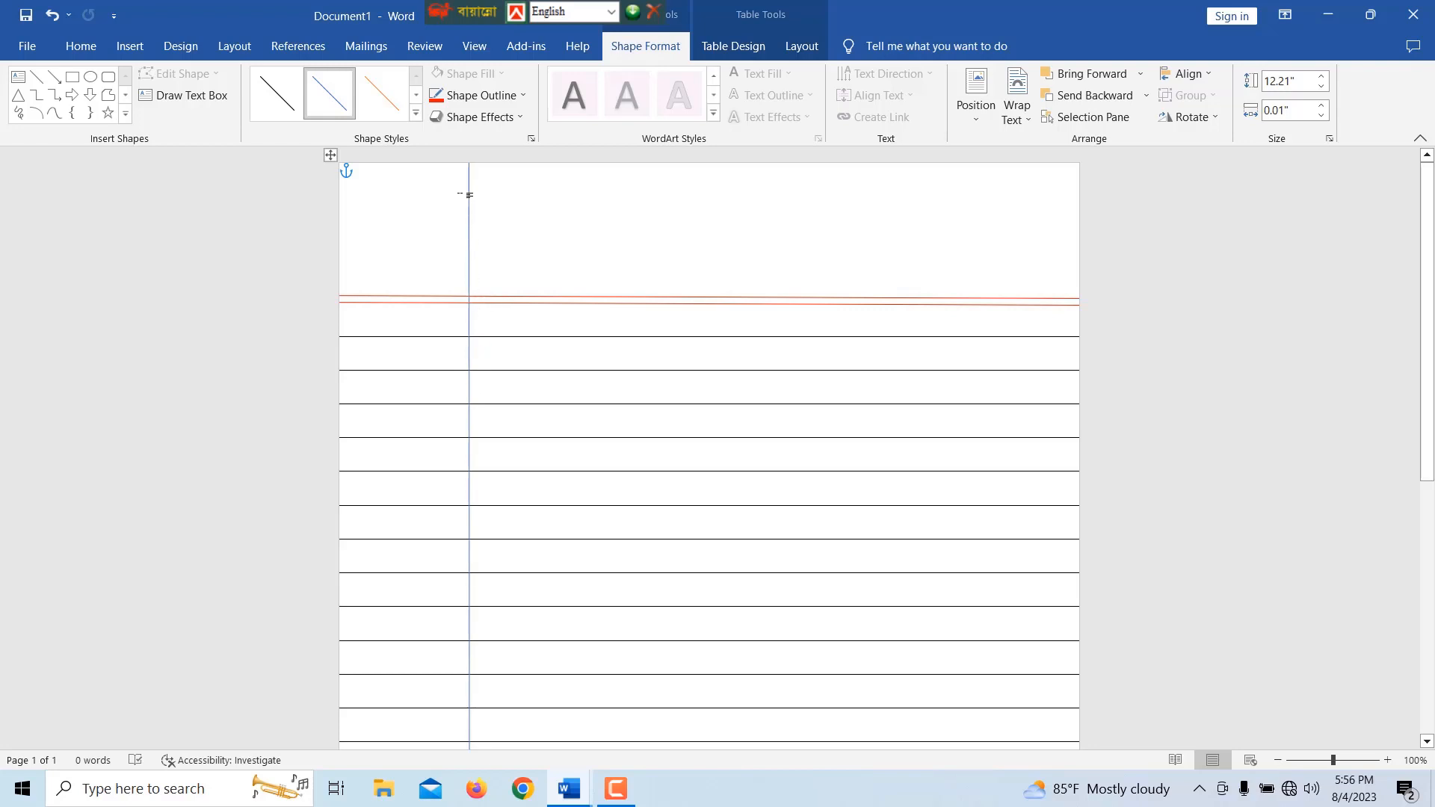
Color the vertical margin line standard red and place a copy of it just to its right.
click(482, 97)
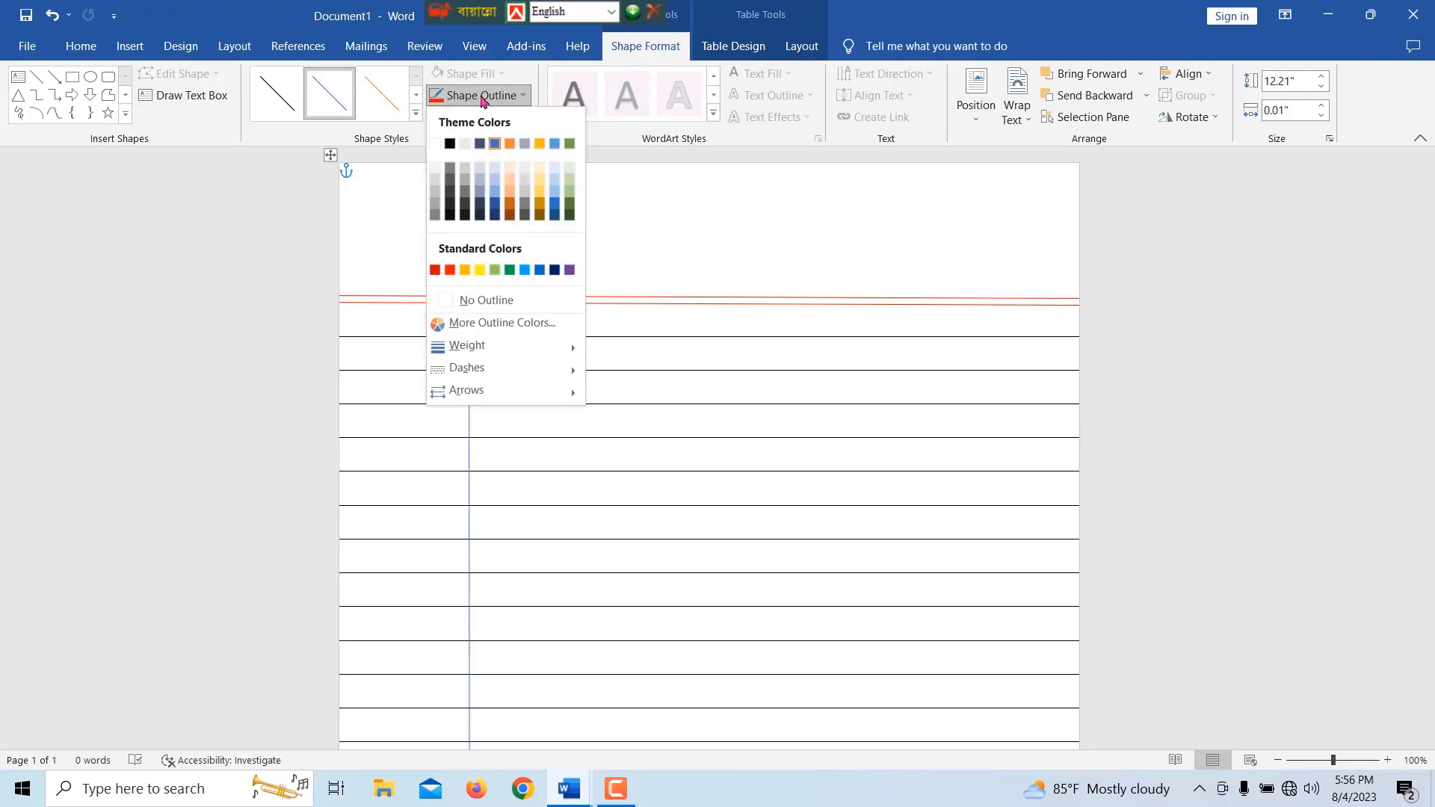
click(450, 270)
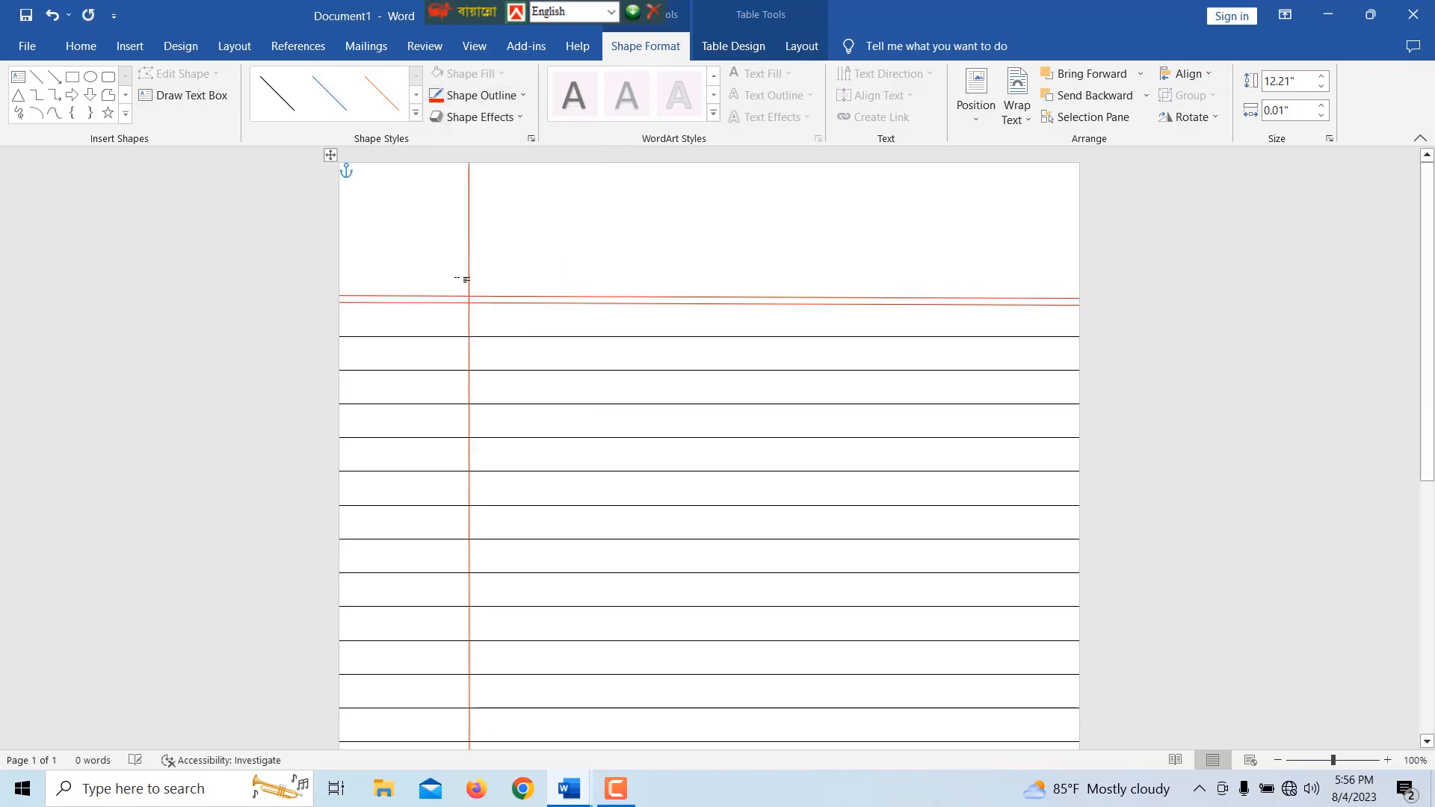
scroll(520, 378, down, 5)
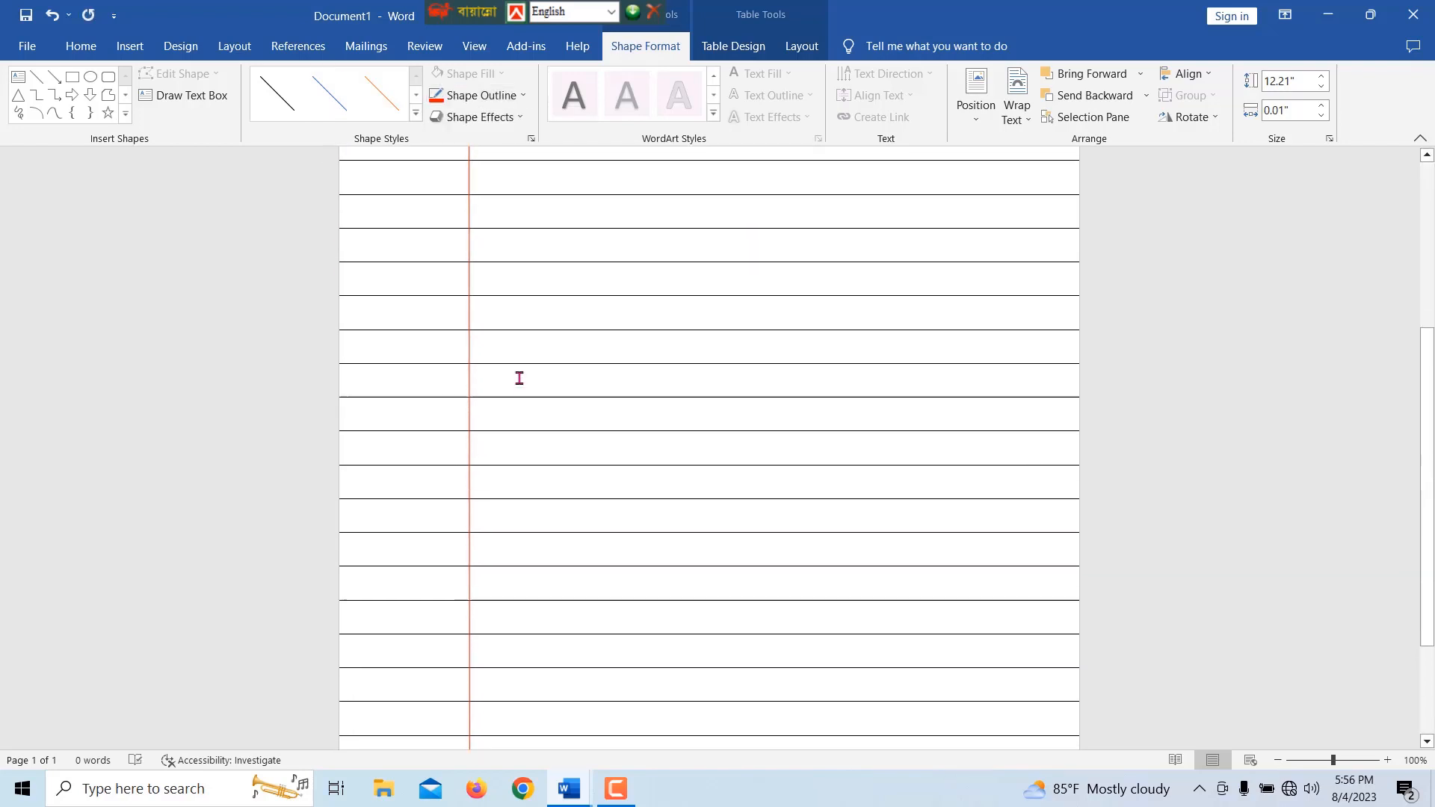
scroll(520, 378, up, 6)
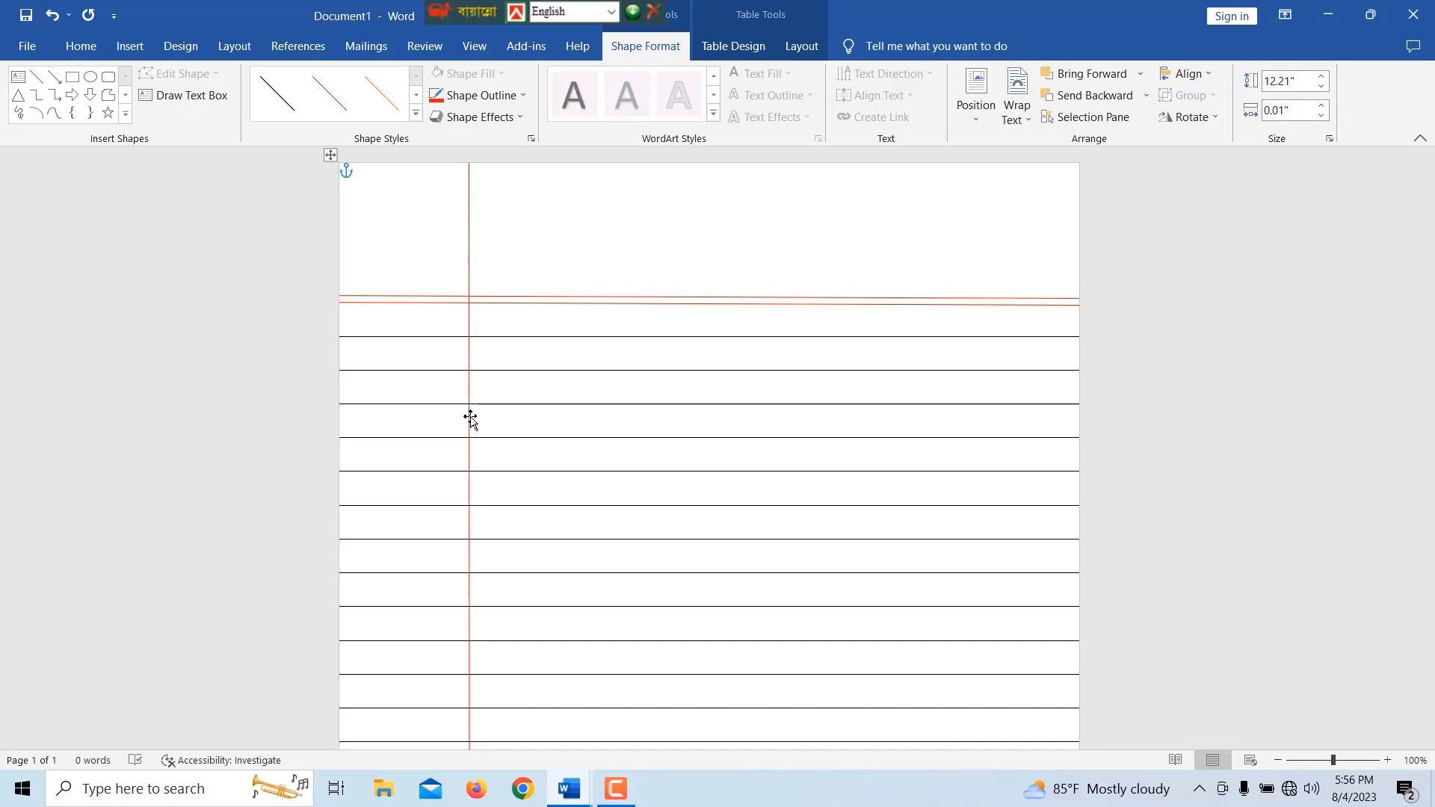
key(ctrl)
drag(470, 417, 475, 417)
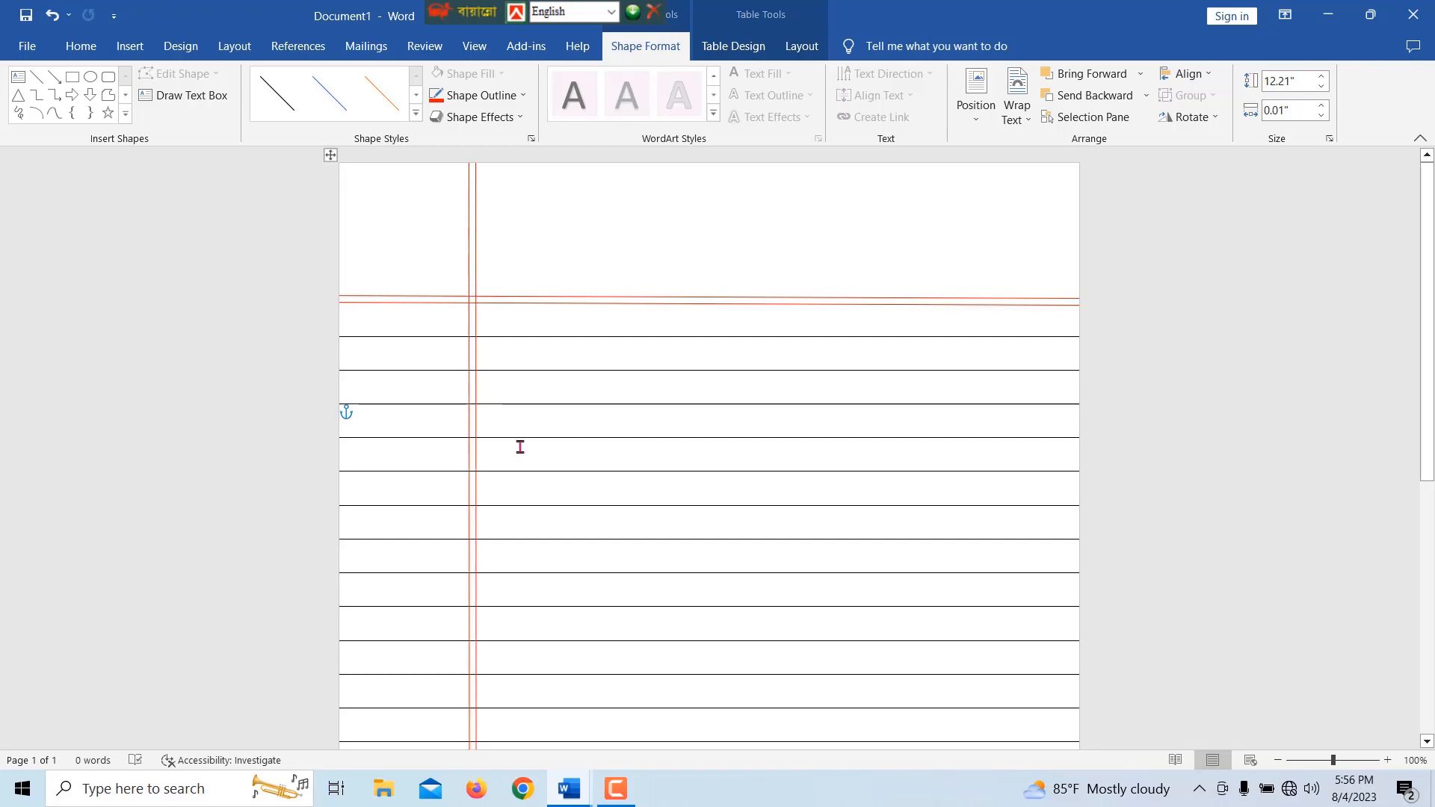
Draw a rounded rectangle about 0.87" high and 2.38" wide near the right end of the blank header area.
scroll(527, 427, down, 5)
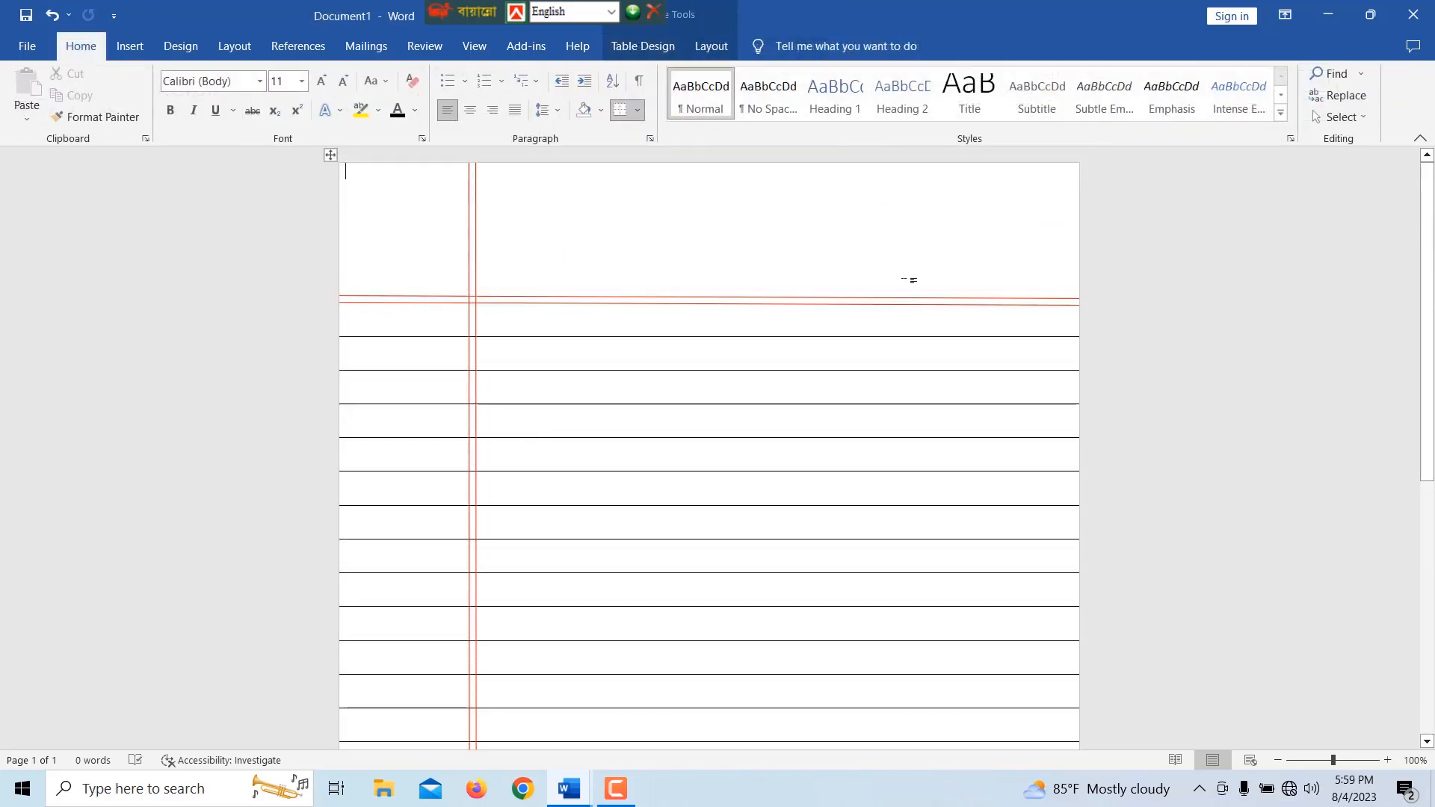
click(908, 255)
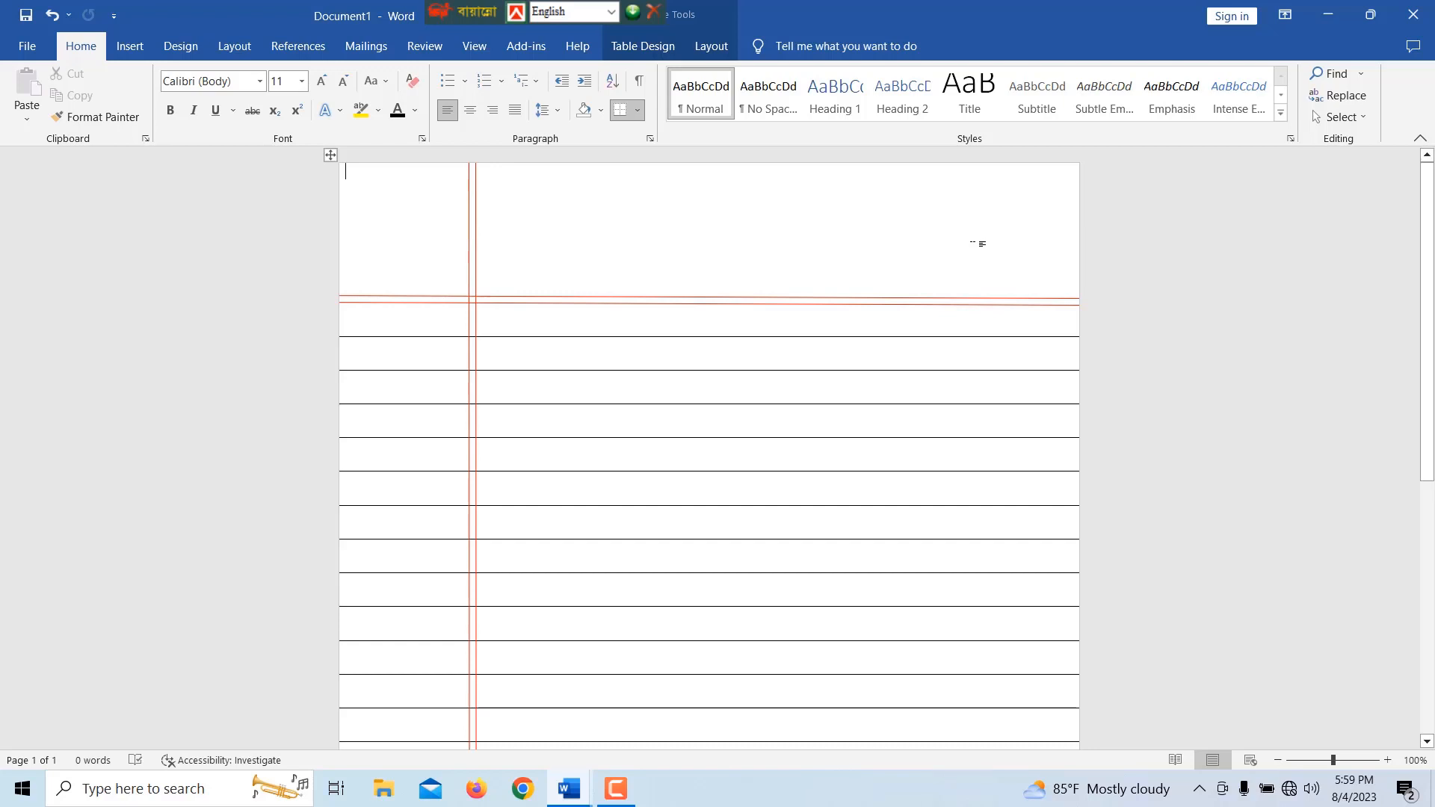
click(131, 46)
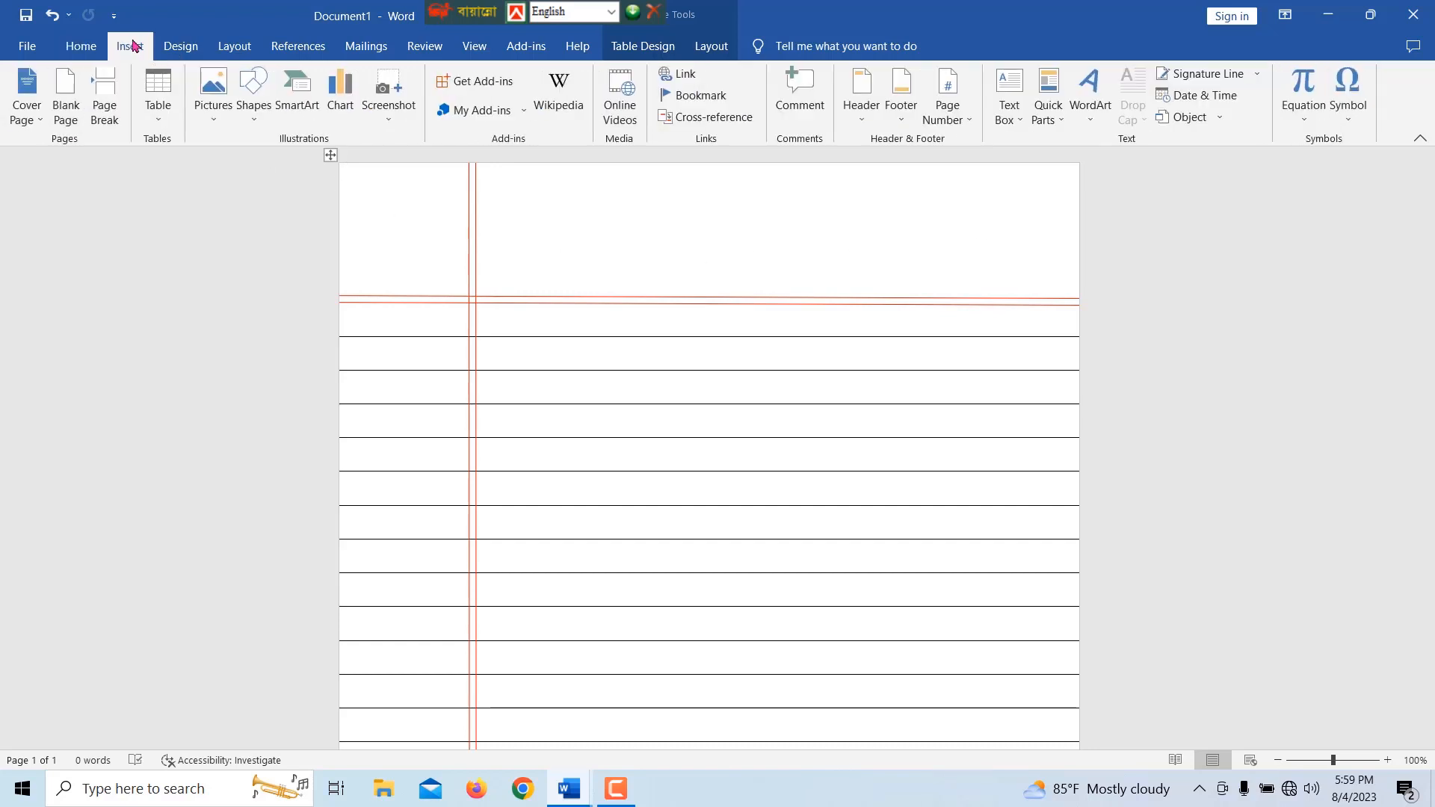
click(244, 123)
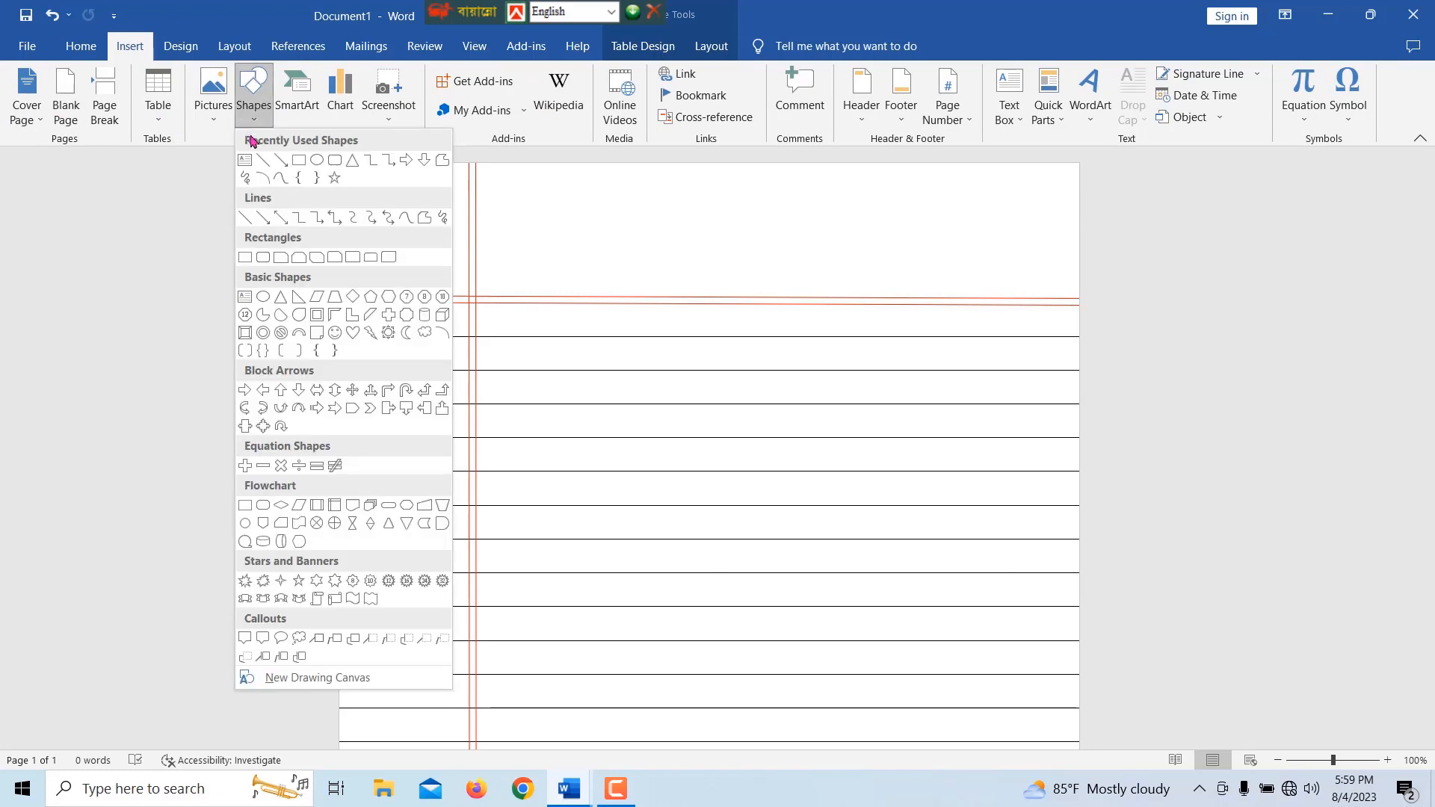
click(334, 161)
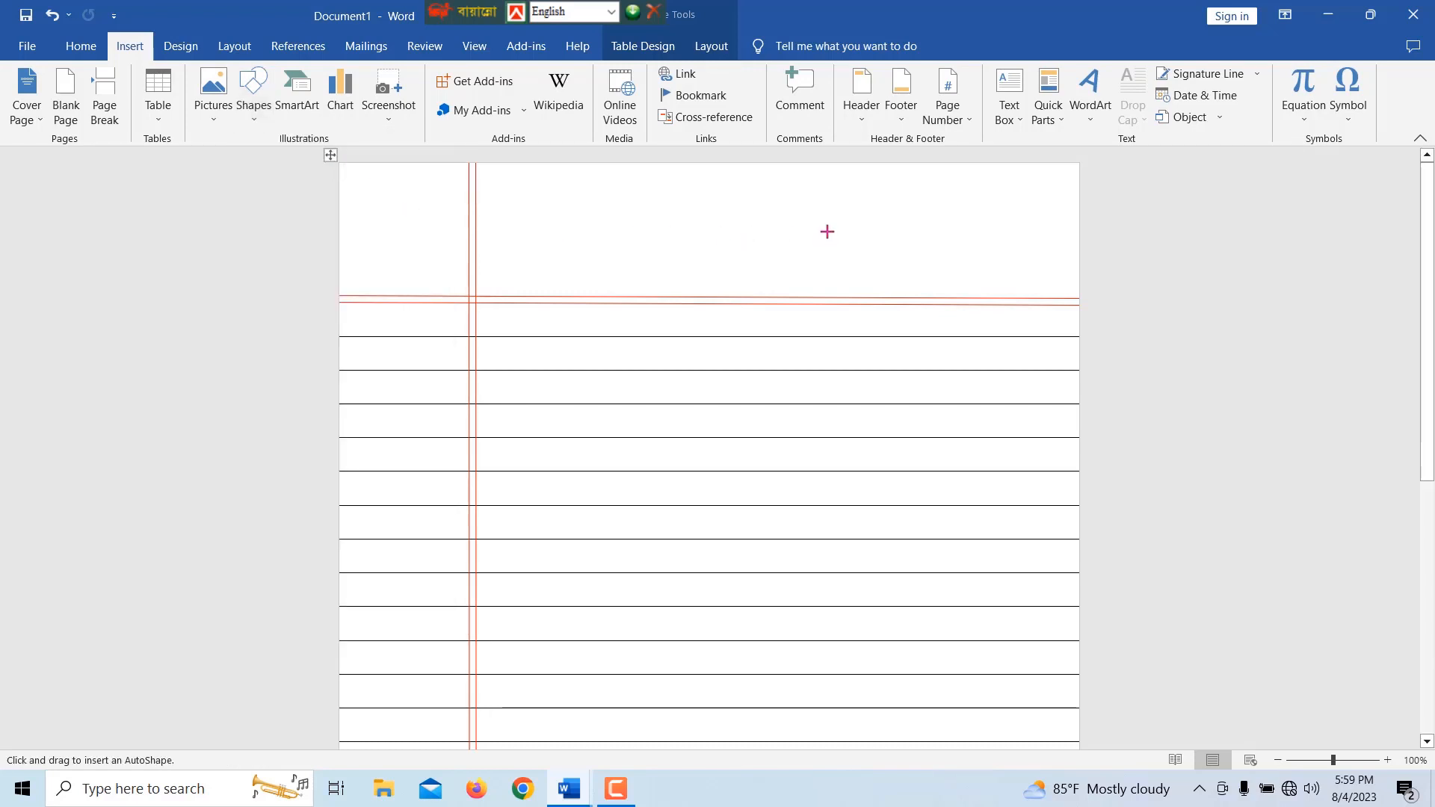
drag(806, 187, 1020, 264)
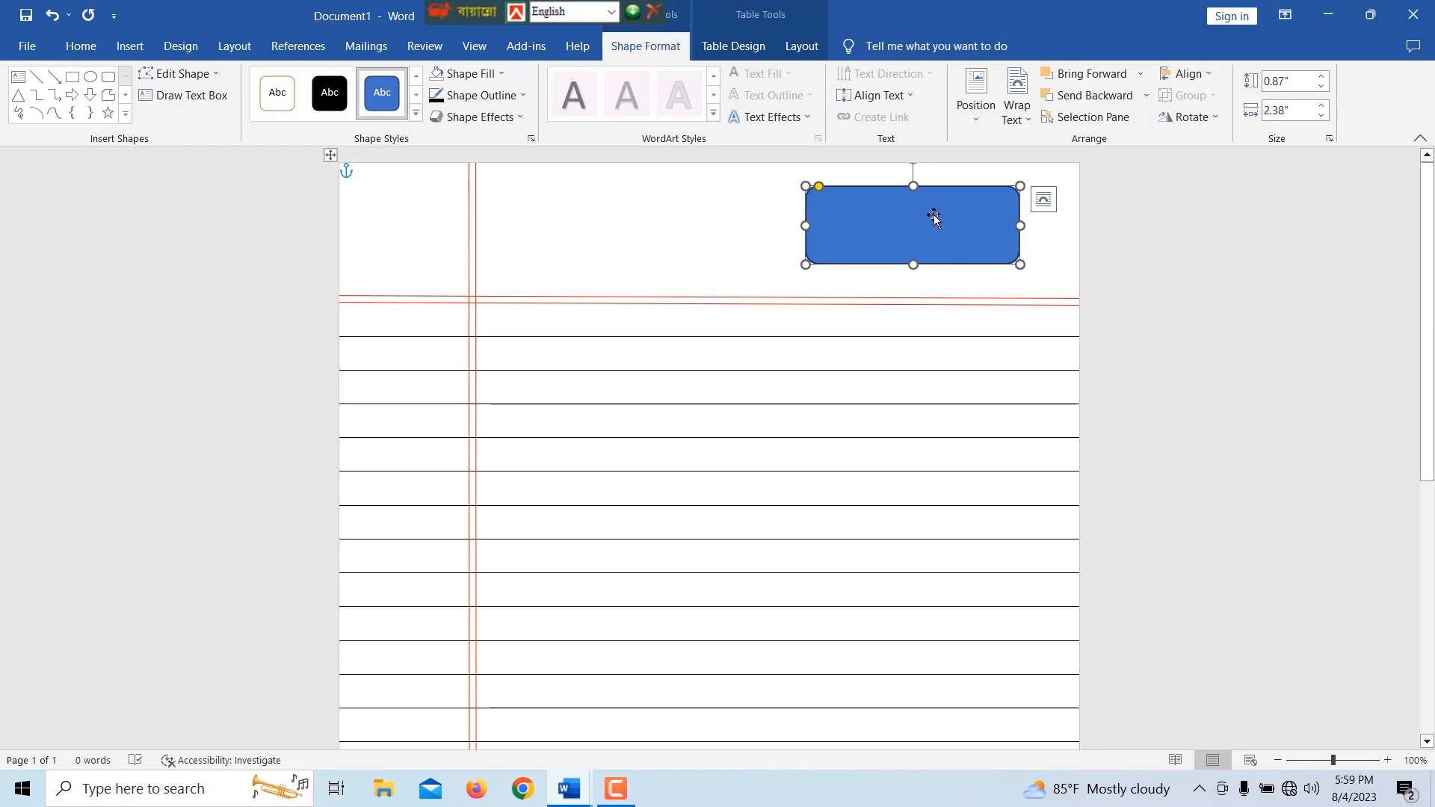
Remove the fill from the rounded rectangle in the header area, leaving only its outline.
click(472, 75)
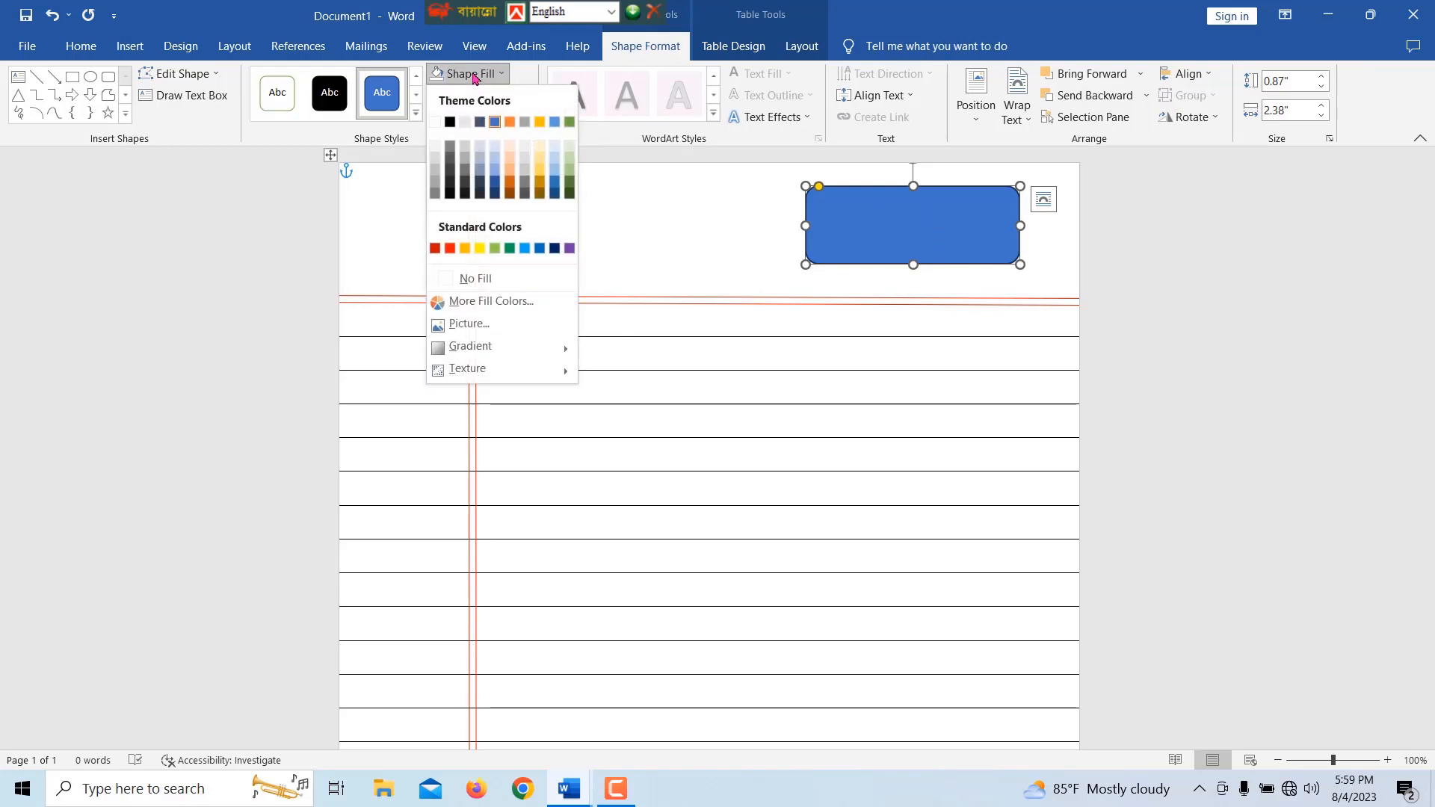
click(473, 284)
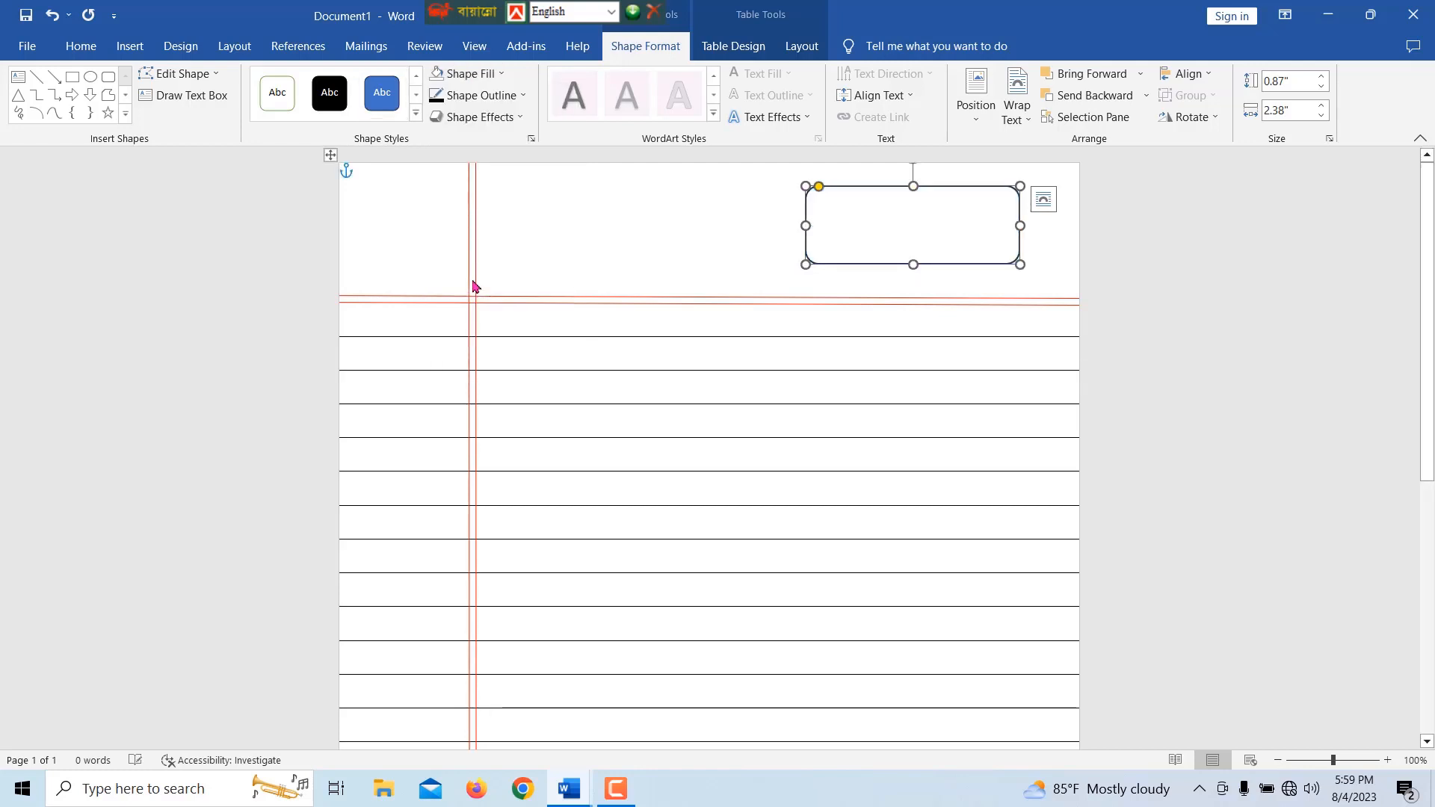
click(856, 212)
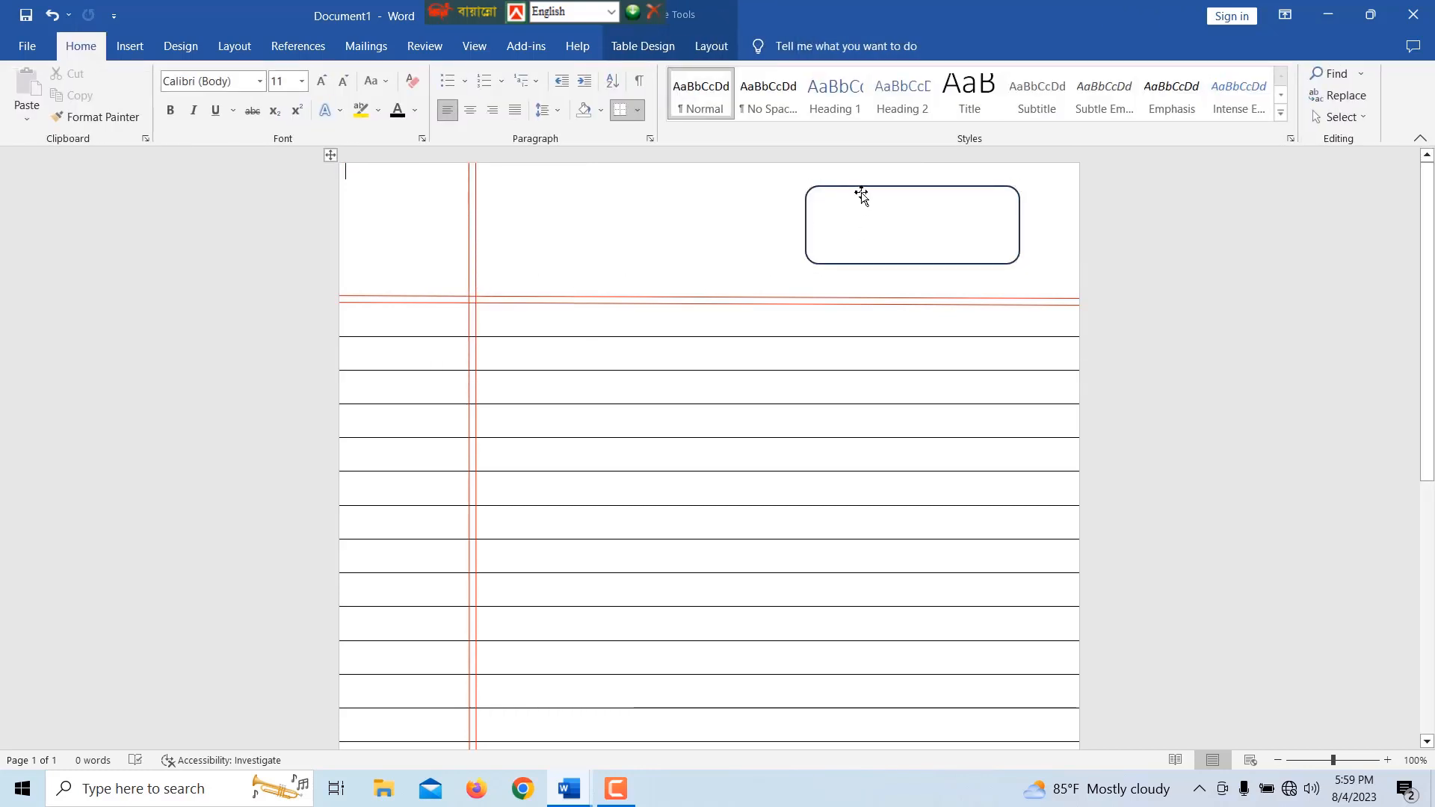
click(861, 194)
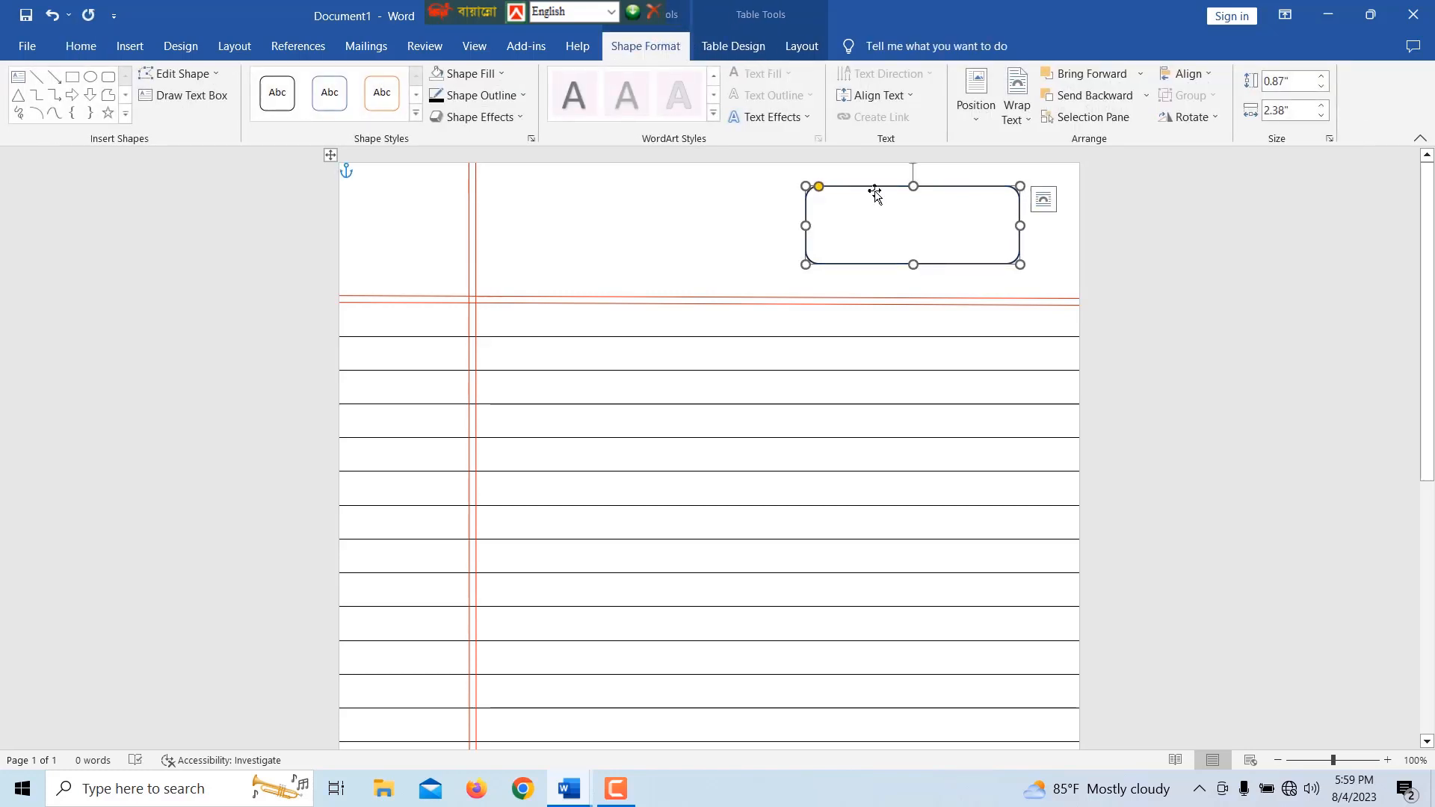
key(Escape)
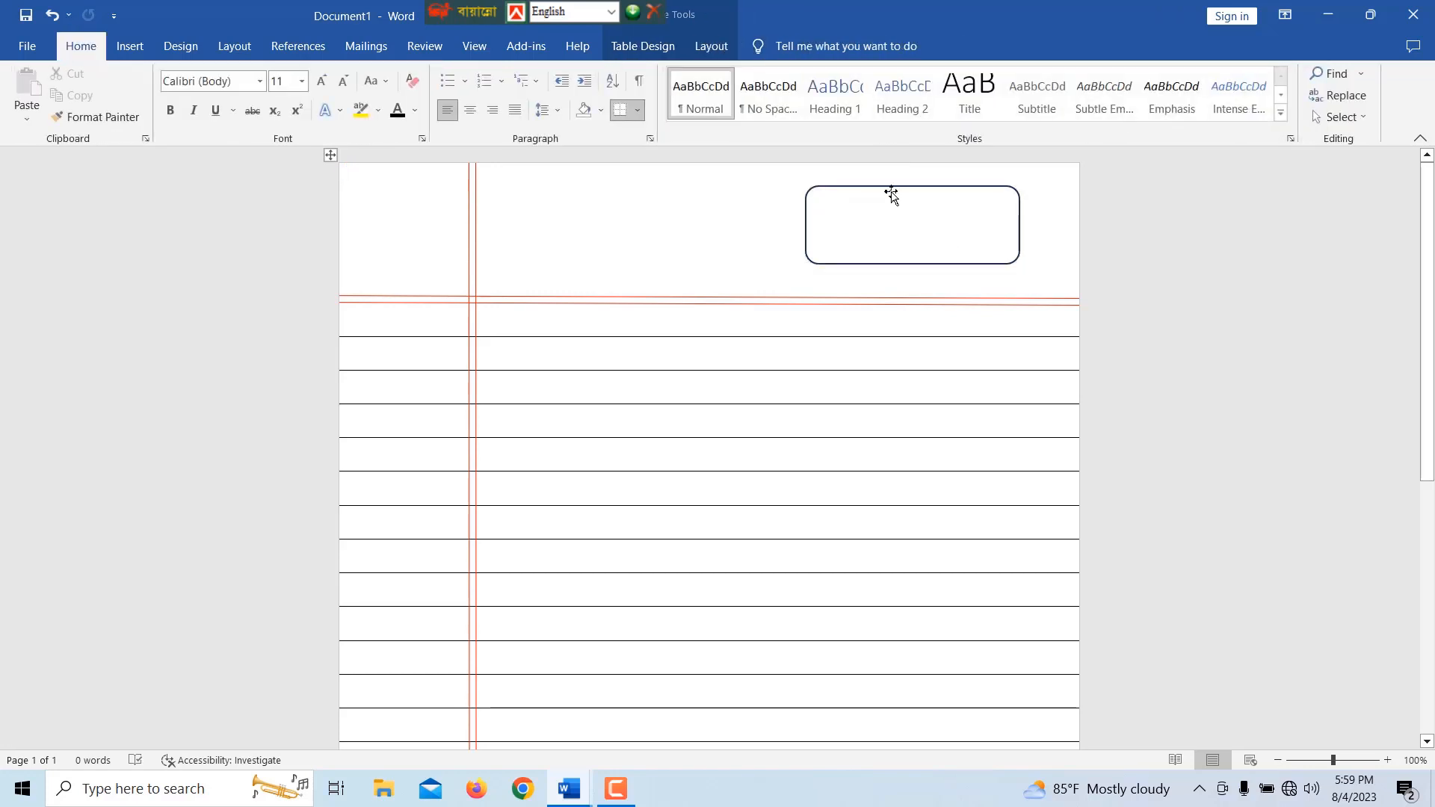
Make the rounded rectangle accept text and left-align its paragraph.
click(891, 194)
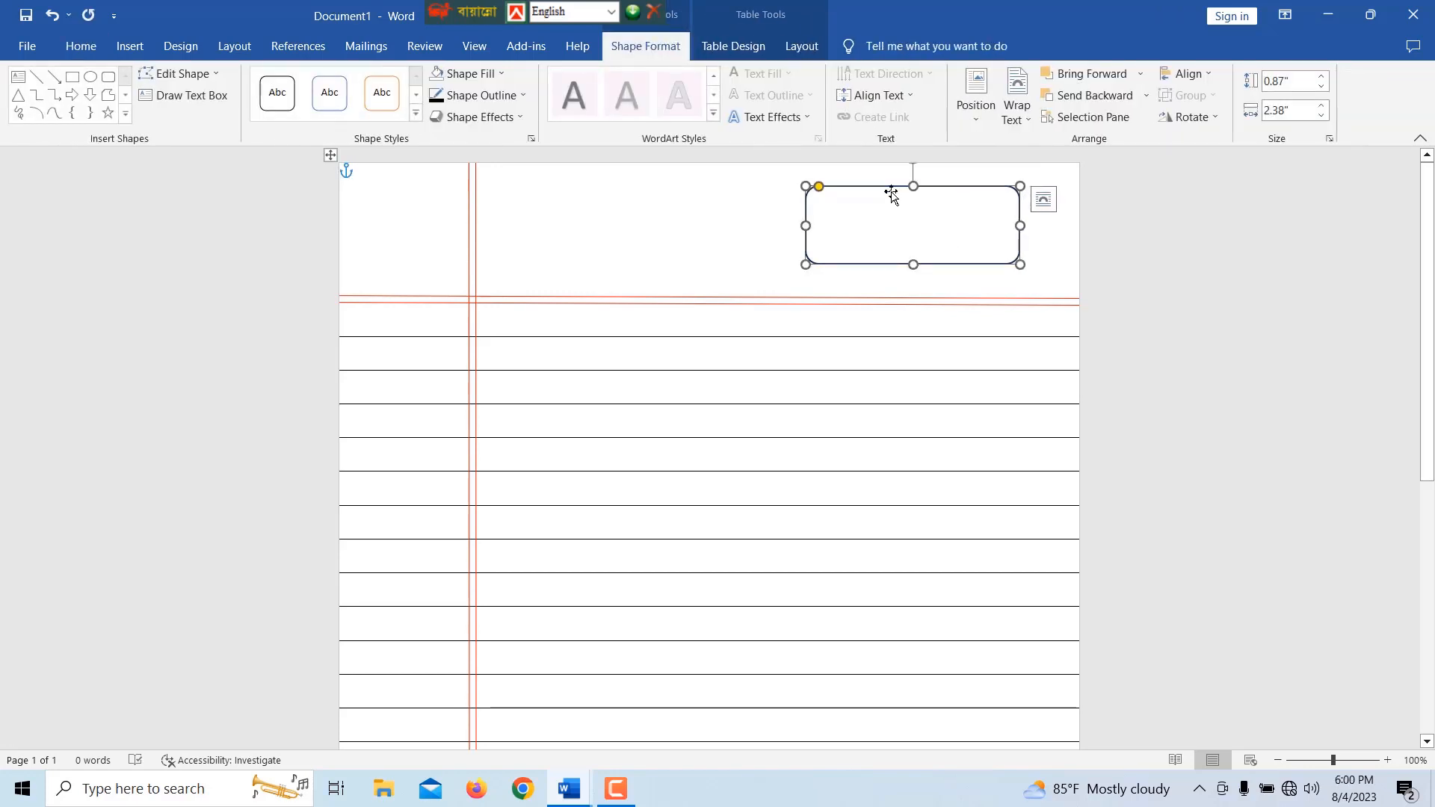
right_click(891, 193)
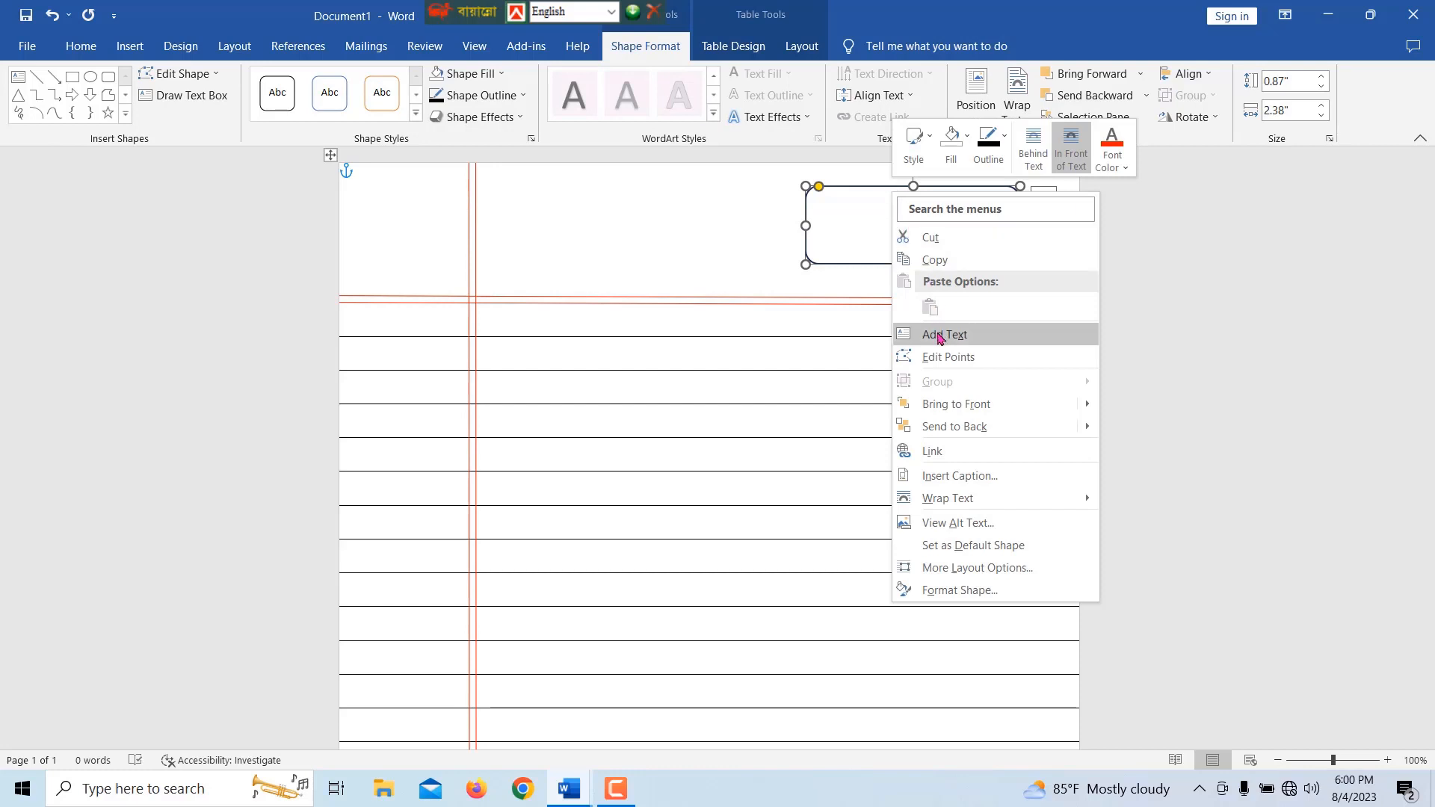
click(940, 336)
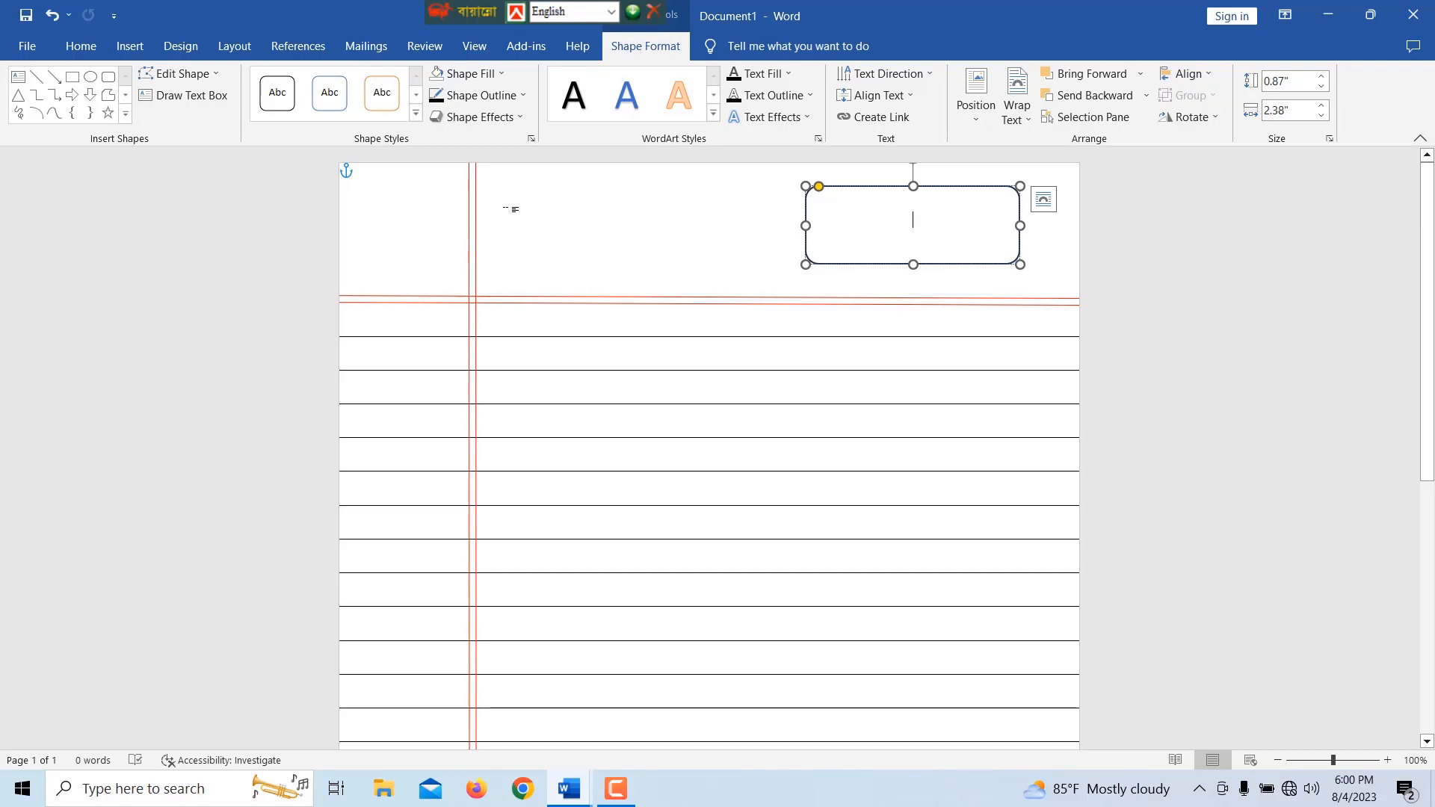
click(81, 51)
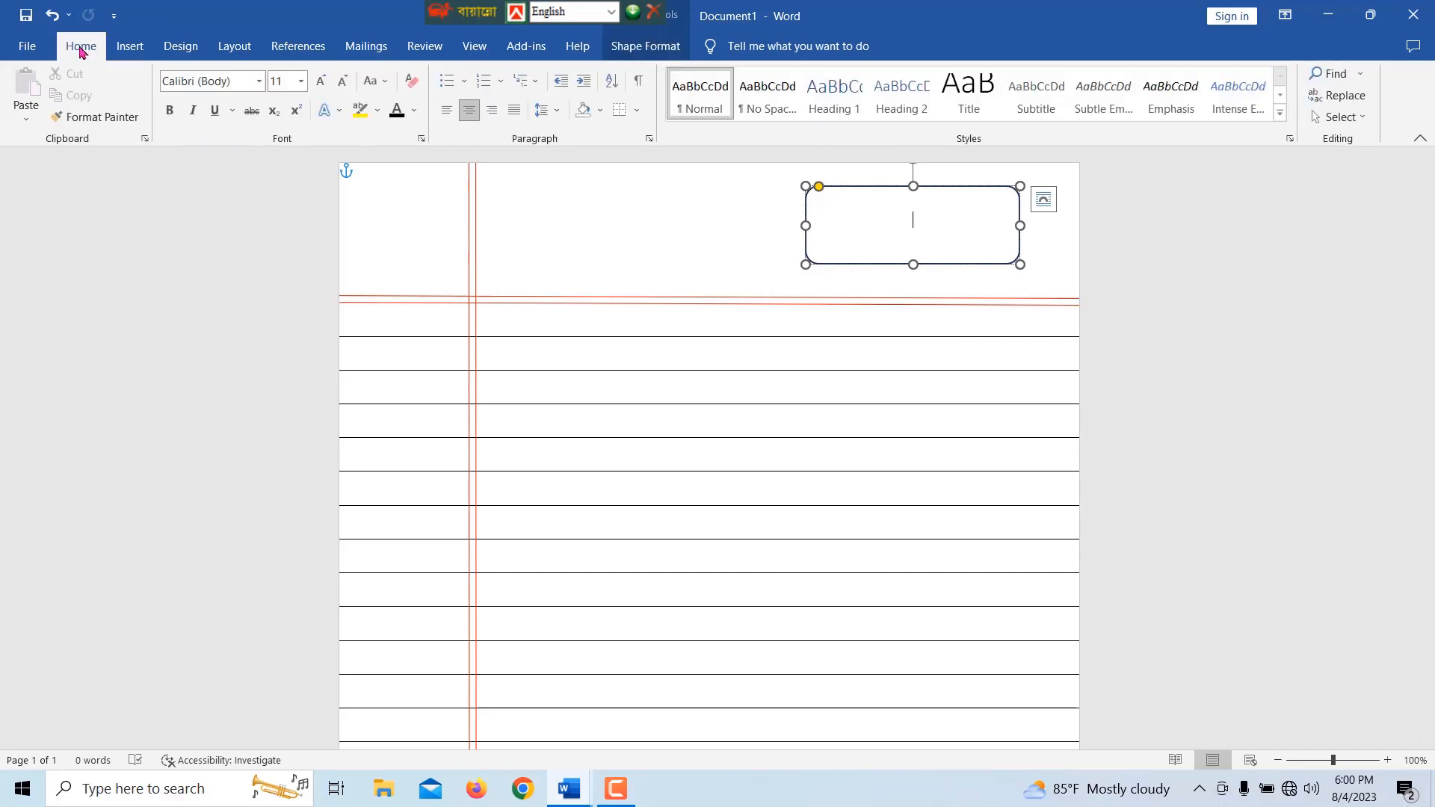
click(448, 114)
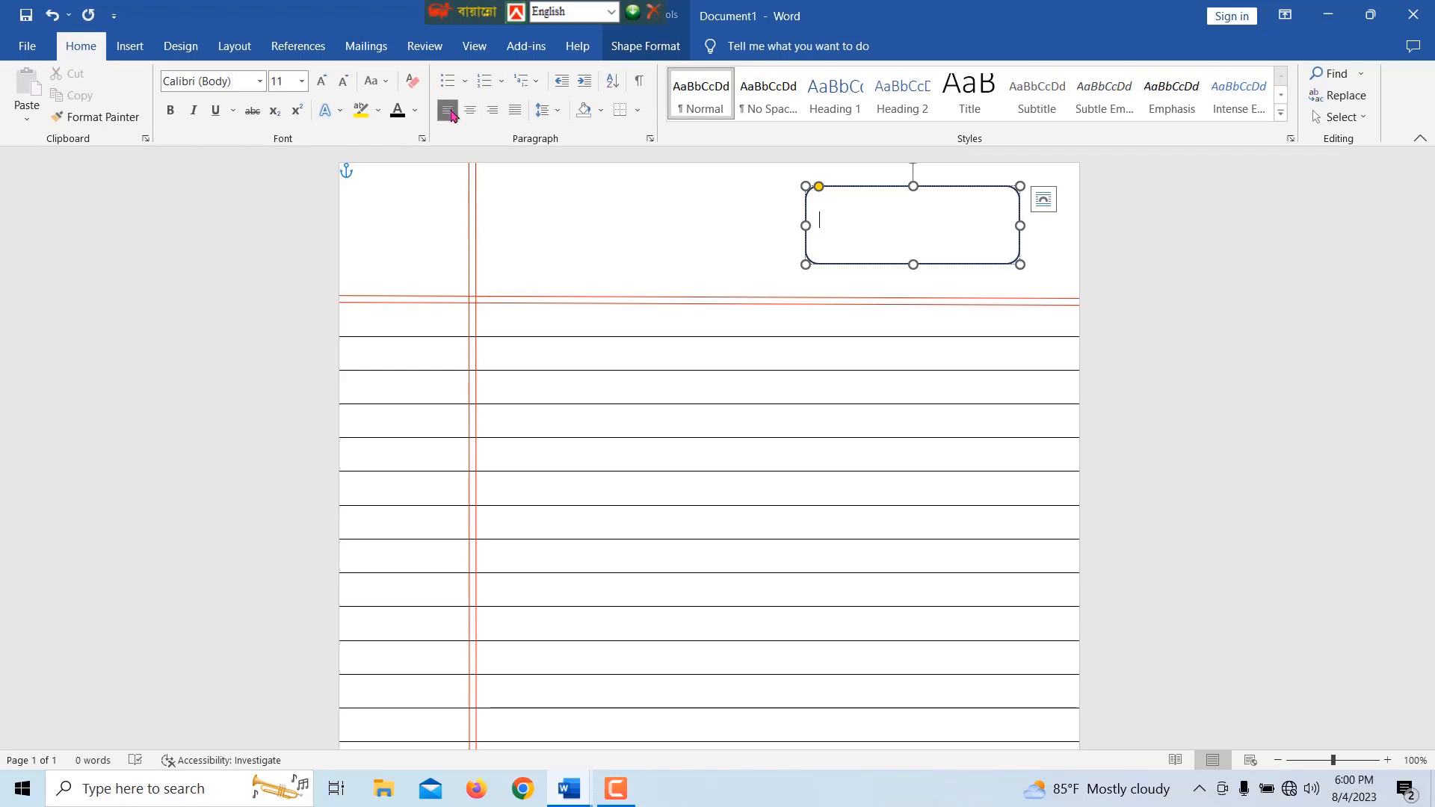
click(669, 255)
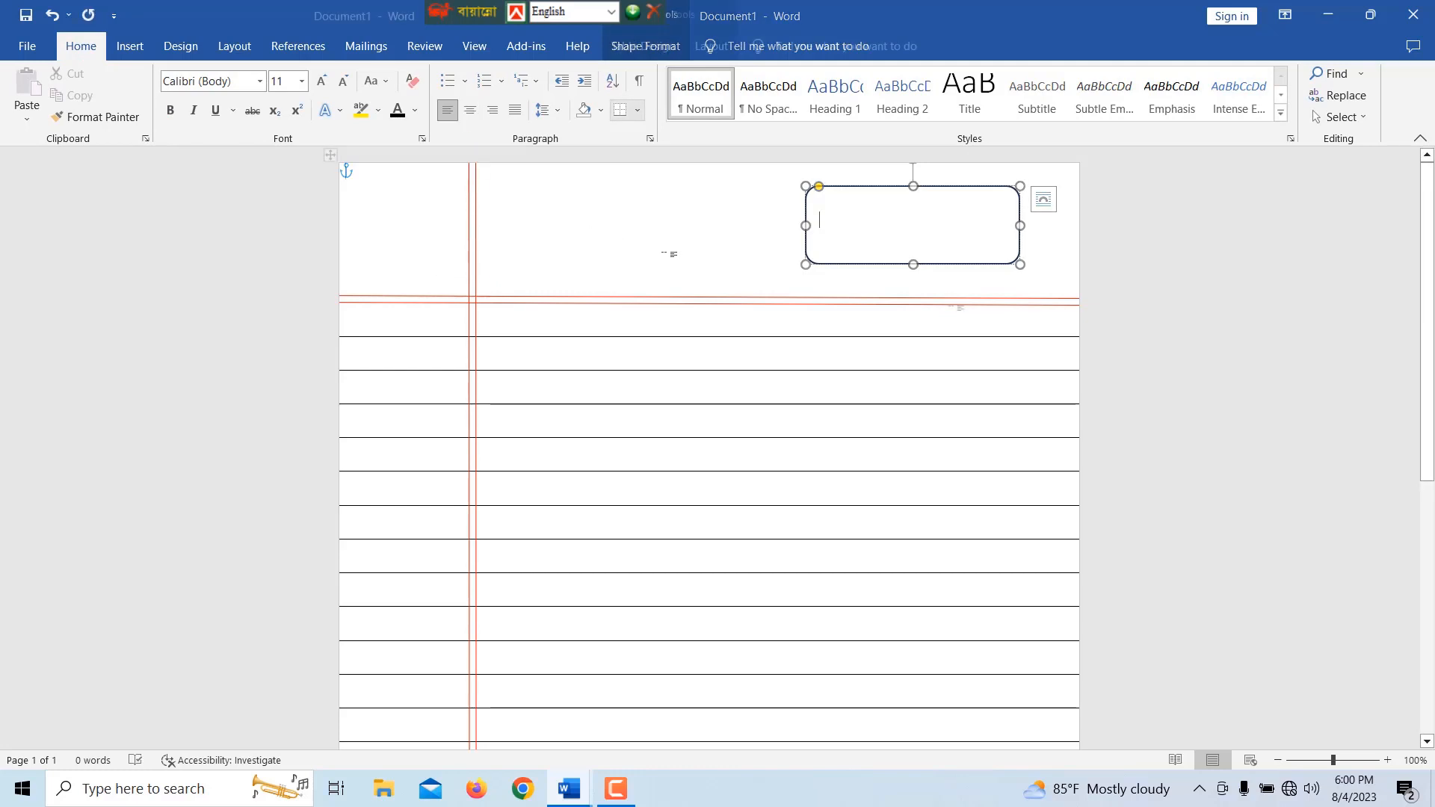
Enter two black text lines in the rounded box, "Date:" and "Page:", each followed by a row of hyphens.
click(894, 191)
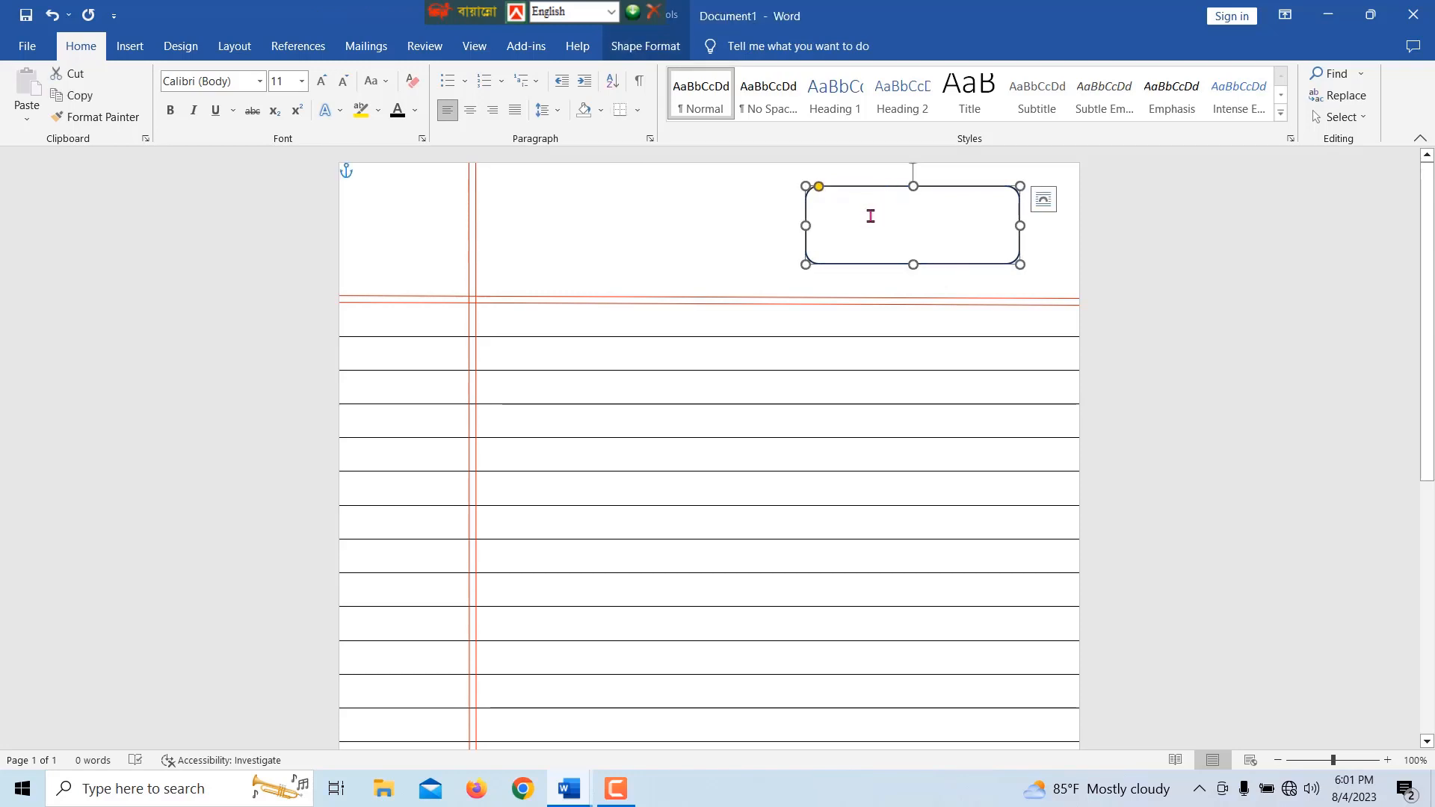
click(871, 216)
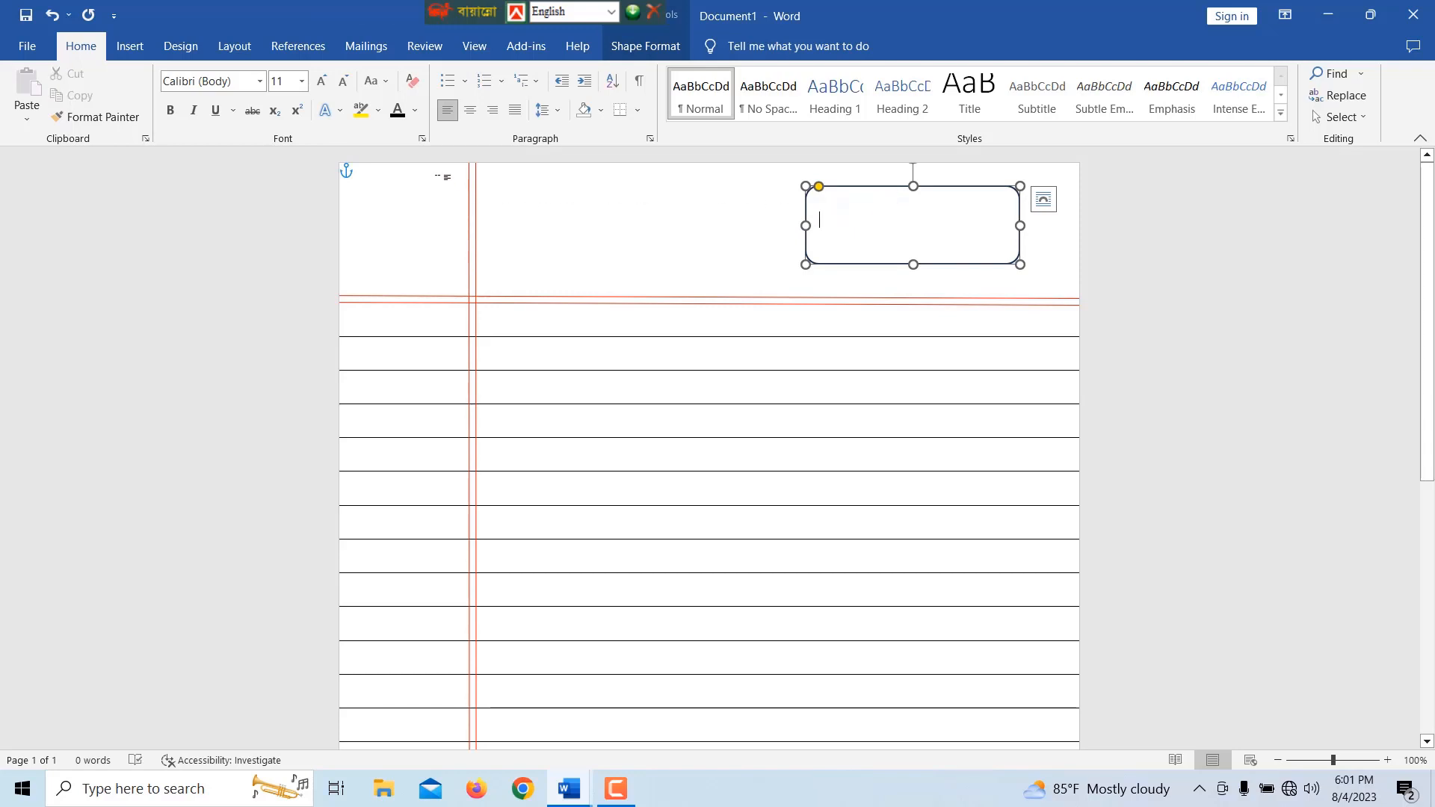
click(417, 111)
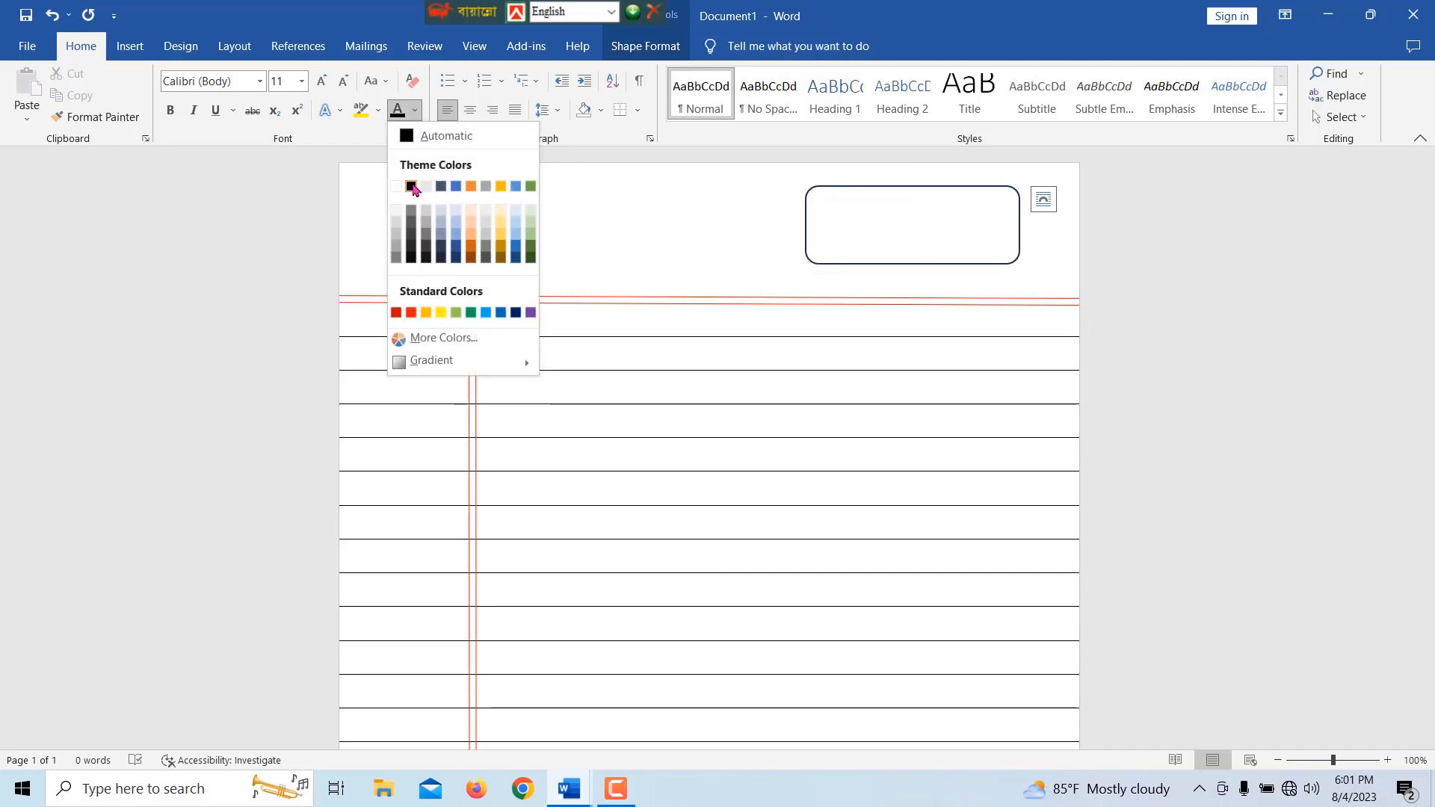
click(412, 186)
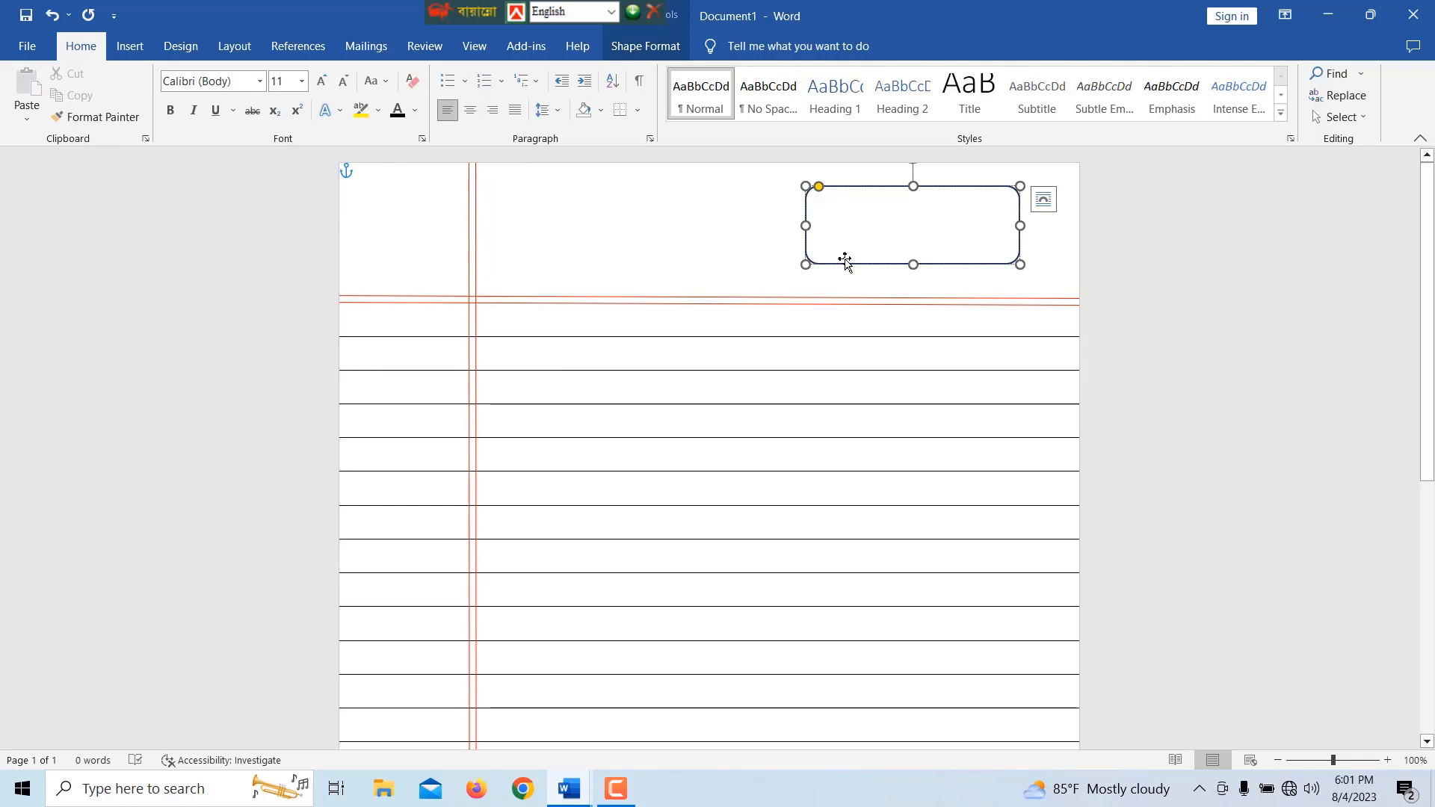
text(D)
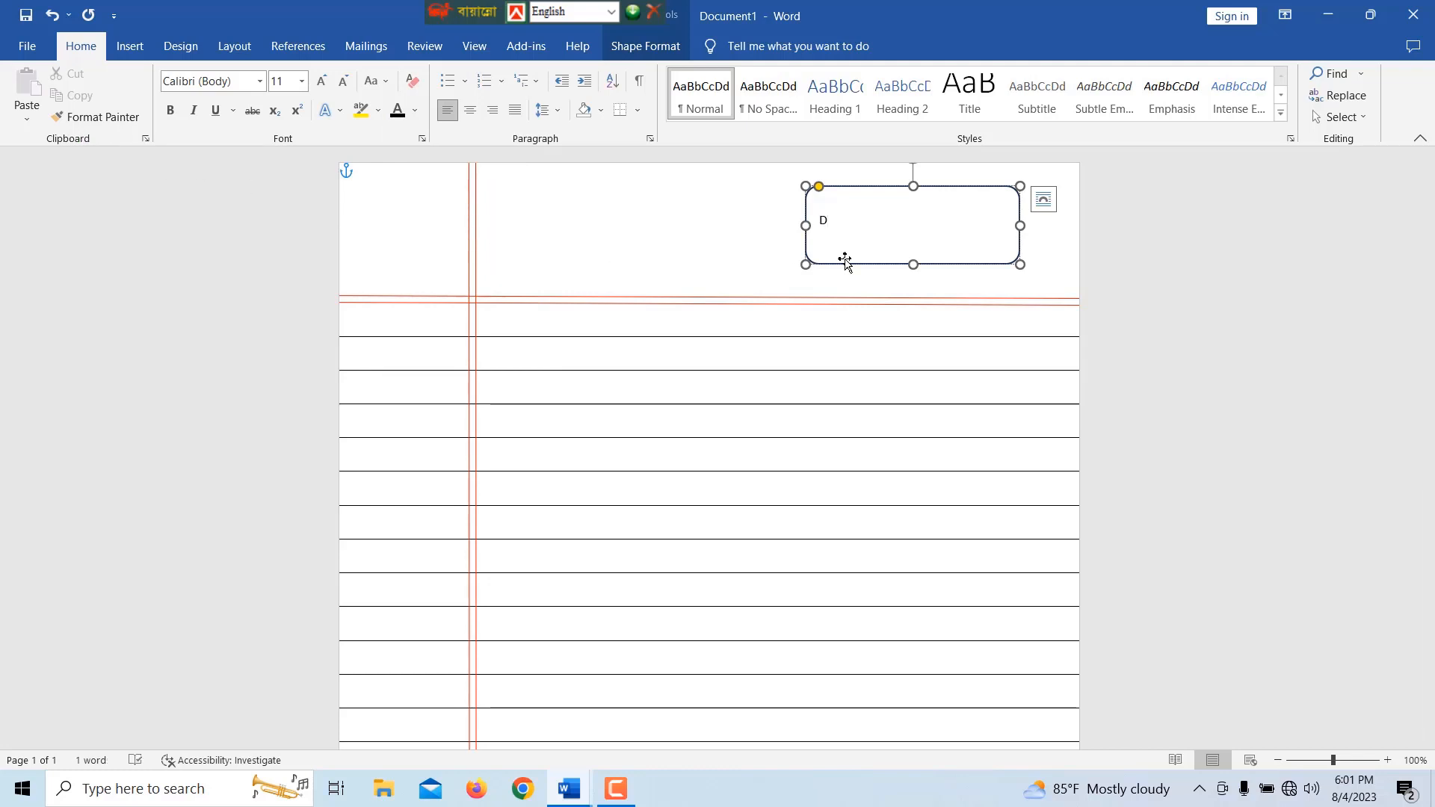
text(ate: -------------------------------)
key(Return)
text(Page: --------------------------------)
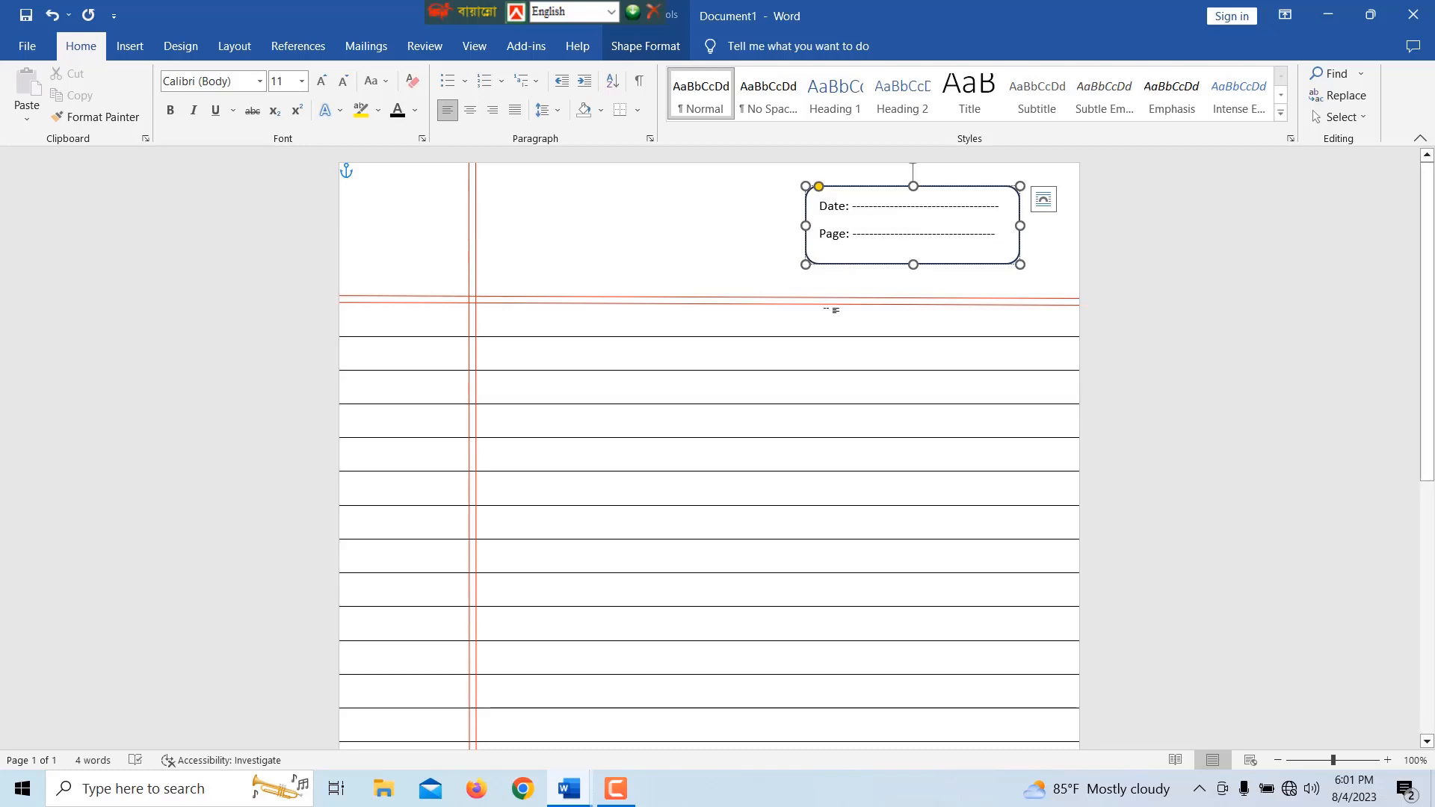
click(837, 310)
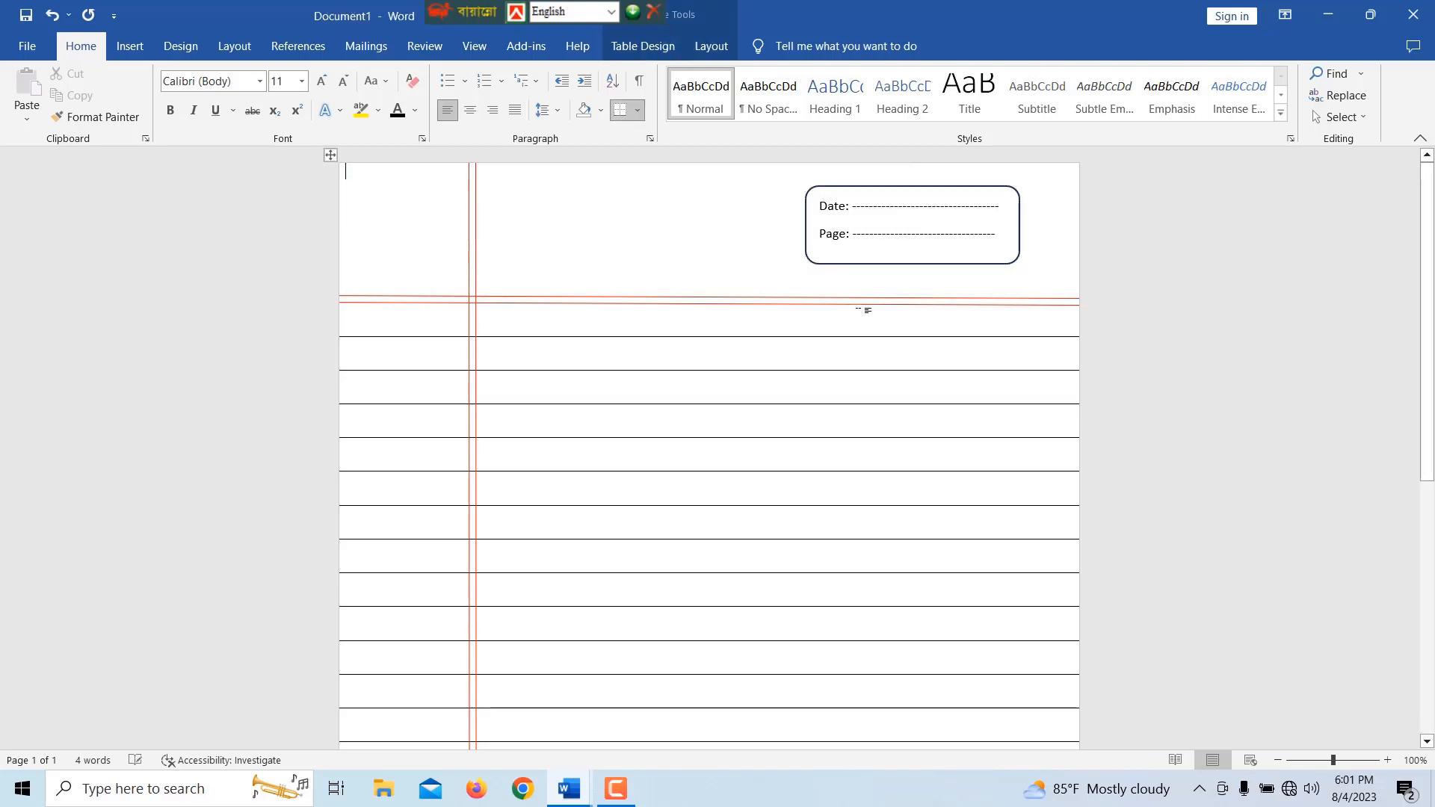
Color the outline of the Date/Page box standard red.
click(913, 187)
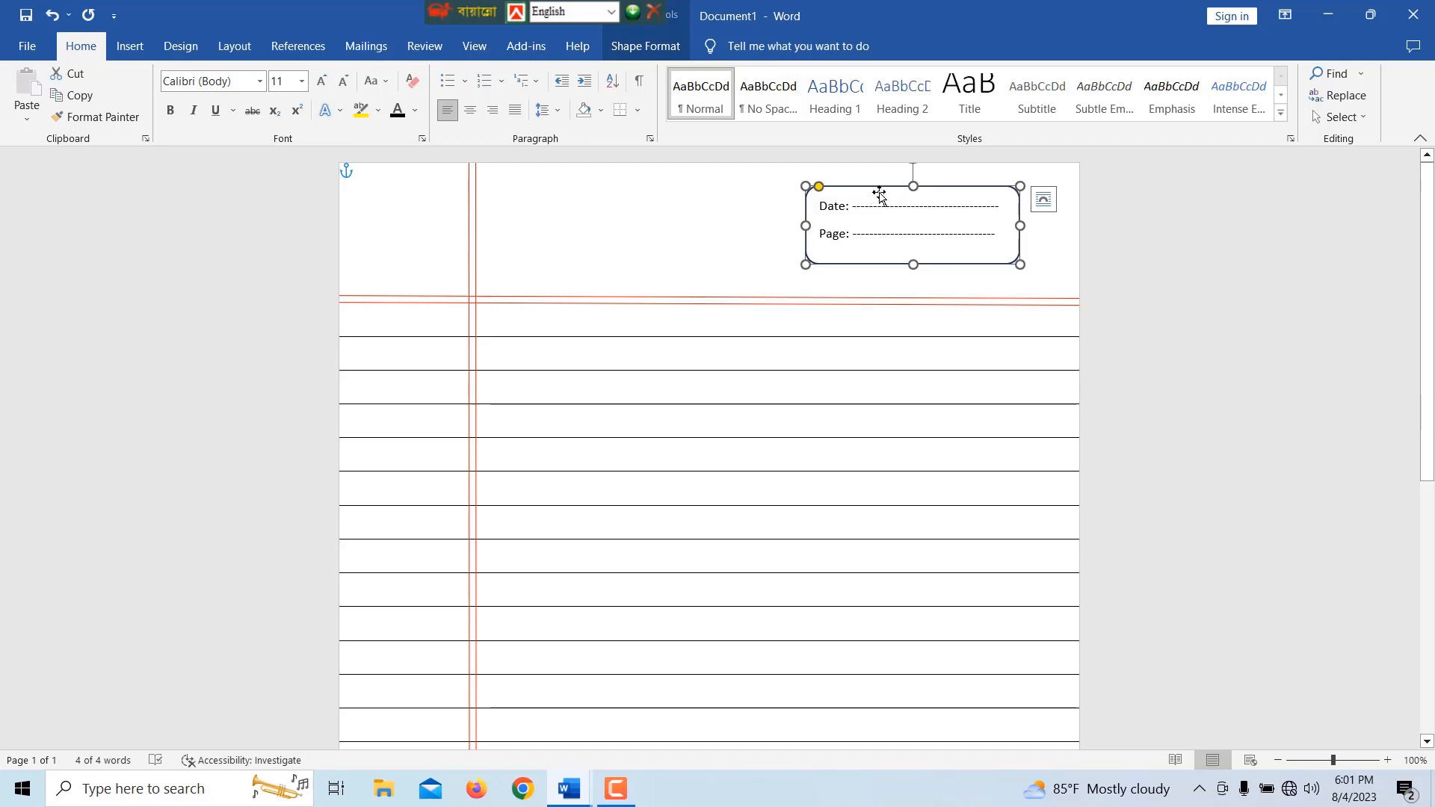
click(650, 47)
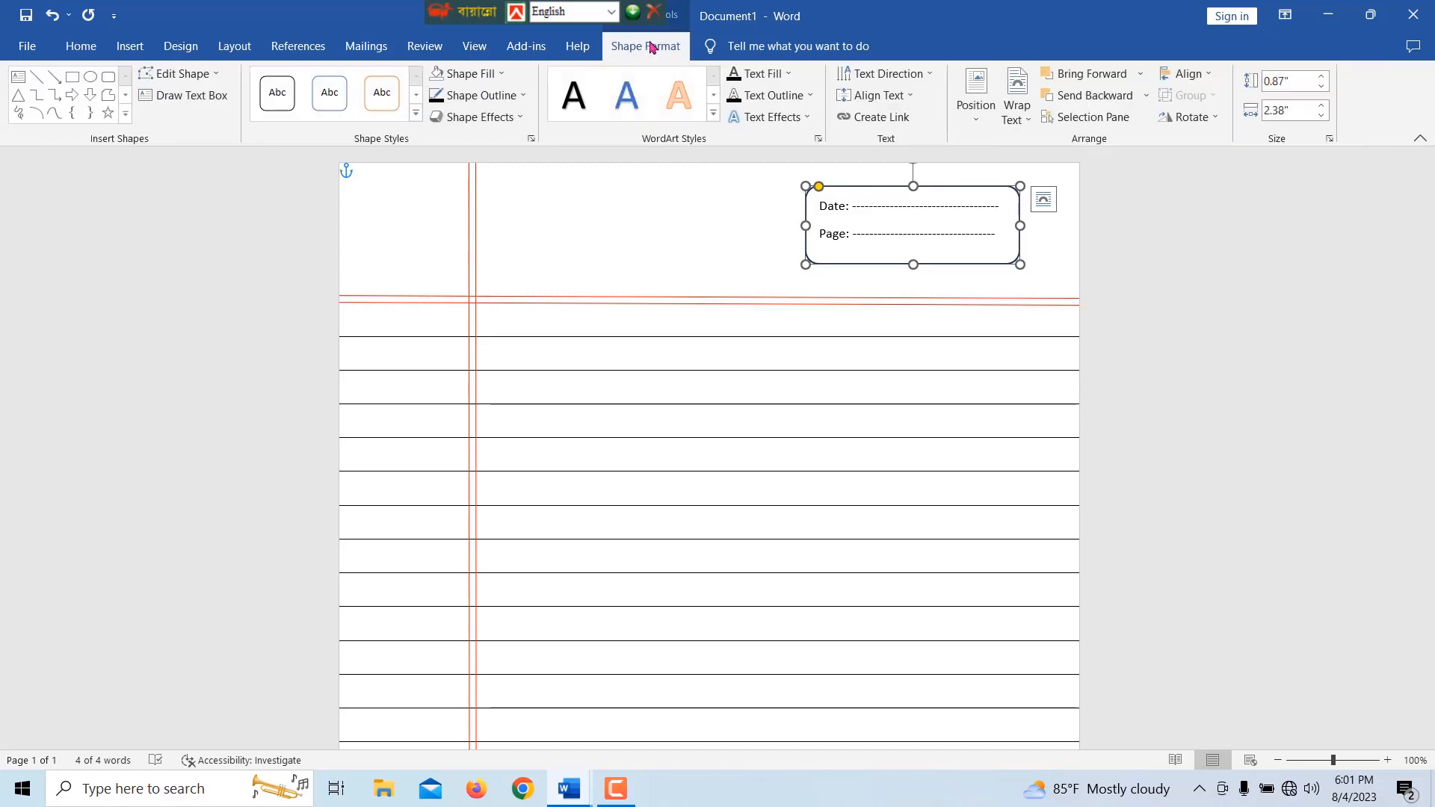
click(505, 97)
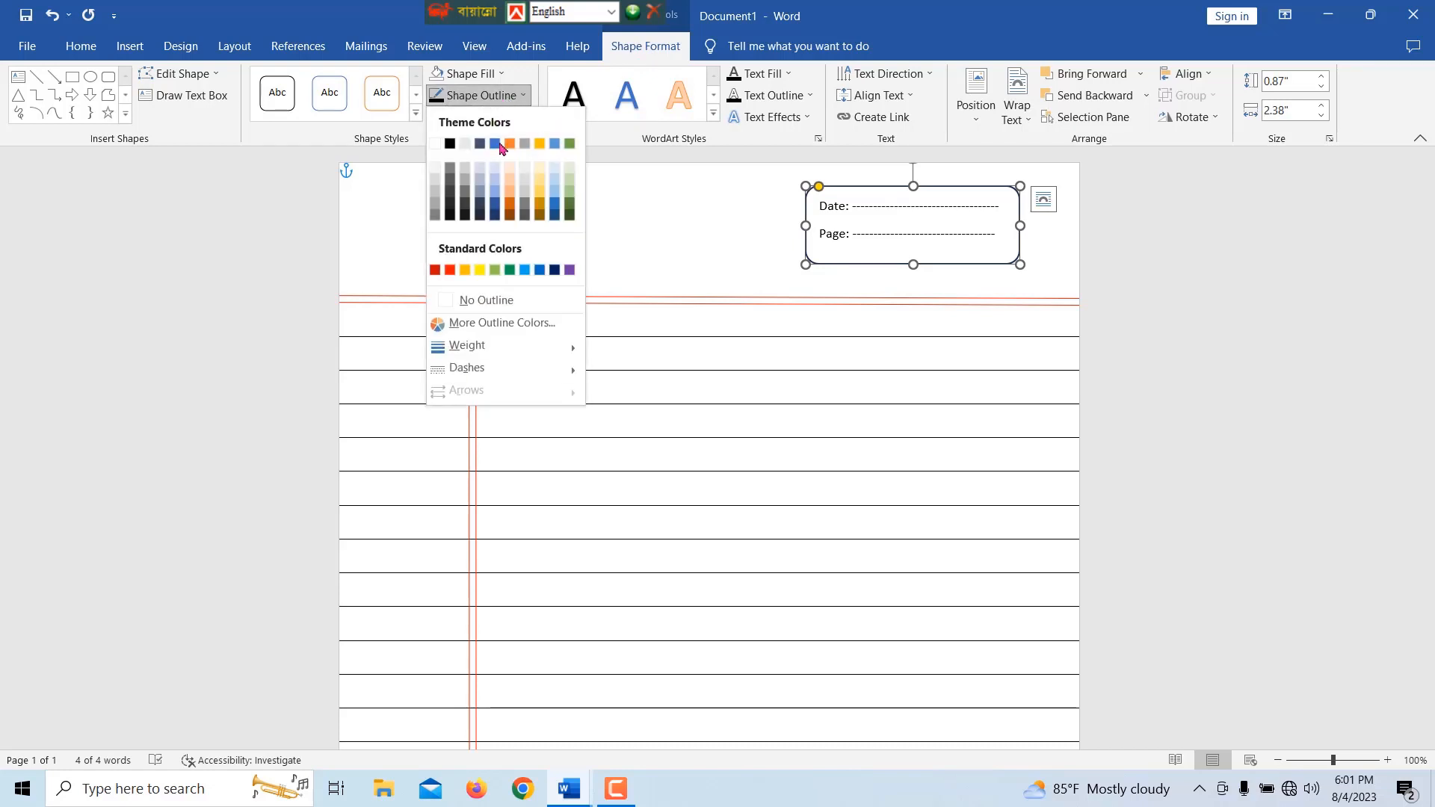
click(450, 269)
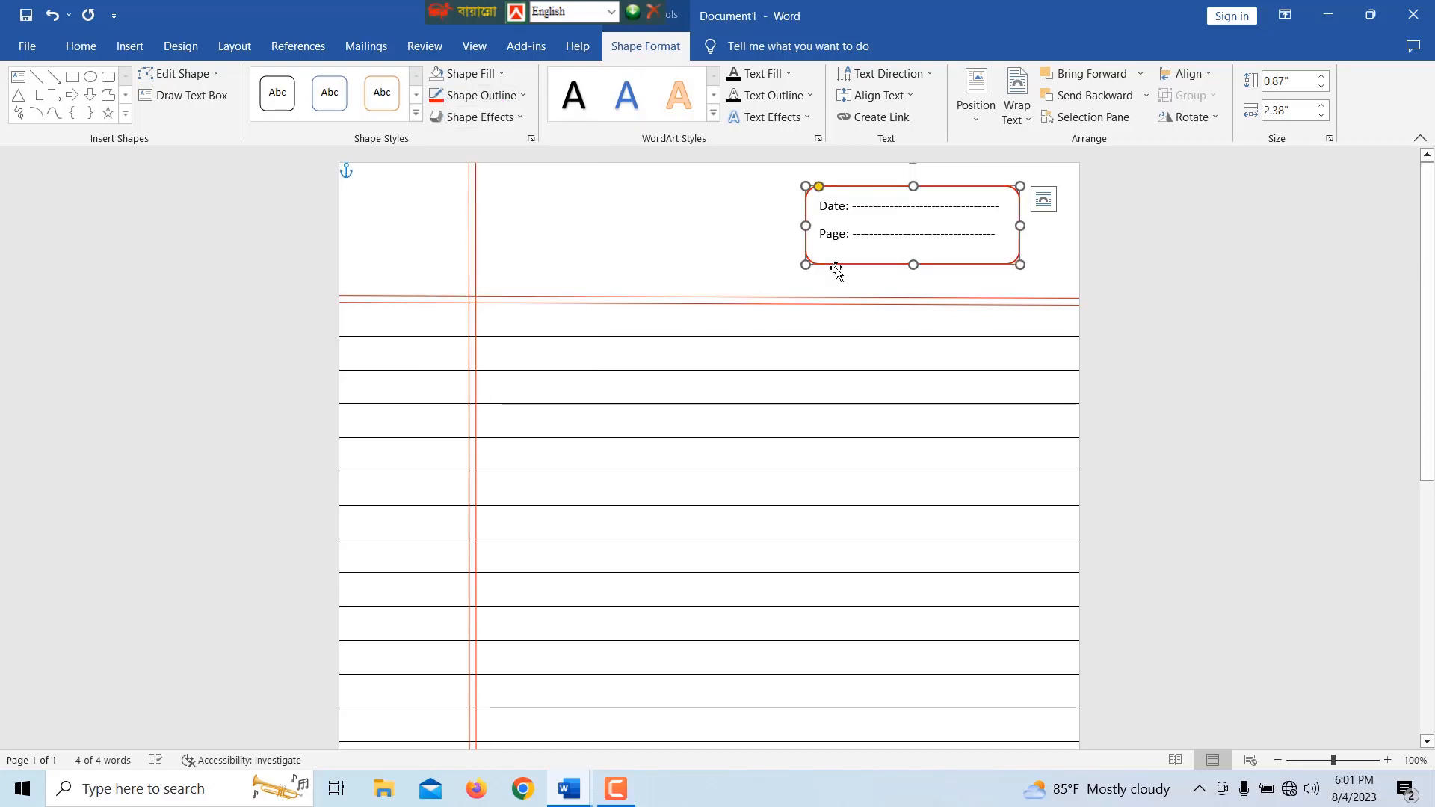
click(959, 352)
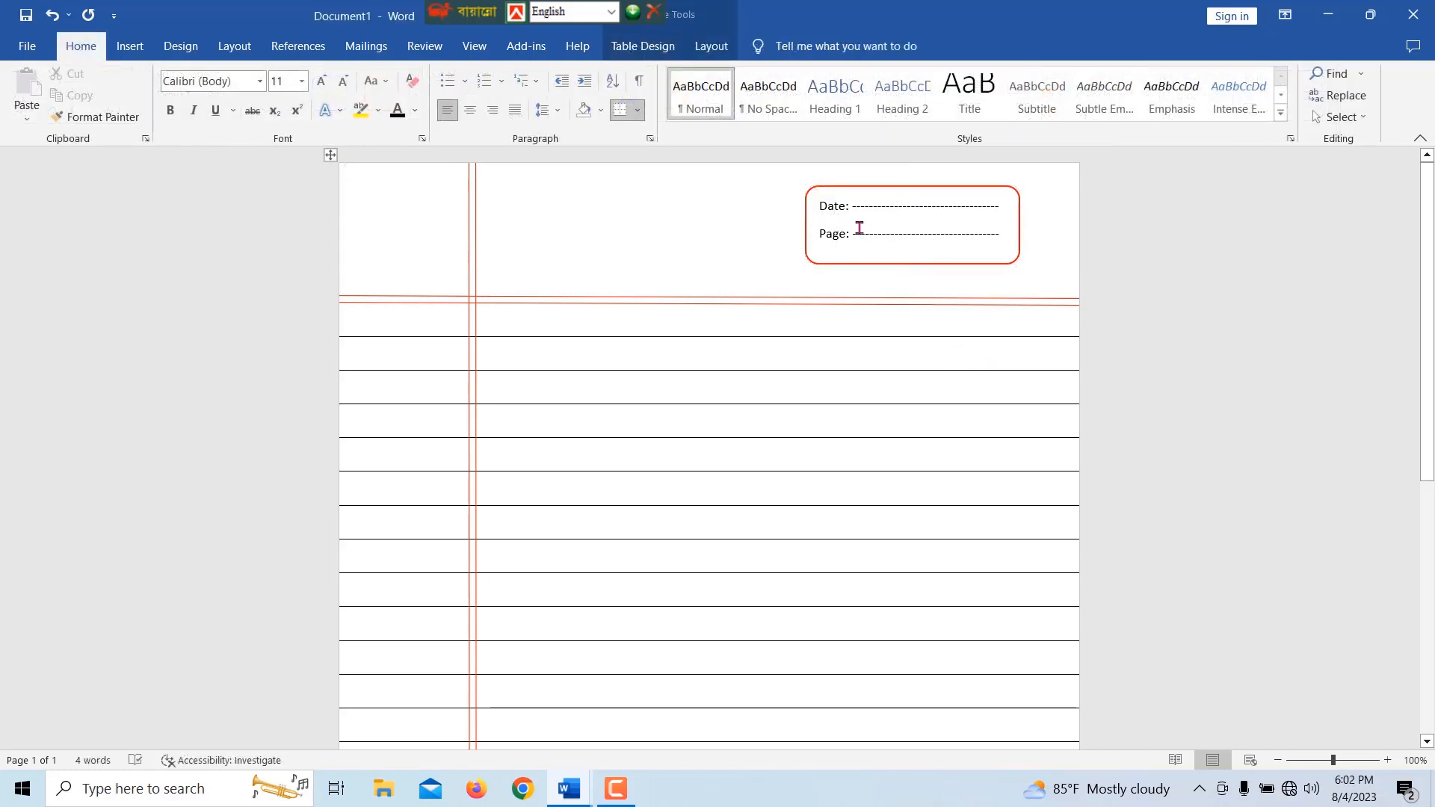
Color both the Date and Page text lines in the box standard red.
click(855, 211)
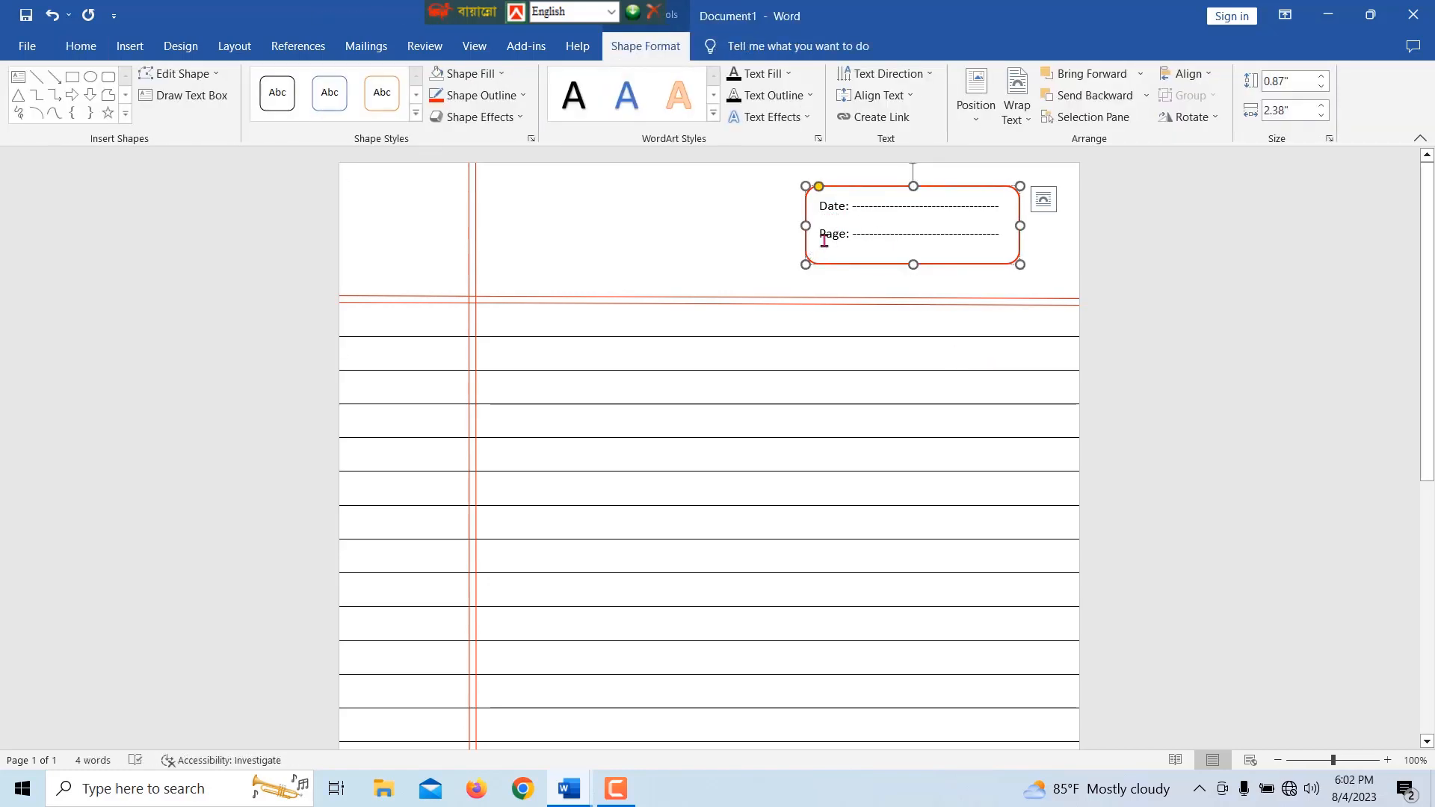
drag(821, 206, 982, 231)
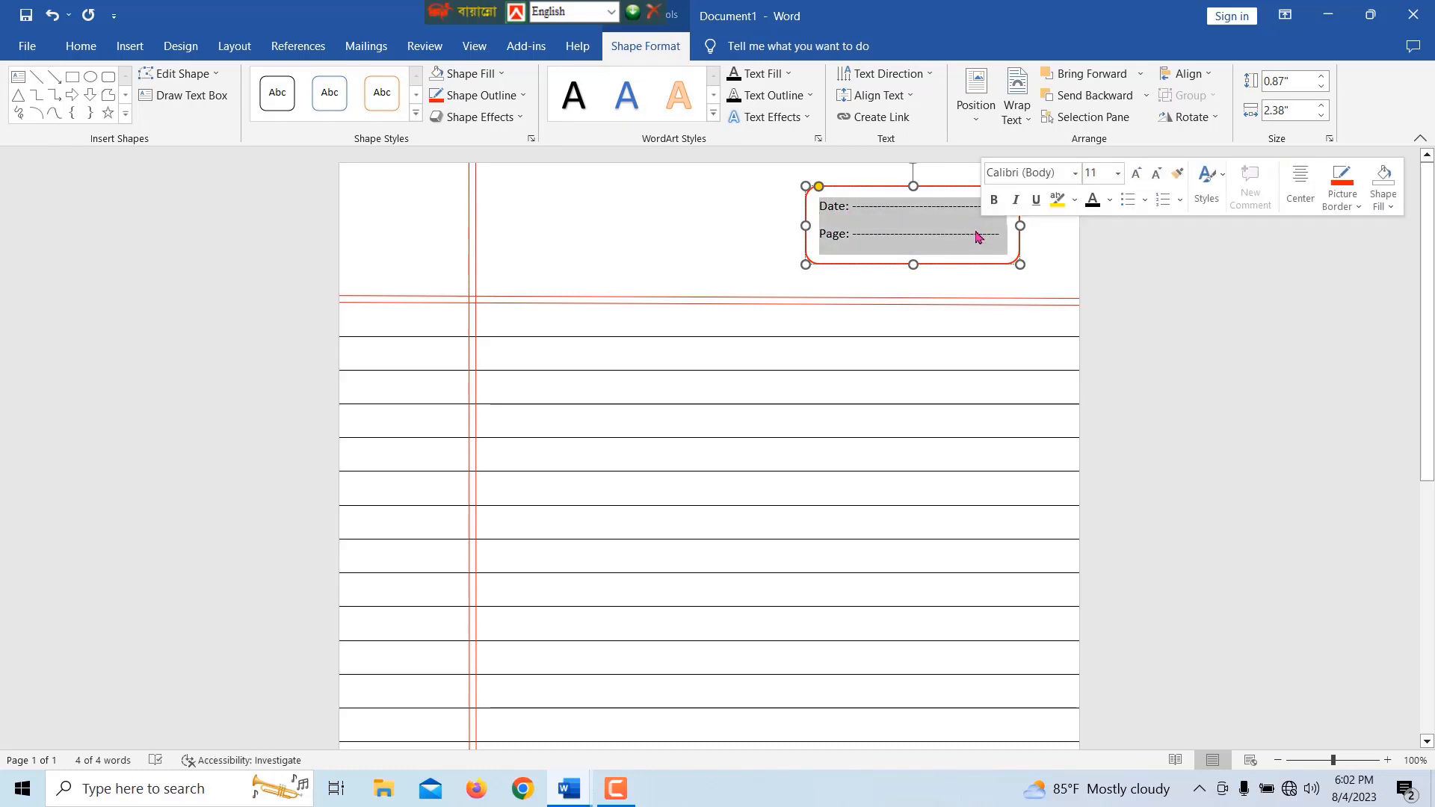
click(1110, 200)
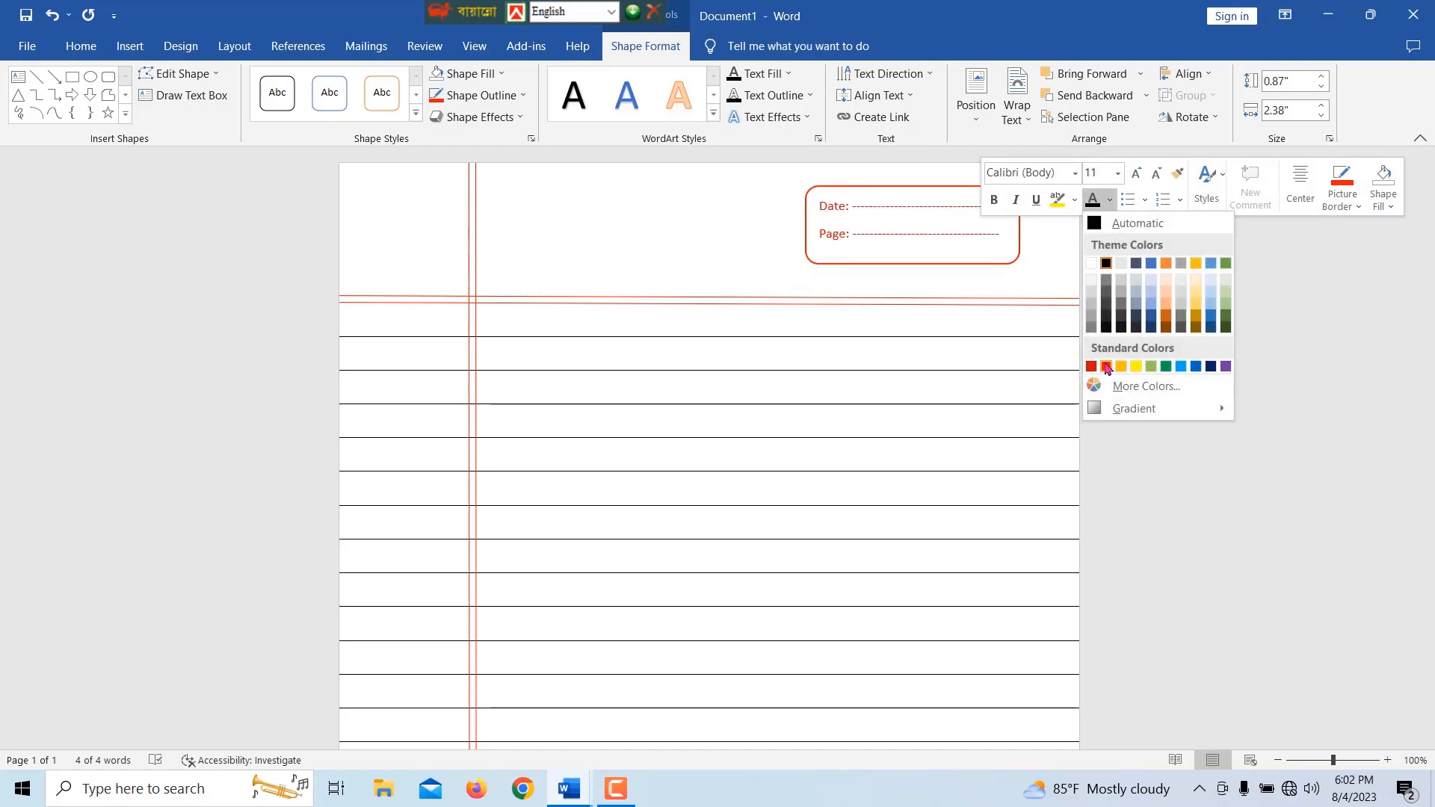
click(1106, 366)
click(971, 349)
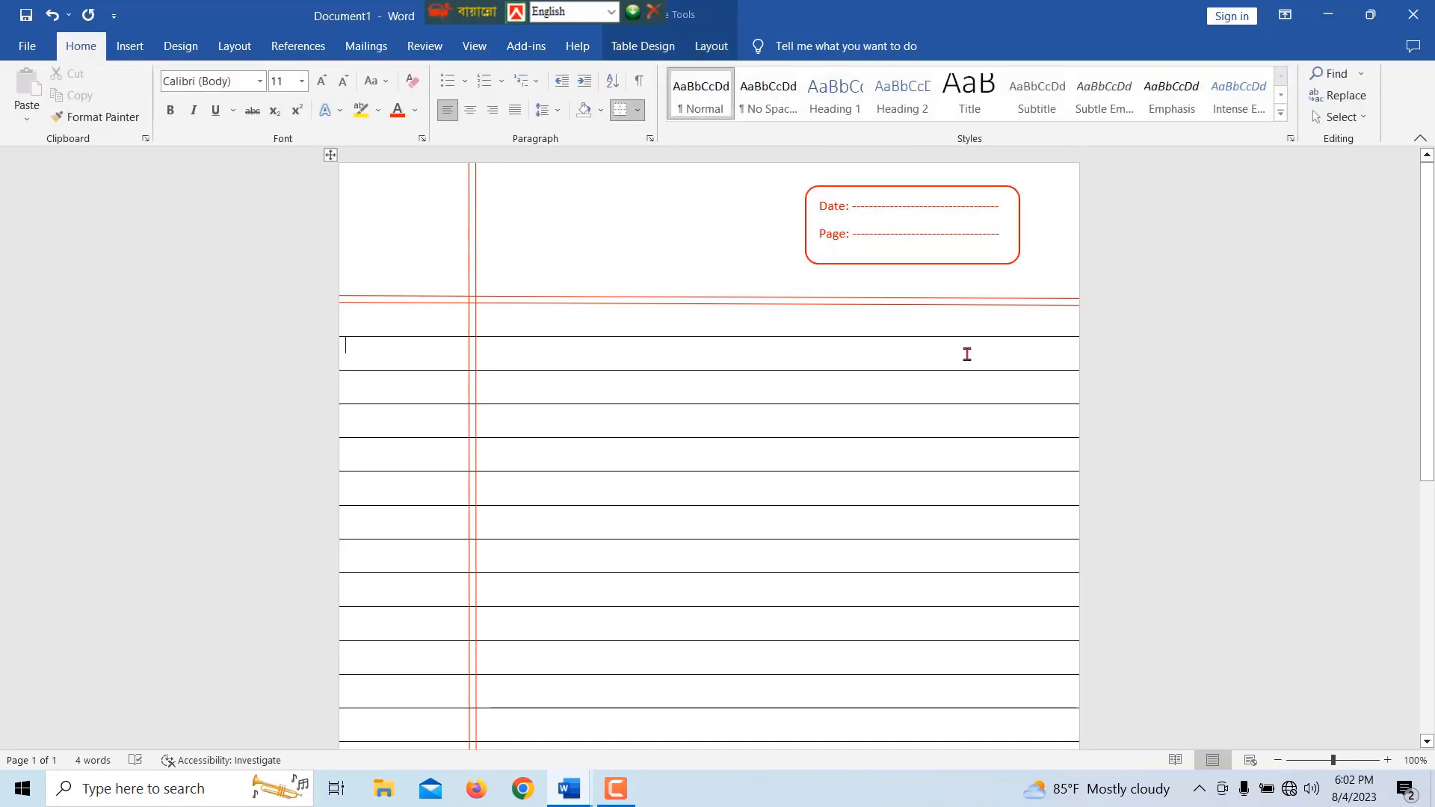
Move the Date/Page box slightly right and down within the header area.
click(910, 190)
drag(914, 195, 931, 197)
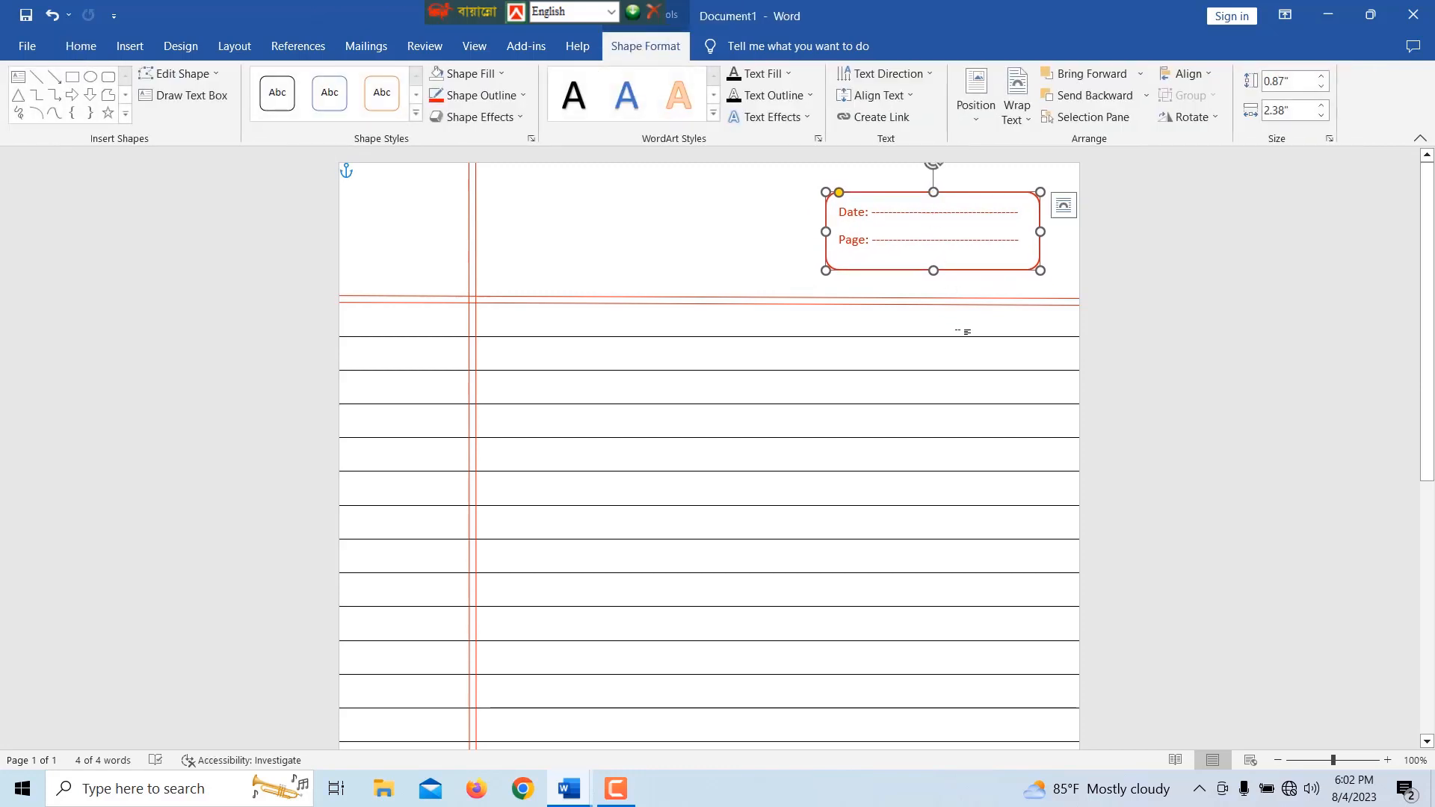
click(949, 340)
Check the finished page from top to bottom and review its full layout in the print preview.
scroll(625, 409, down, 6)
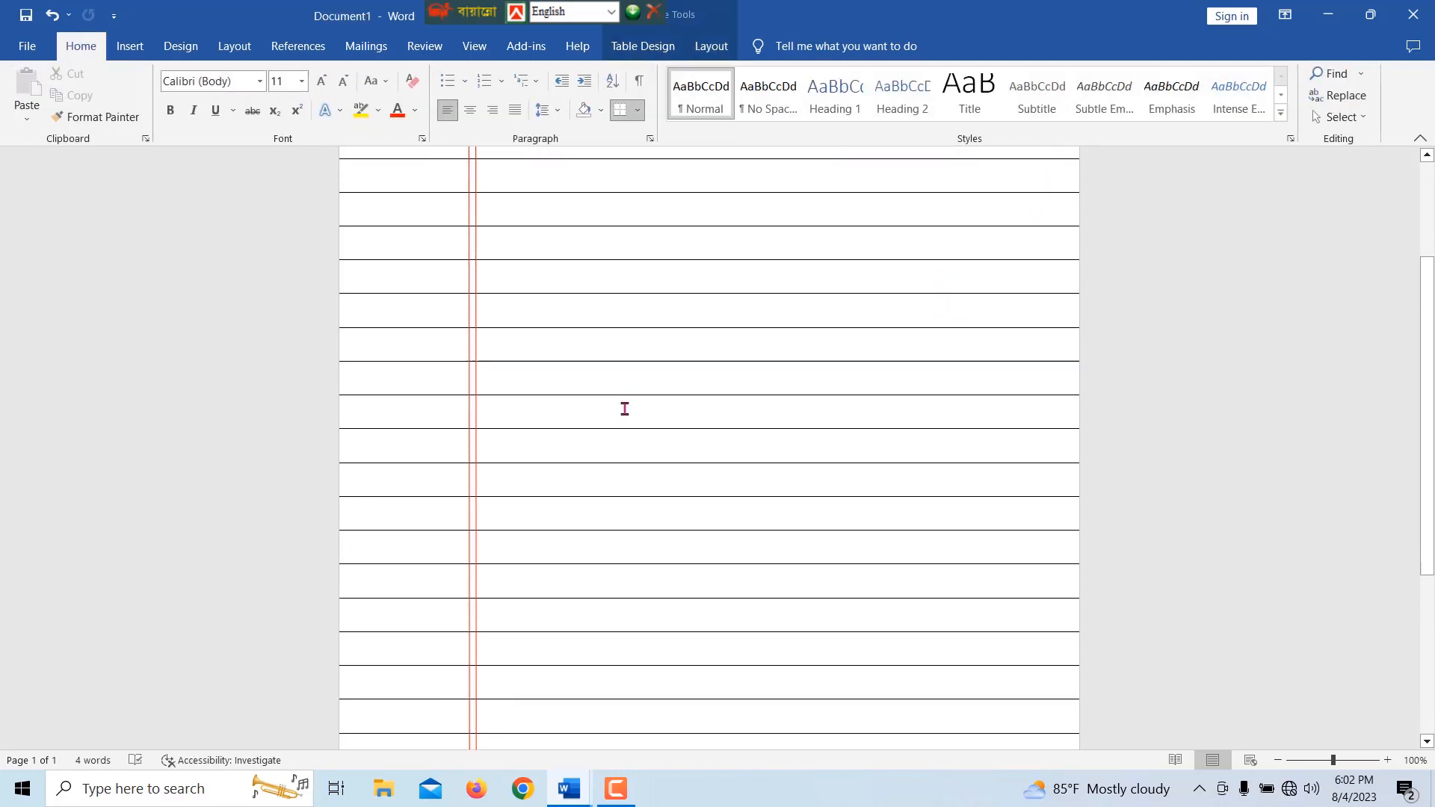
scroll(625, 409, up, 6)
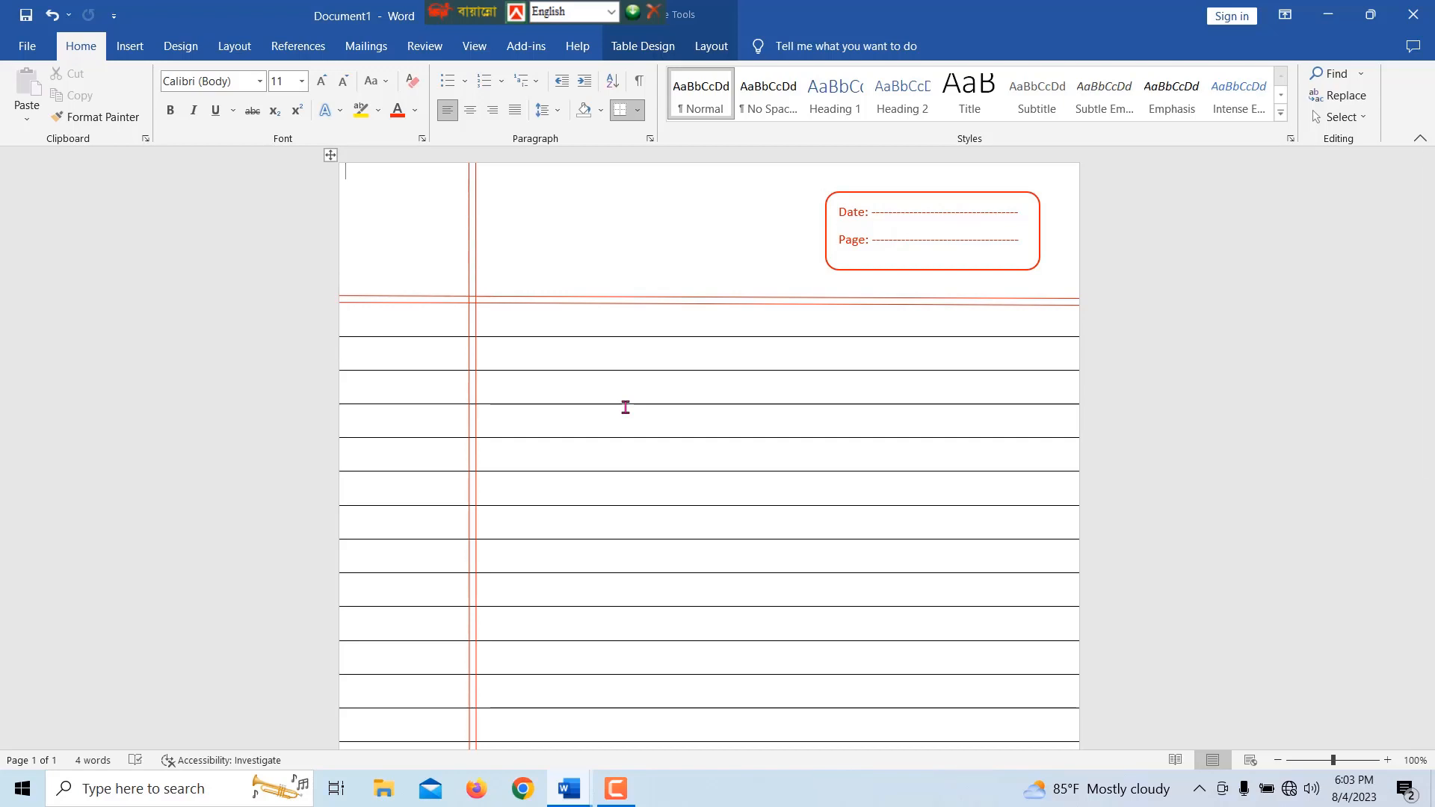
click(27, 46)
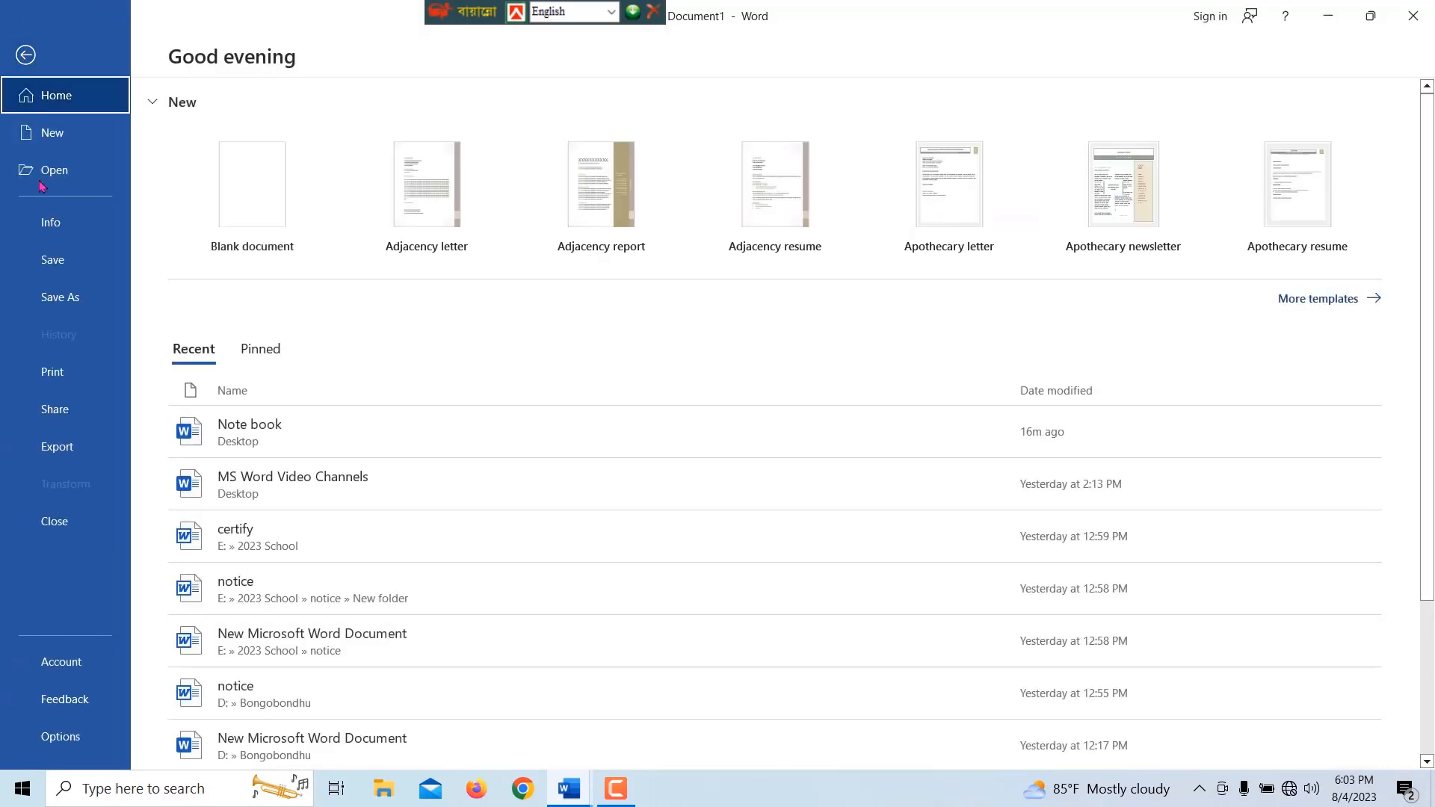
click(56, 383)
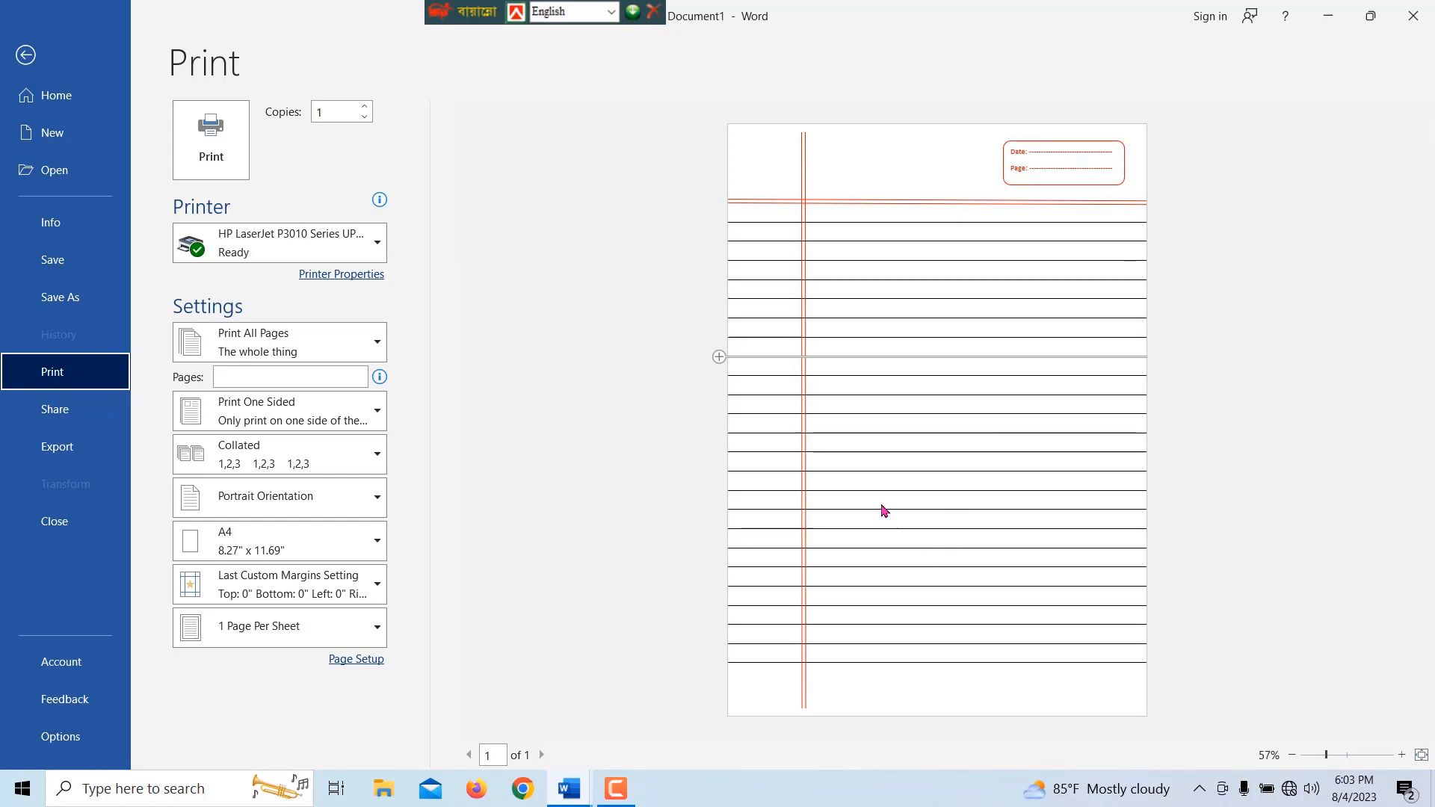
drag(719, 357, 718, 339)
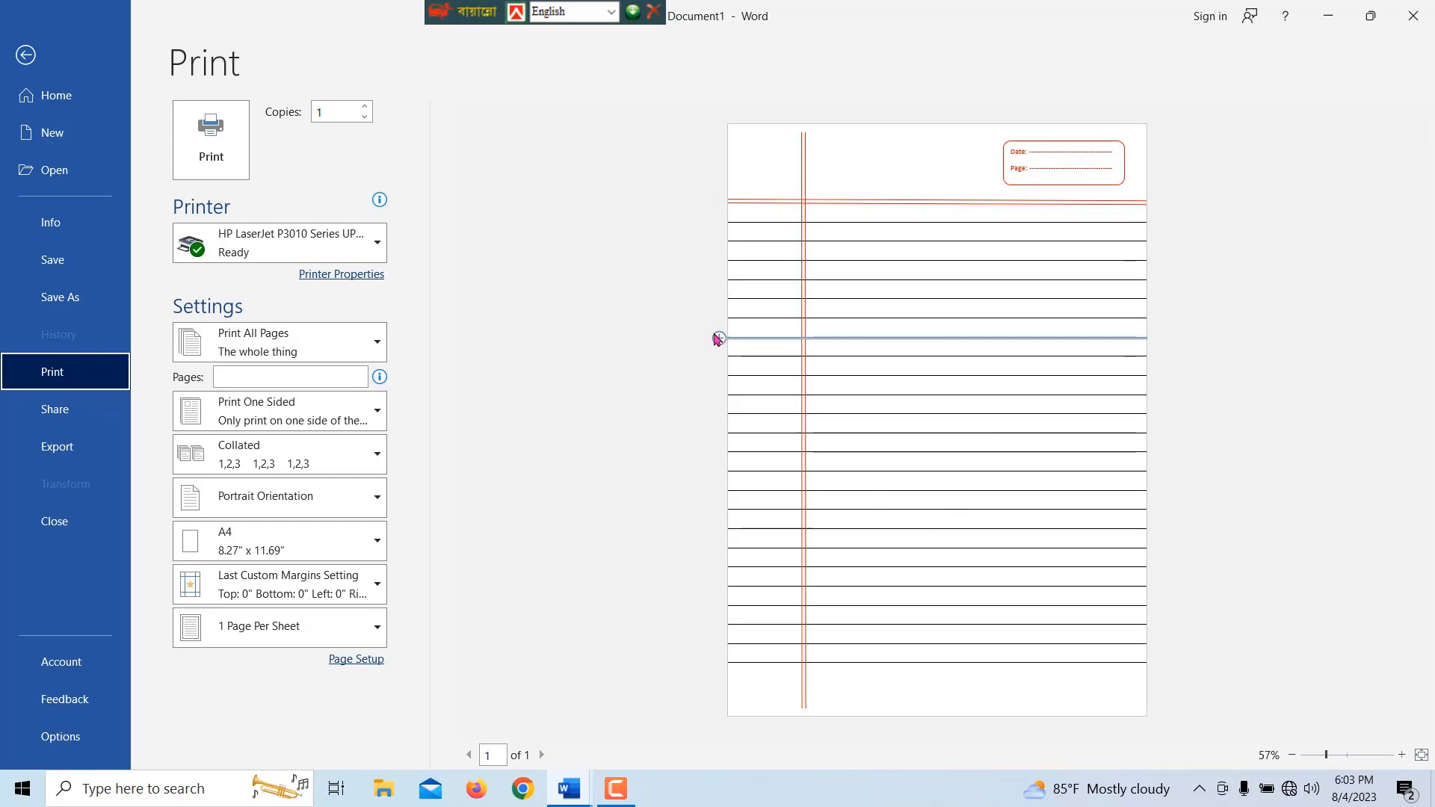